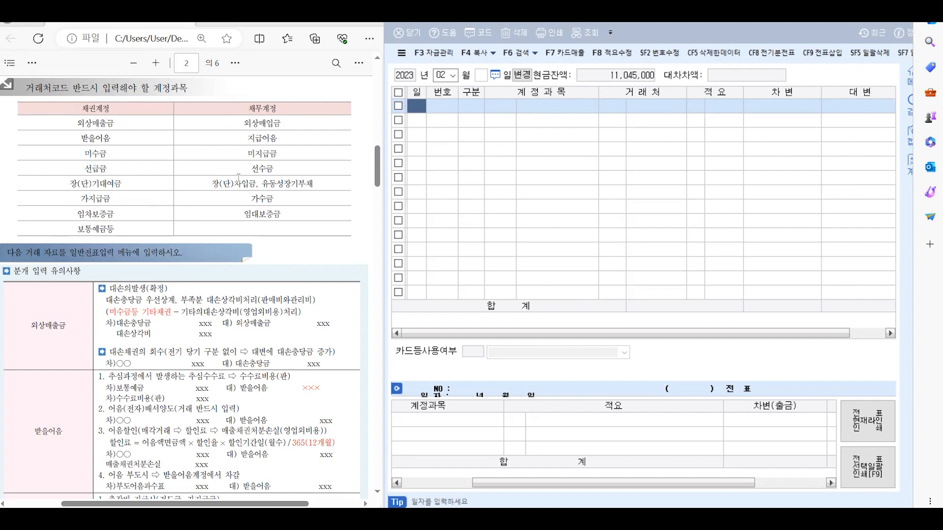
Review the journal-entry notes on page 2 of the PDF, continuing to the February 1 transaction on page 3.
scroll(237, 178, down, 5)
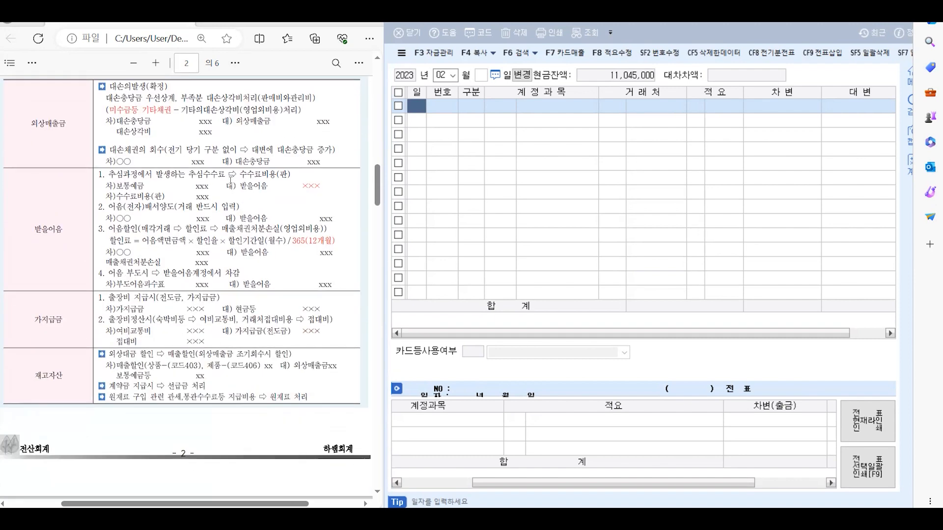
scroll(95, 212, up, 3)
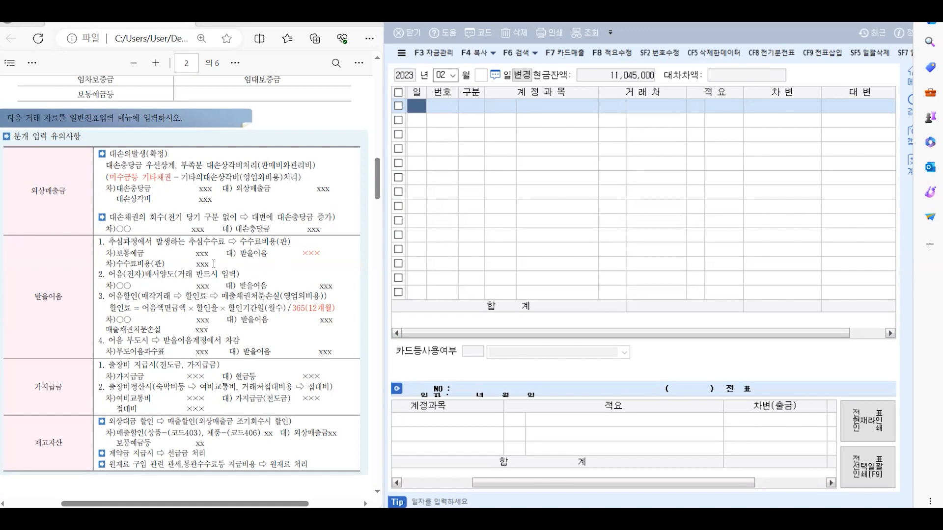
scroll(215, 138, up, 3)
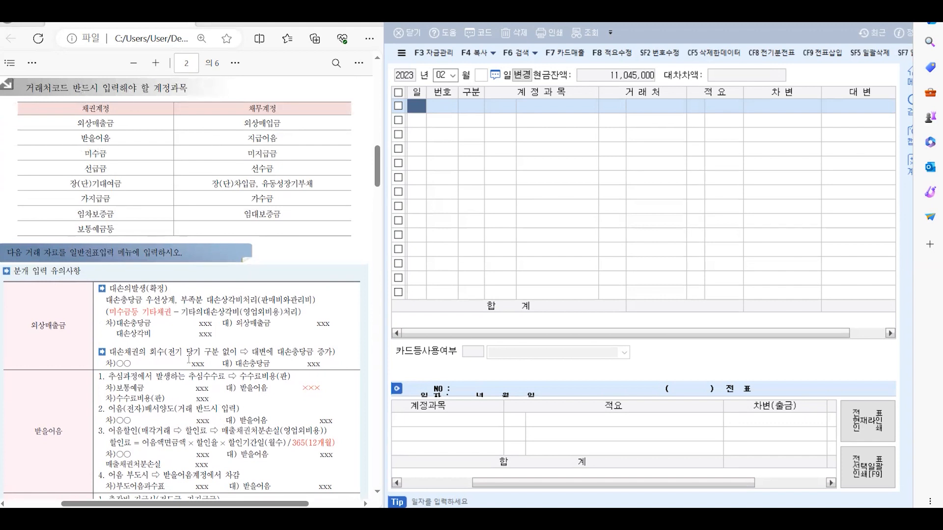
scroll(188, 358, down, 3)
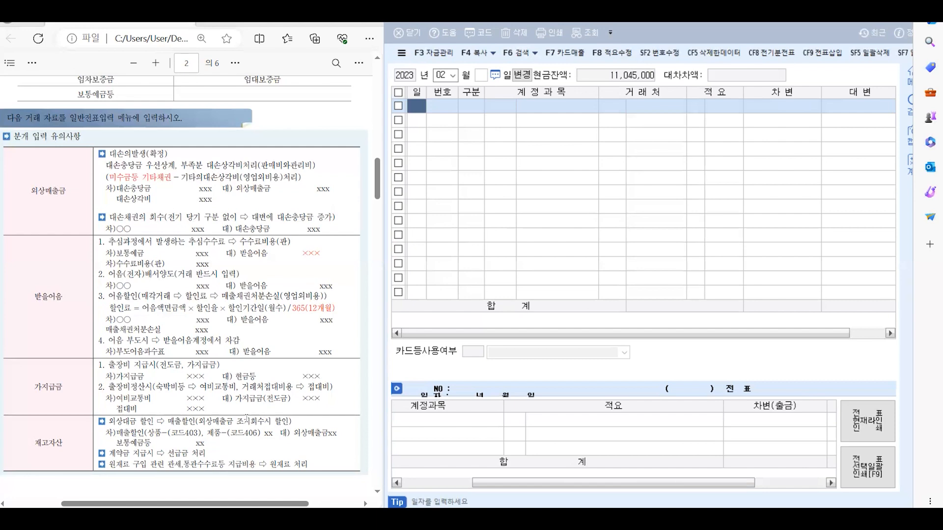
scroll(259, 368, down, 15)
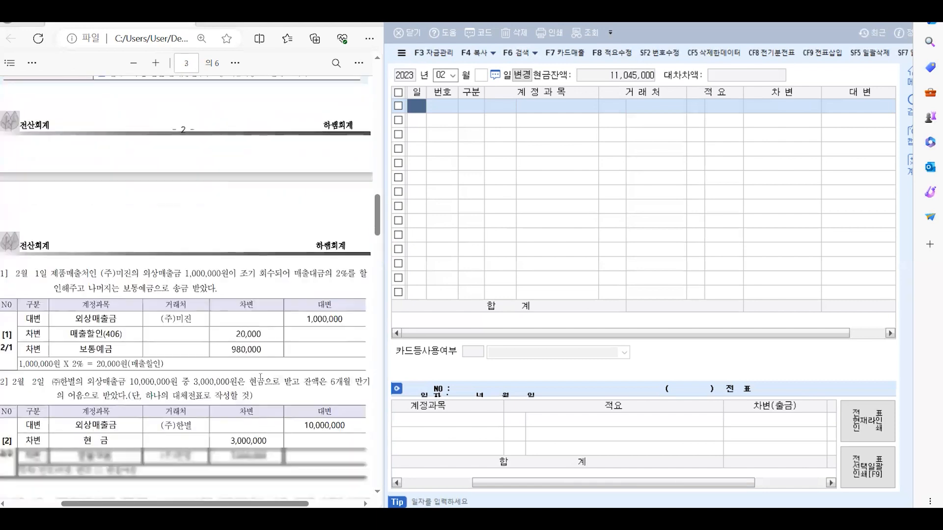
scroll(121, 180, up, 3)
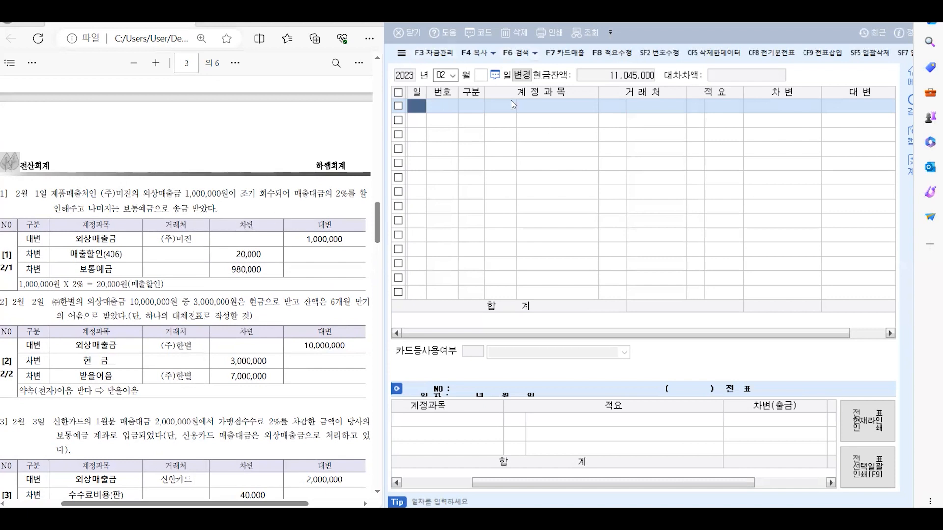
Start a voucher line for February 1 as a credit (대변) entry with account 0108 외상매출금.
click(416, 110)
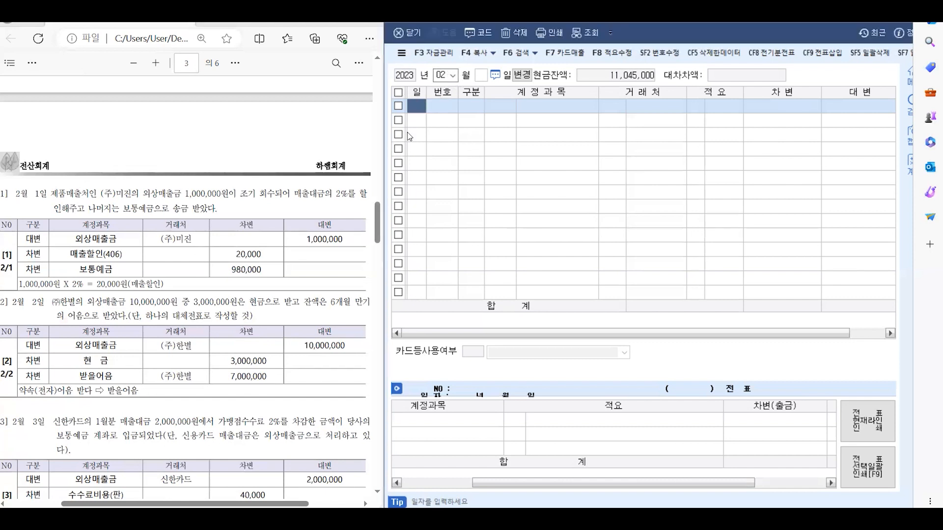
text(1)
key(Return)
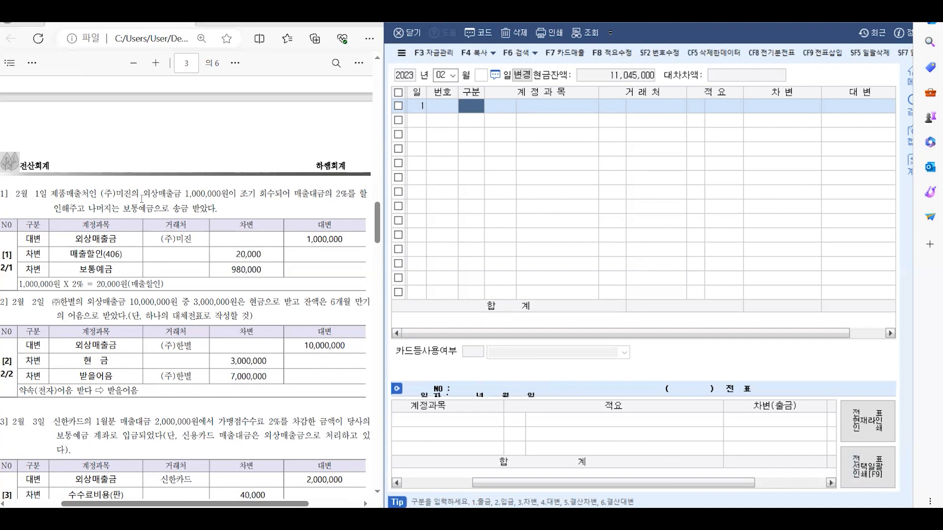
drag(142, 197, 218, 197)
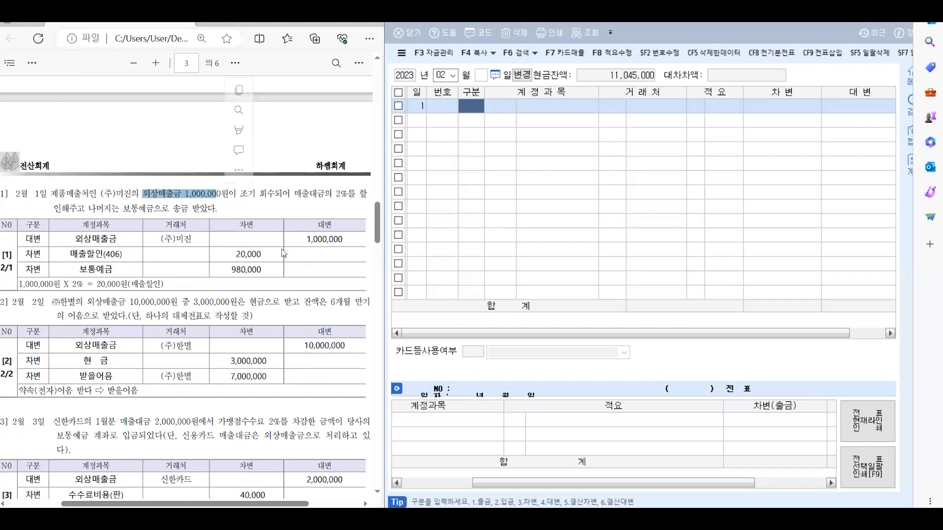
click(470, 111)
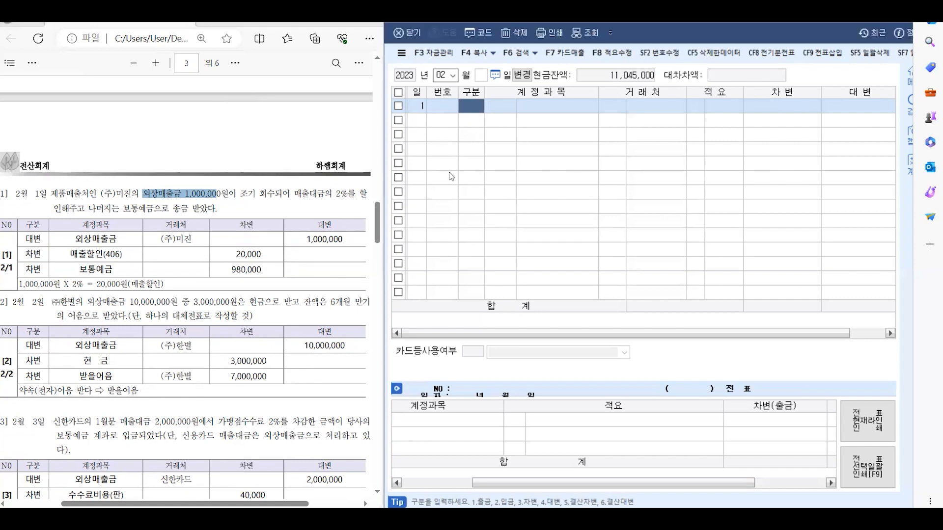
text(4)
key(Return)
text(외상ㄹ)
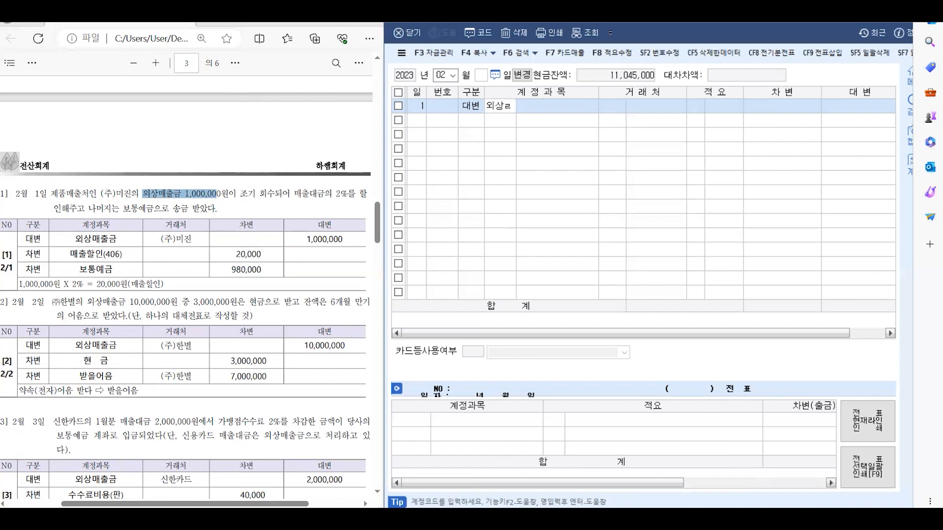
key(Return)
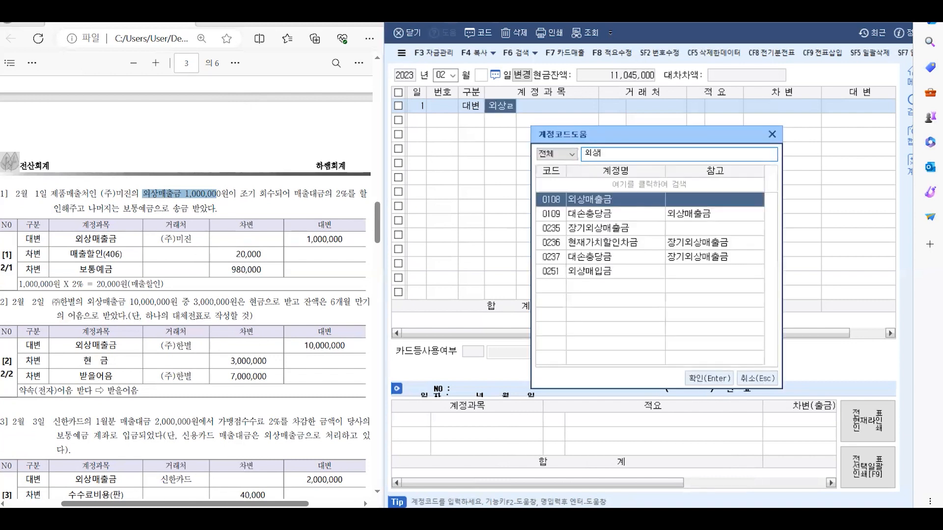
key(Return)
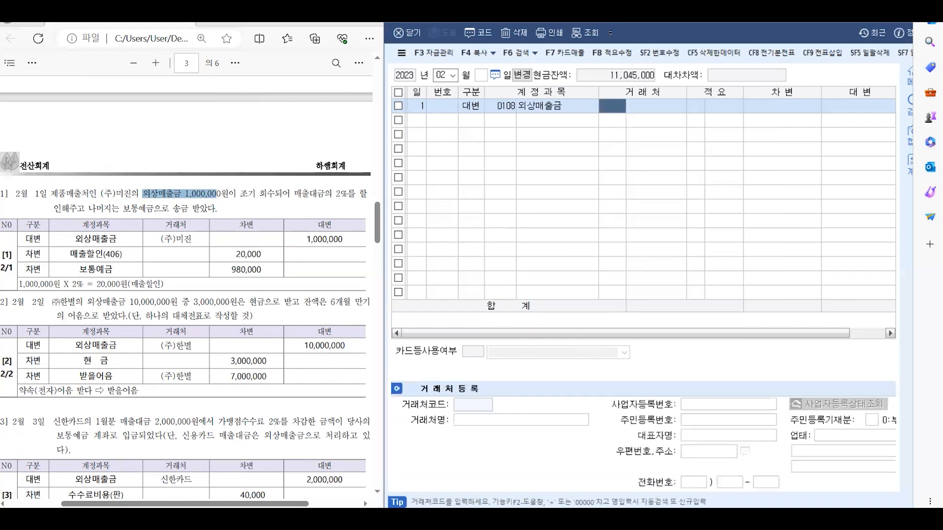
Set the credit line's trading partner to (주)미진, leave the description blank, and enter a credit amount of 1,000,000.
text(미진)
key(Return)
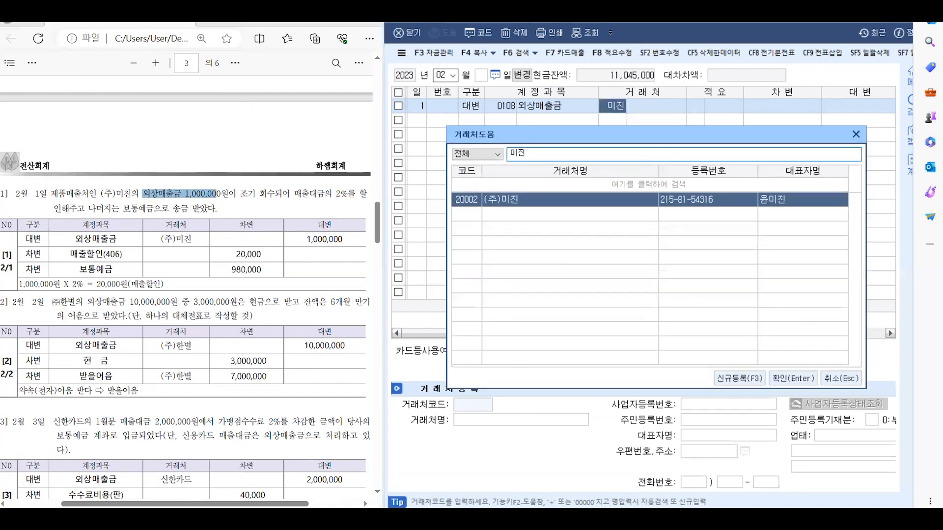
key(Return)
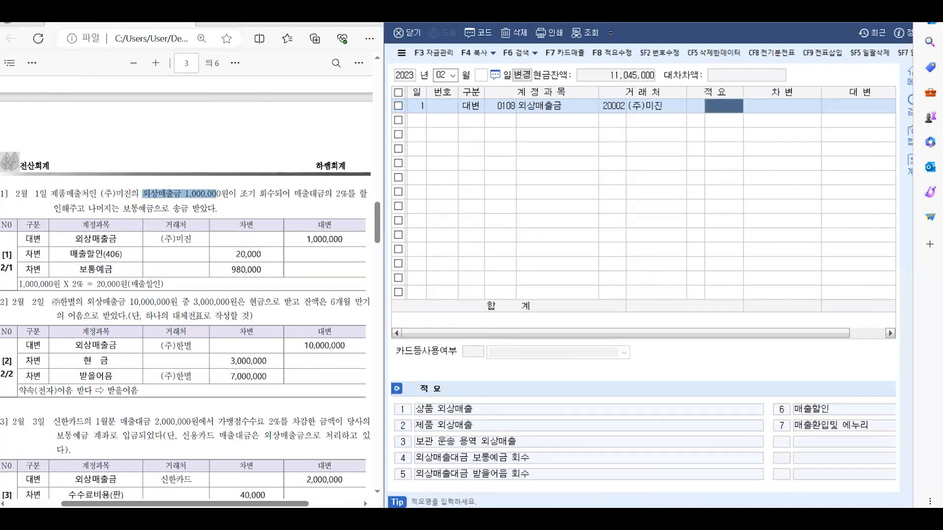
key(Return)
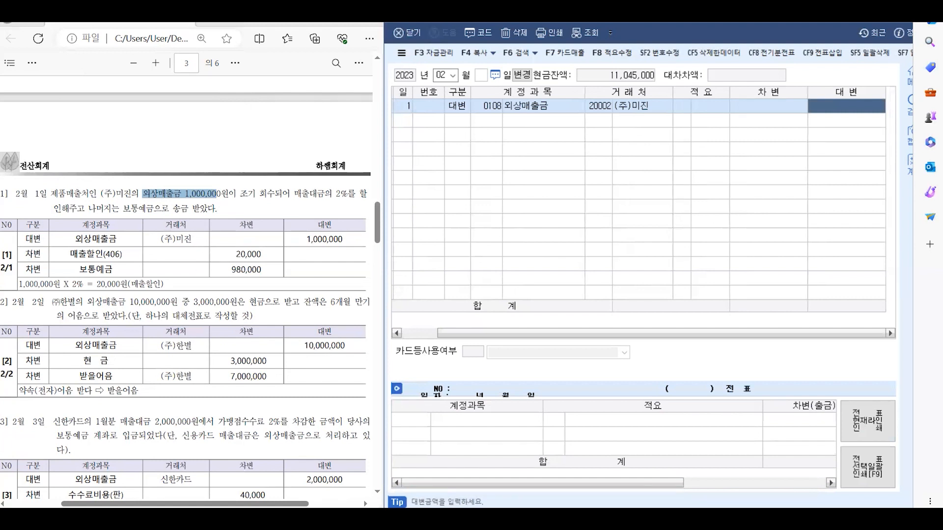
text(1000000)
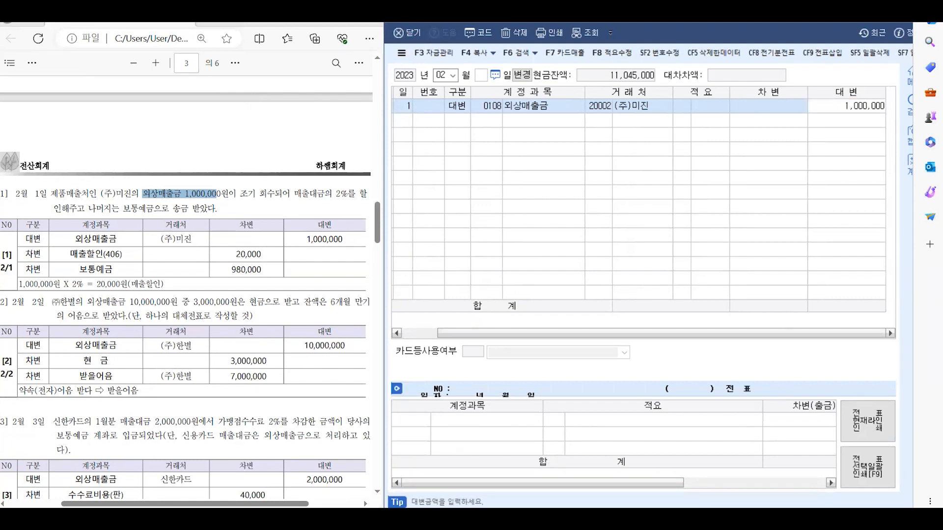
key(Return)
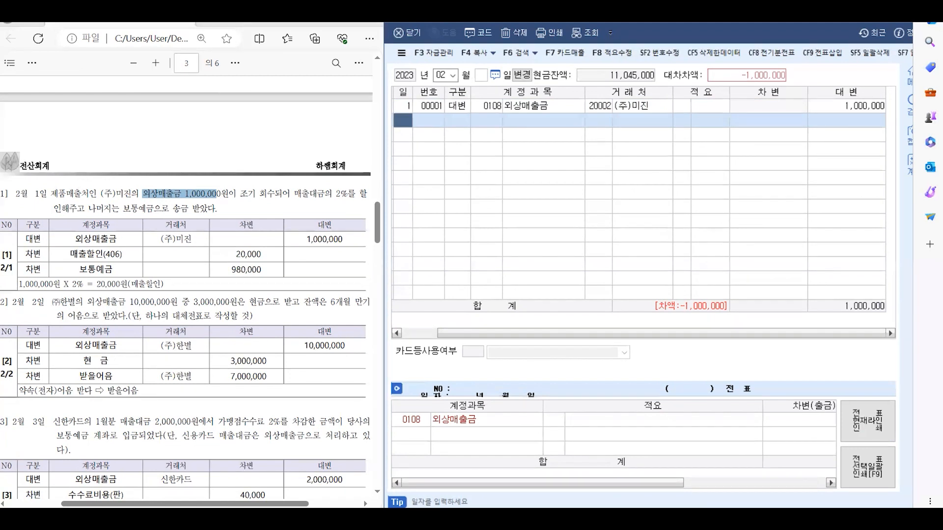
Check the 2% discount terms in the PDF and start a second line for day 1 as a debit (차변) entry.
click(336, 194)
drag(337, 193, 348, 194)
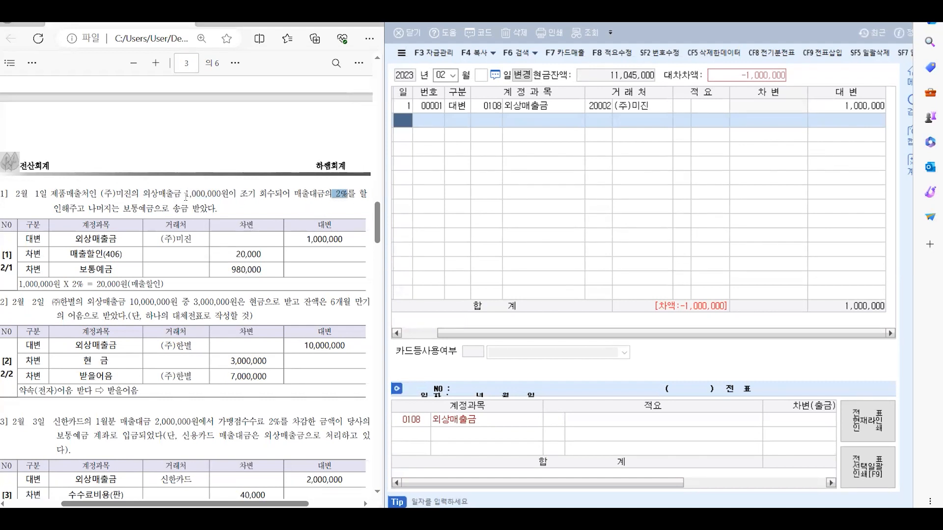
drag(184, 194, 229, 195)
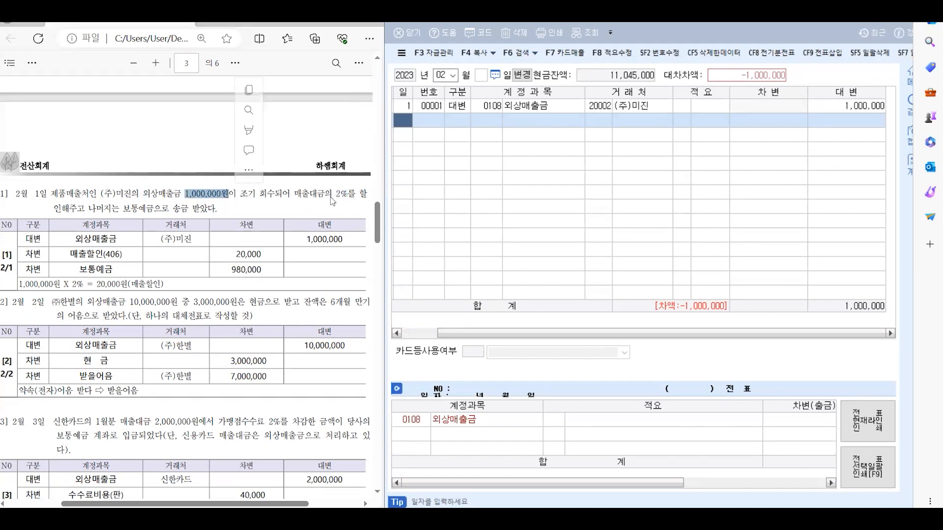
drag(336, 194, 348, 194)
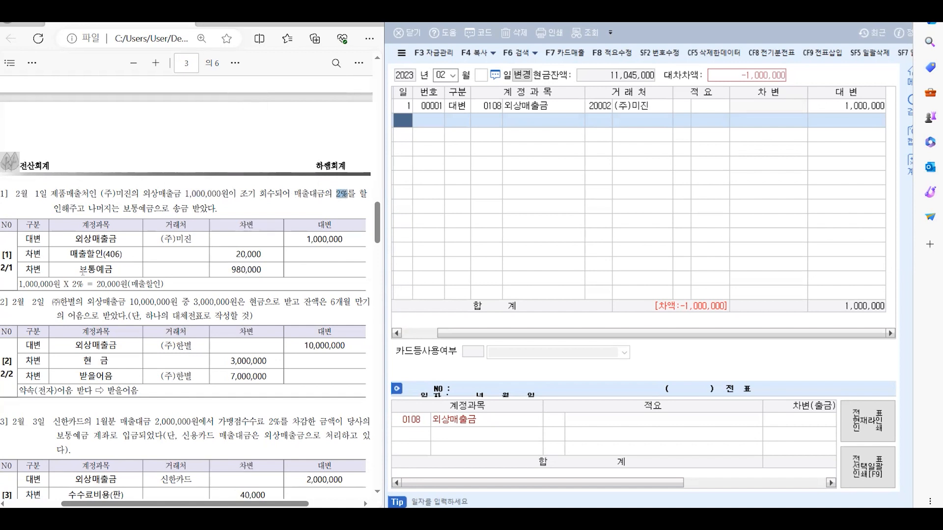
click(405, 122)
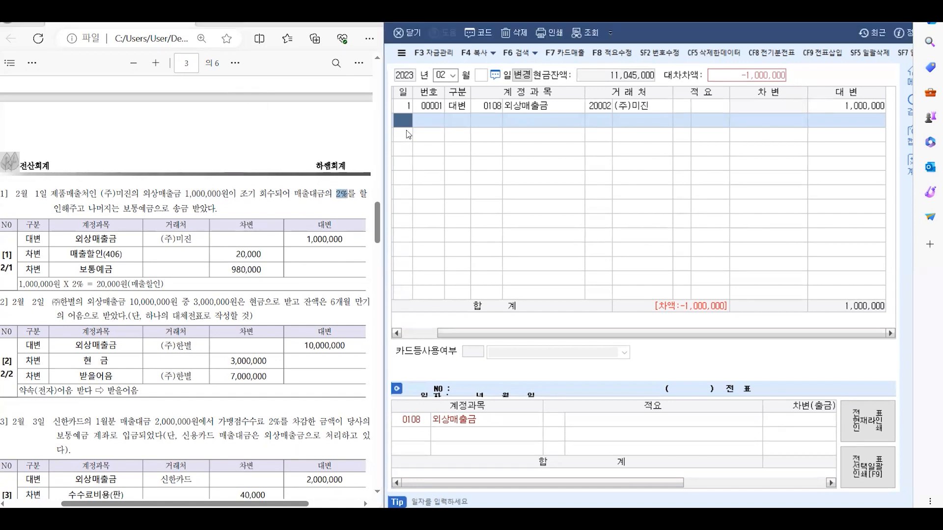
text(1)
key(Return)
text(3)
key(Return)
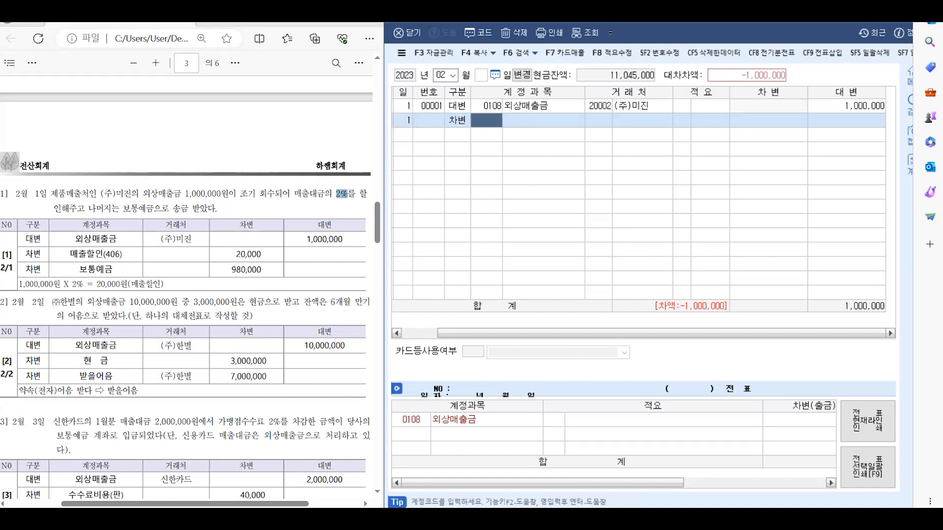
Look up accounts matching 매출 and assign 0406 매출할인, the one for 제품매출, to the debit line.
text(매출)
key(Return)
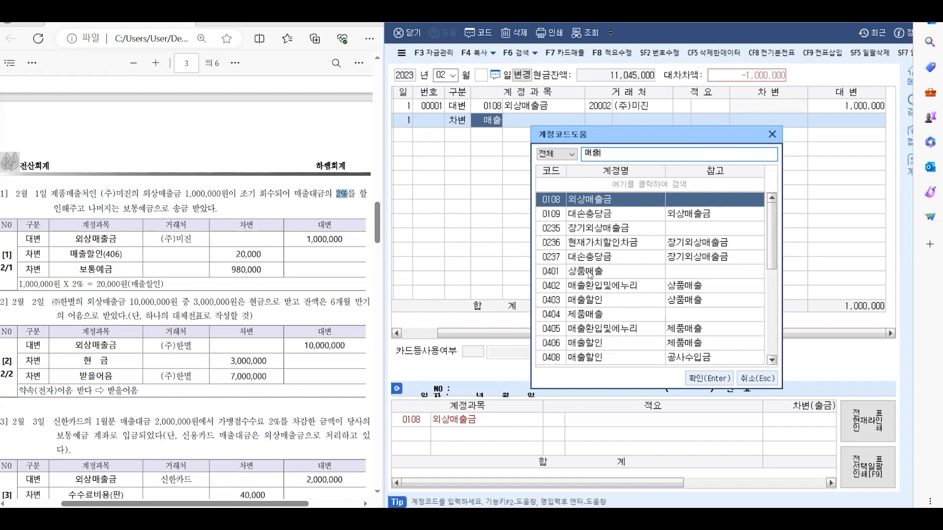
click(600, 302)
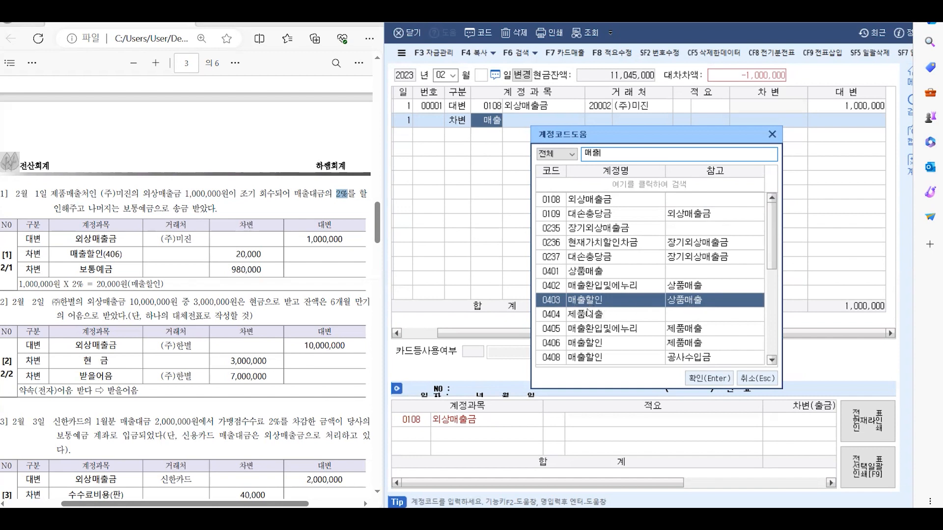
click(589, 275)
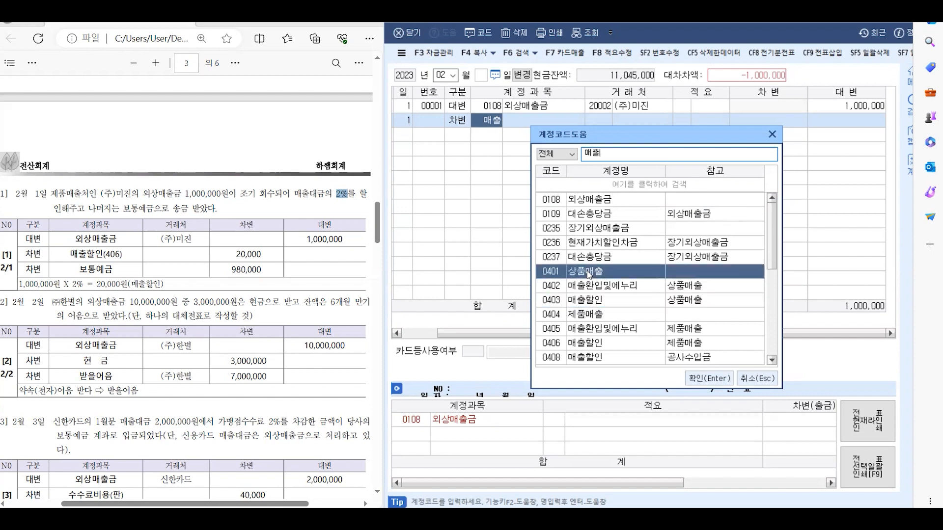
click(595, 288)
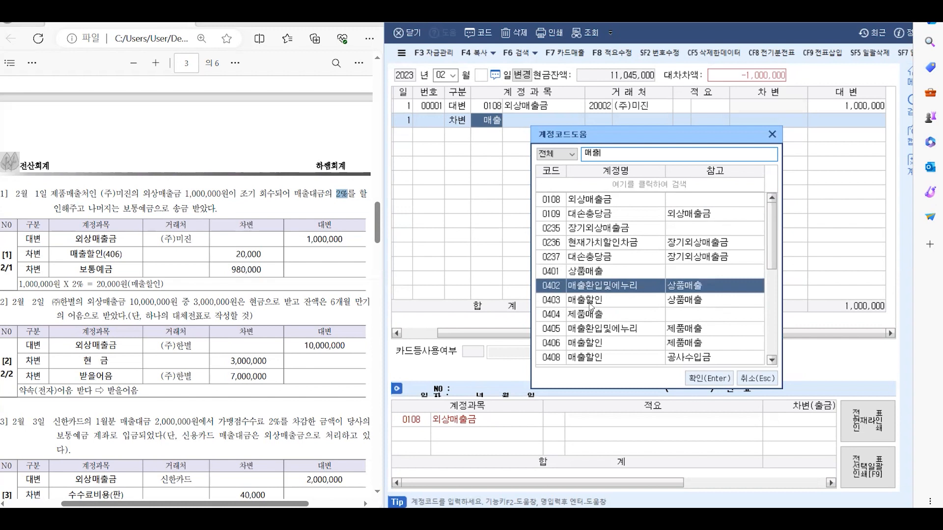
click(589, 304)
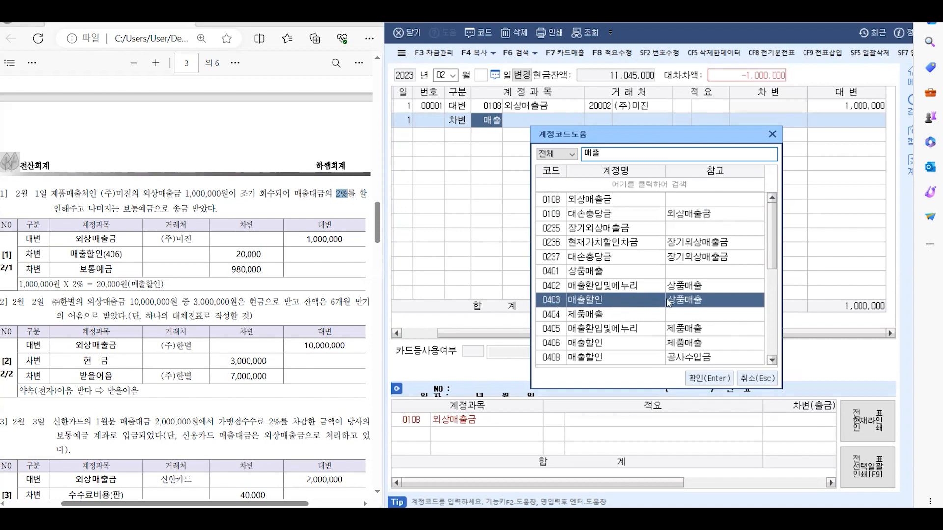
click(585, 317)
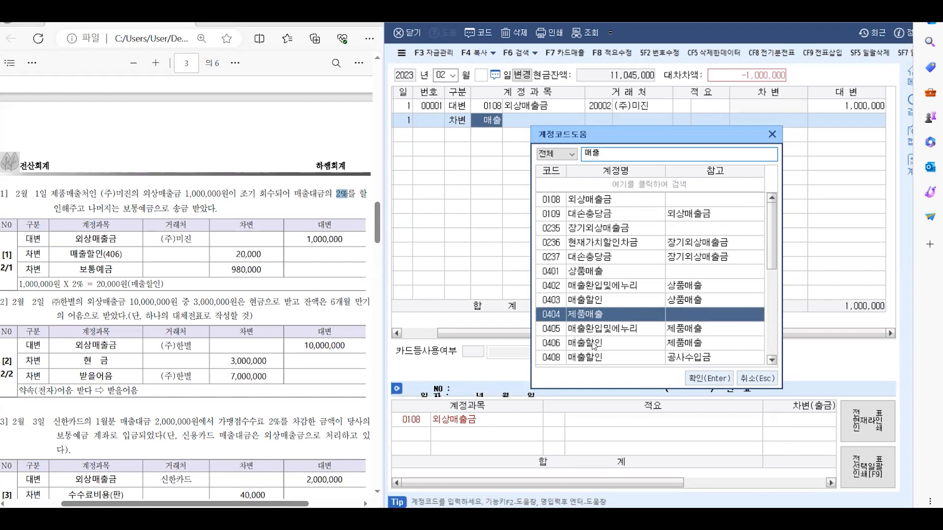
click(571, 345)
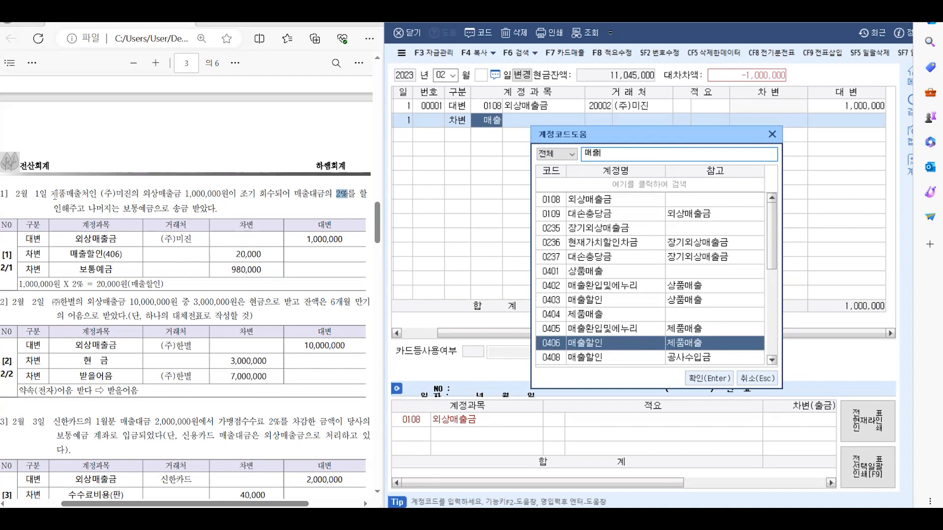
drag(51, 194, 102, 194)
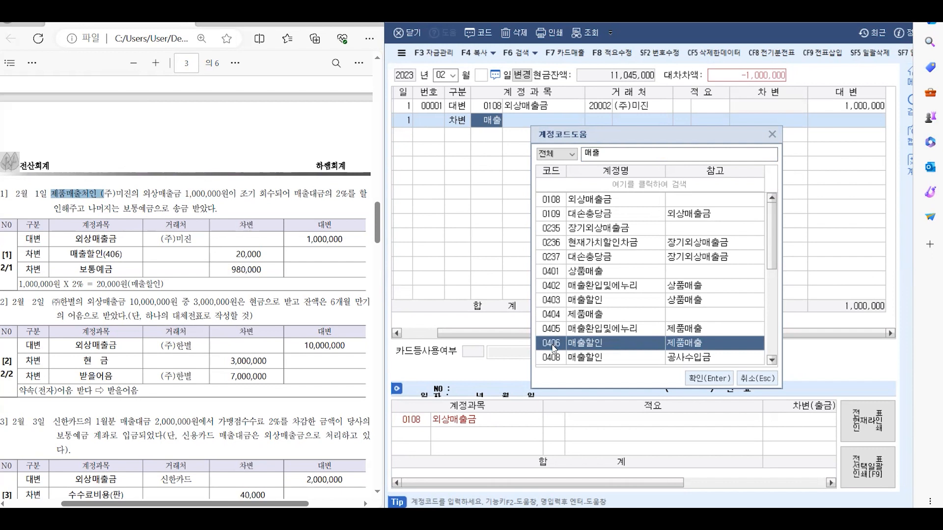
click(701, 349)
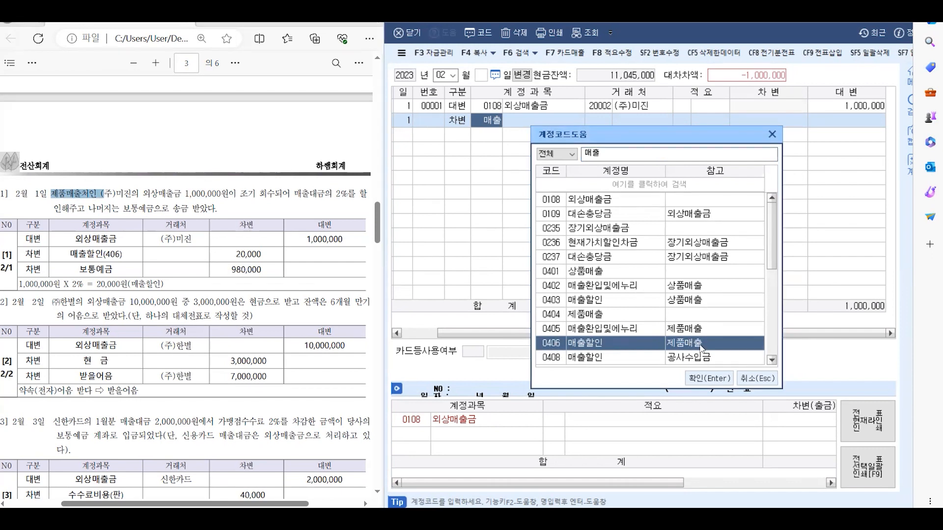
click(706, 379)
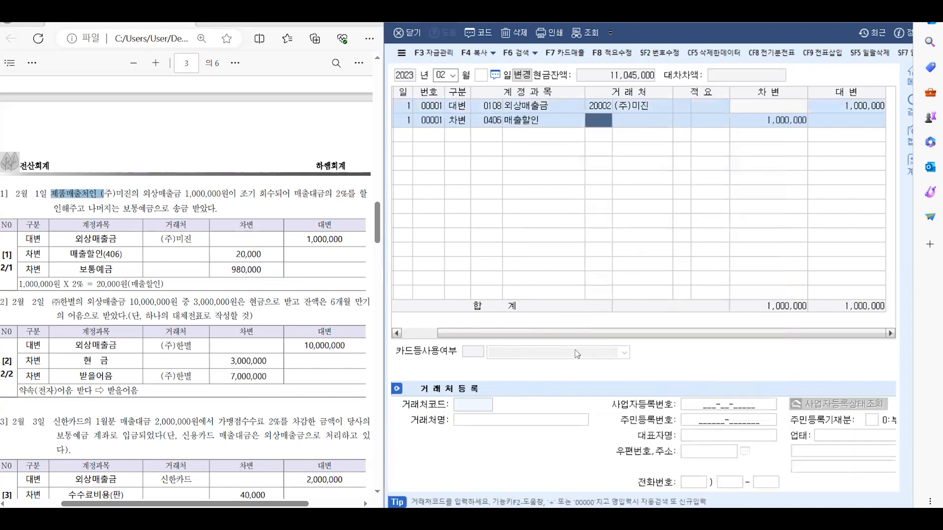
Set the debit amount of the 0406 매출할인 line to 20,000.
click(772, 120)
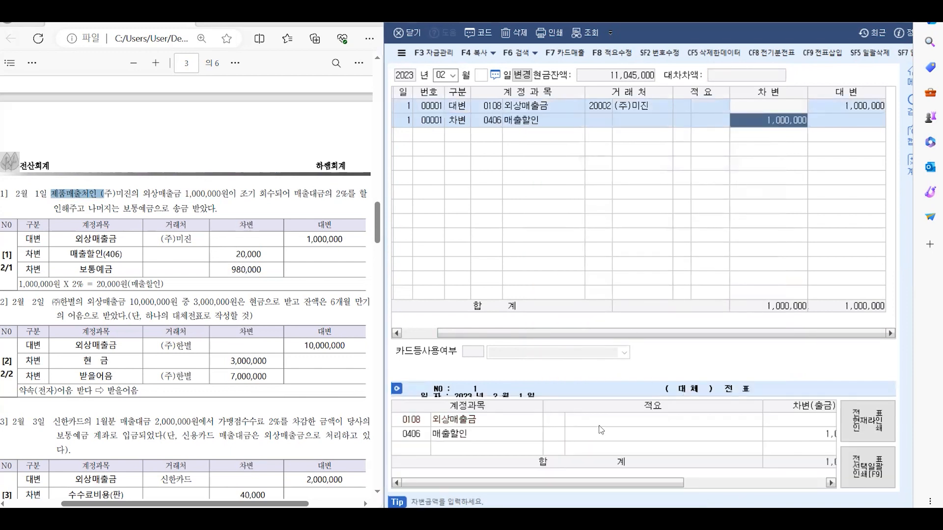
text(20000)
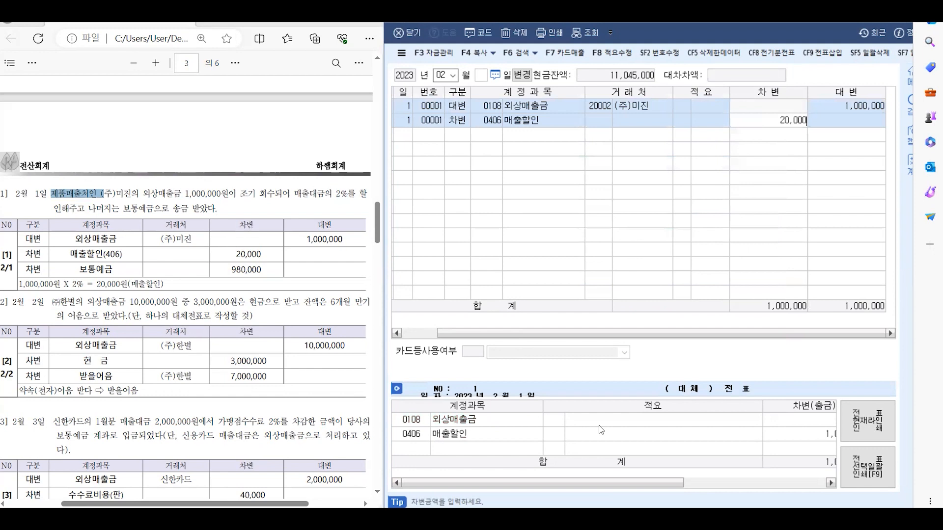
key(Return)
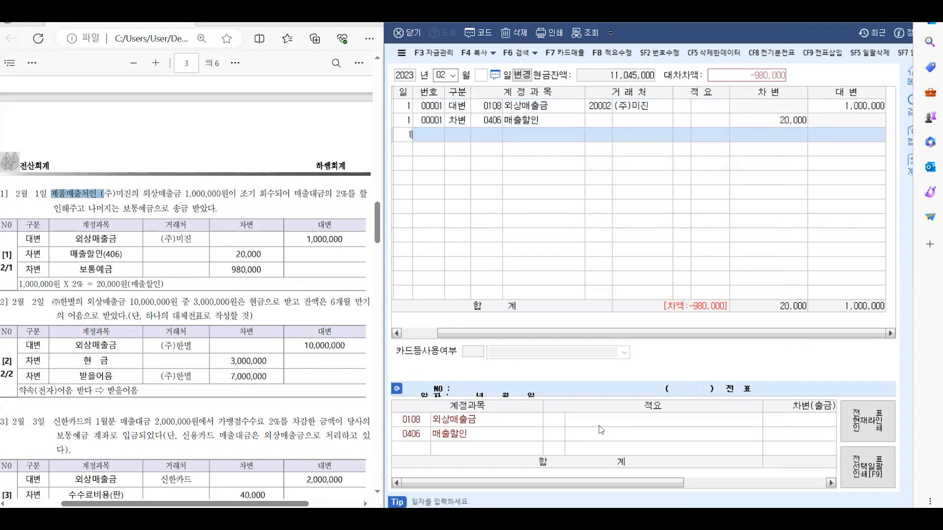
Add a day 1 debit (차변) line for account 0103 보통예금 with no trading partner and the remaining 980,000 as its amount.
key(Return)
text(3)
key(Return)
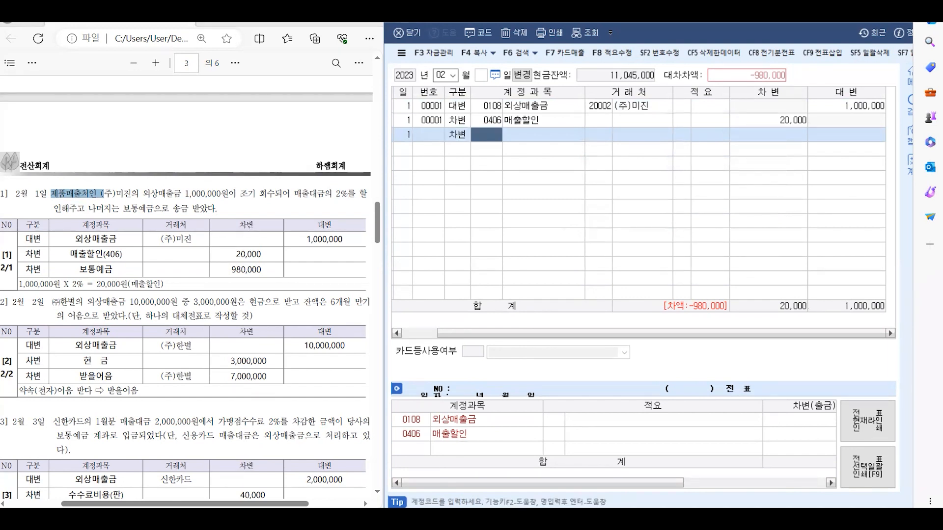
text(ㅗ)
key(BackSpace)
text(ㅂ)
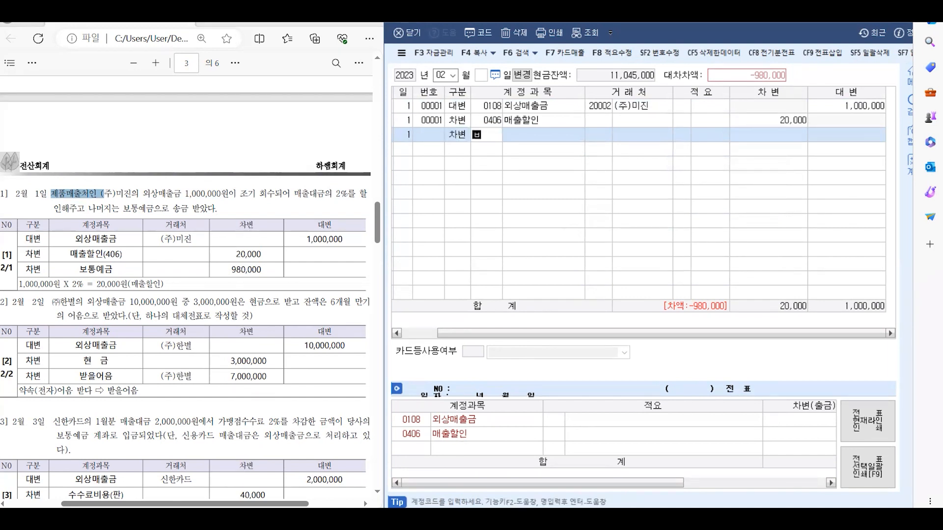
text(ㅗㅌㅗㅇ)
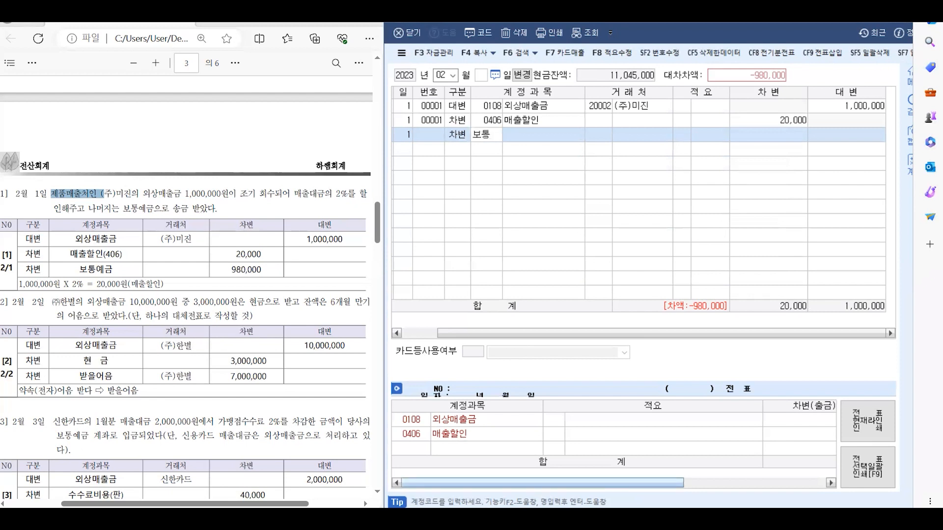
key(Return)
key(Return)
key(Return)
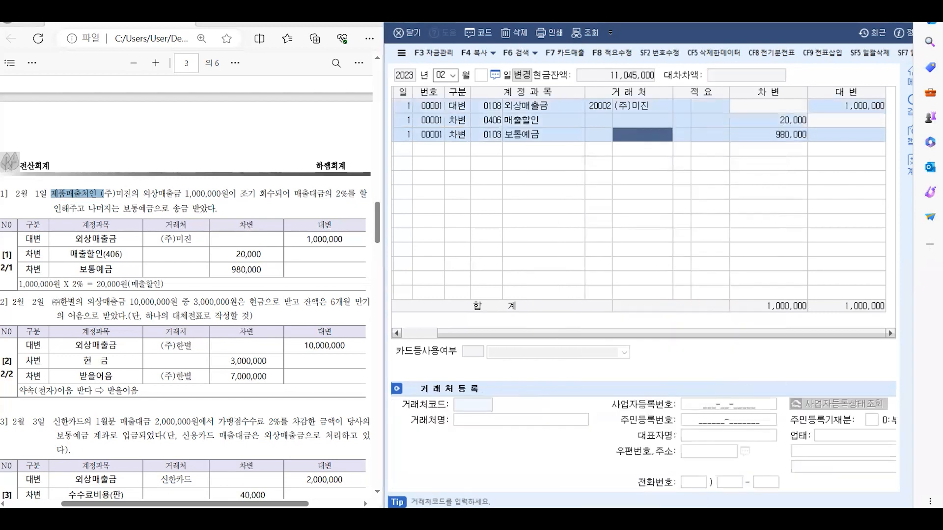
key(Return)
key(Return)
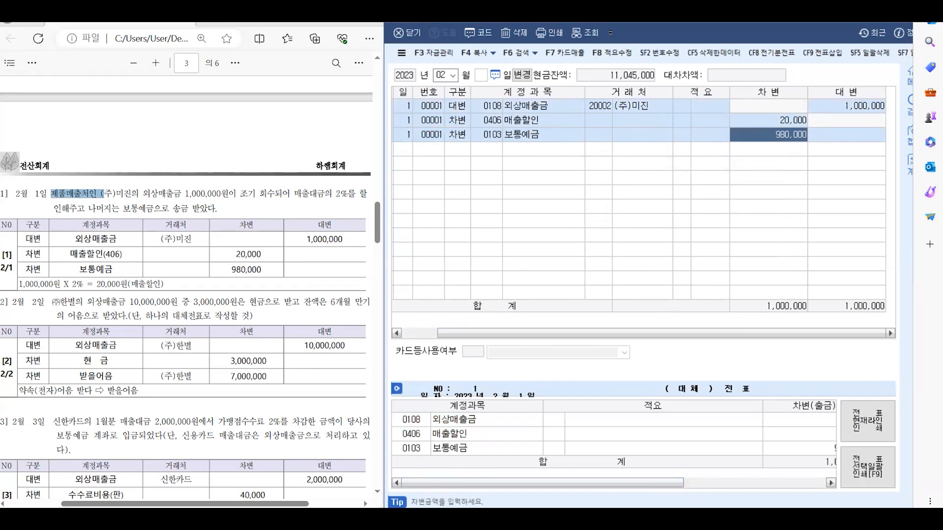
Check the February 2 transaction in the PDF and start a day 2 credit (대변) line with account 0108 외상매출금.
click(91, 297)
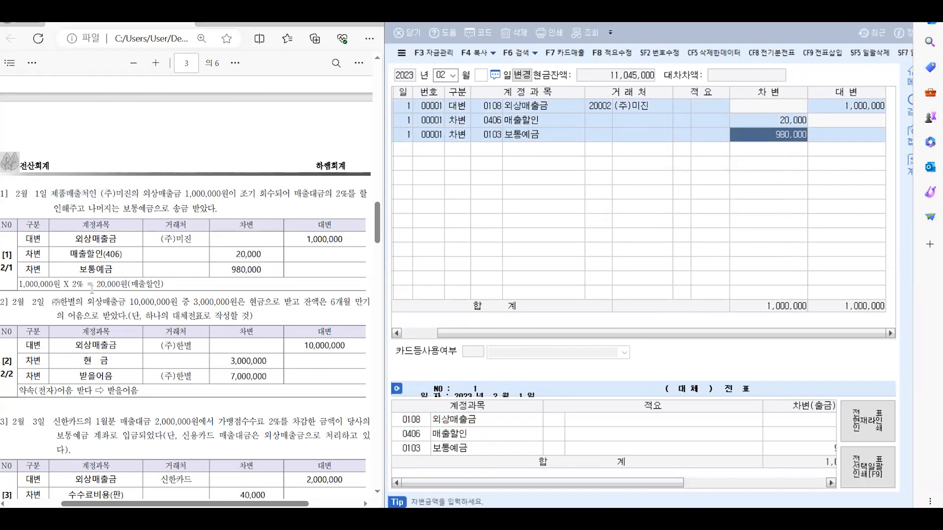
scroll(89, 290, down, 2)
scroll(90, 291, down, 2)
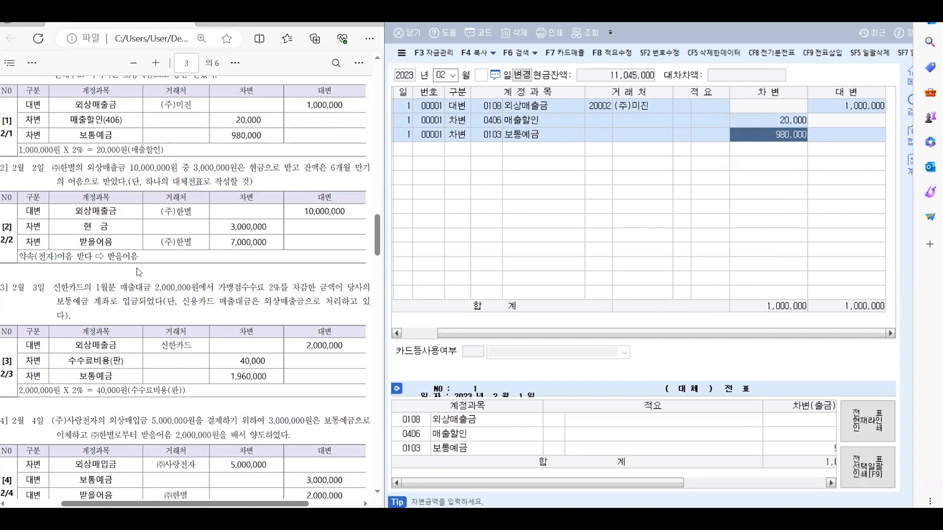
click(408, 151)
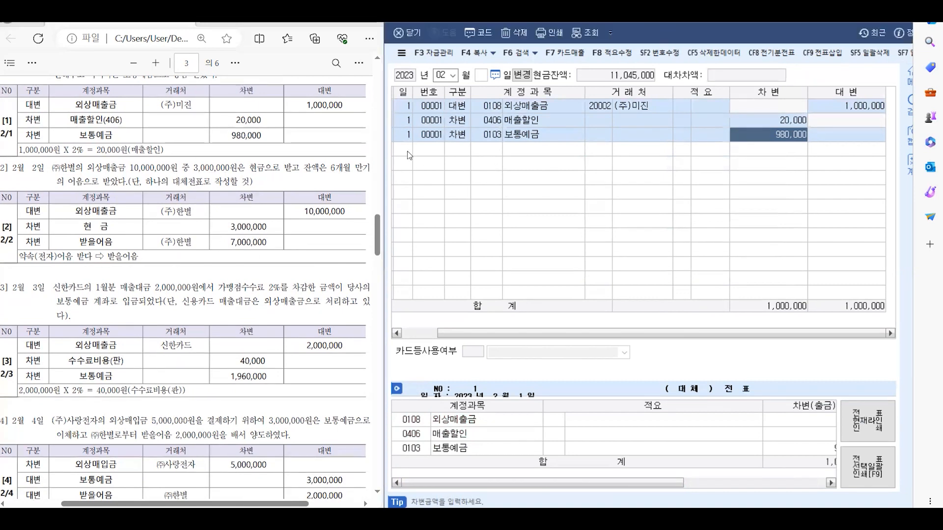
text(2)
key(Return)
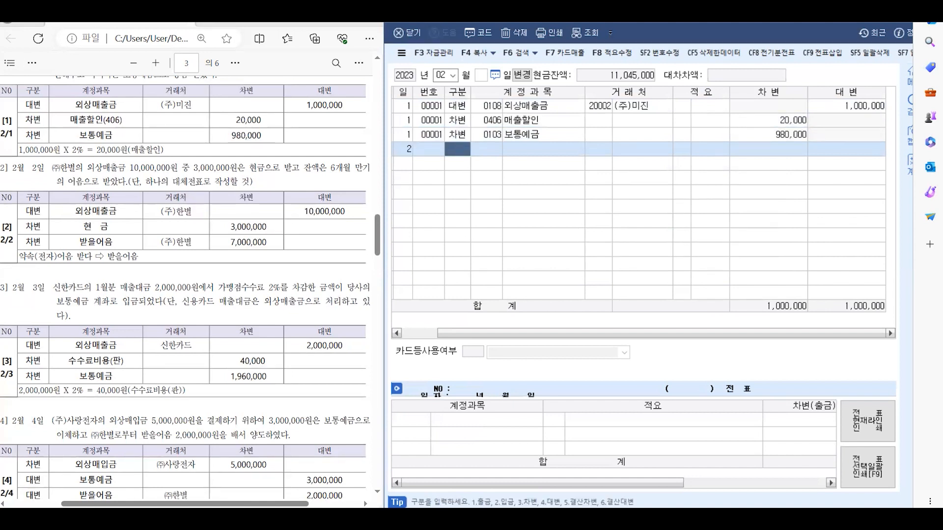
text(4)
key(Return)
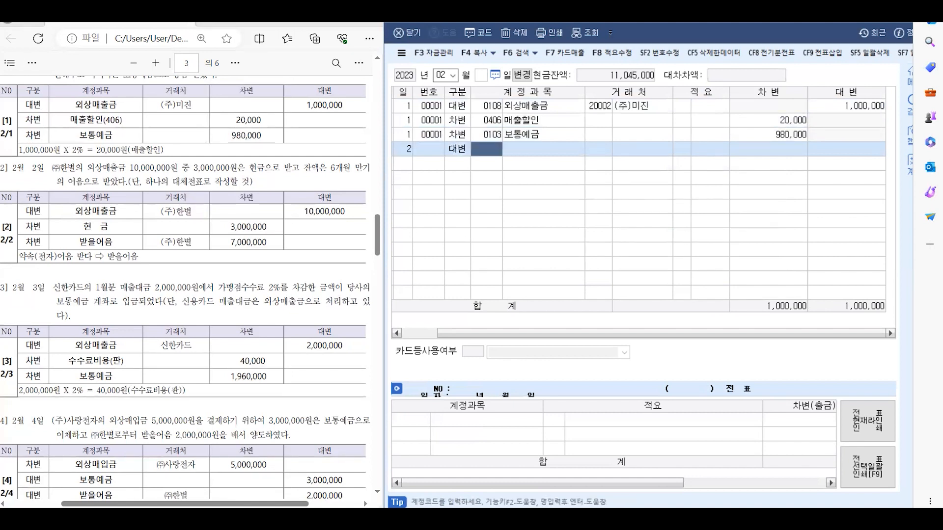
text(외상)
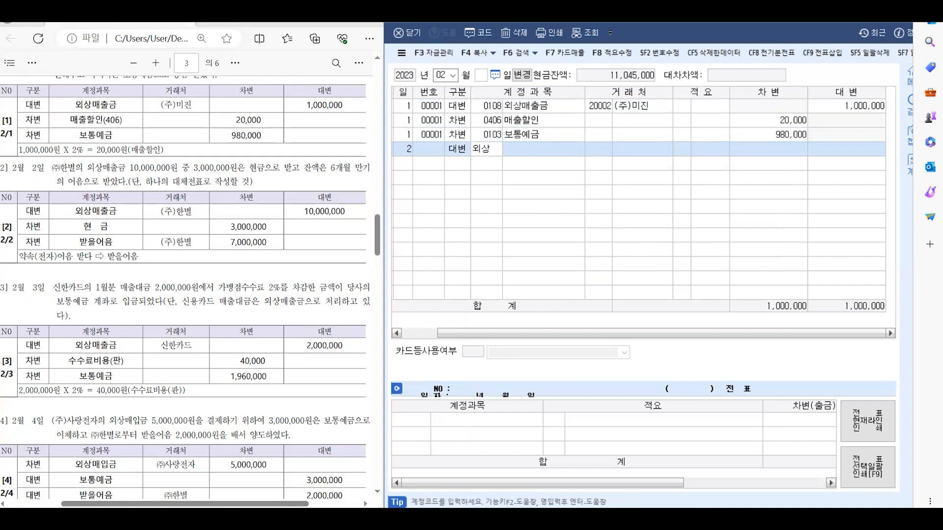
key(Return)
key(Return)
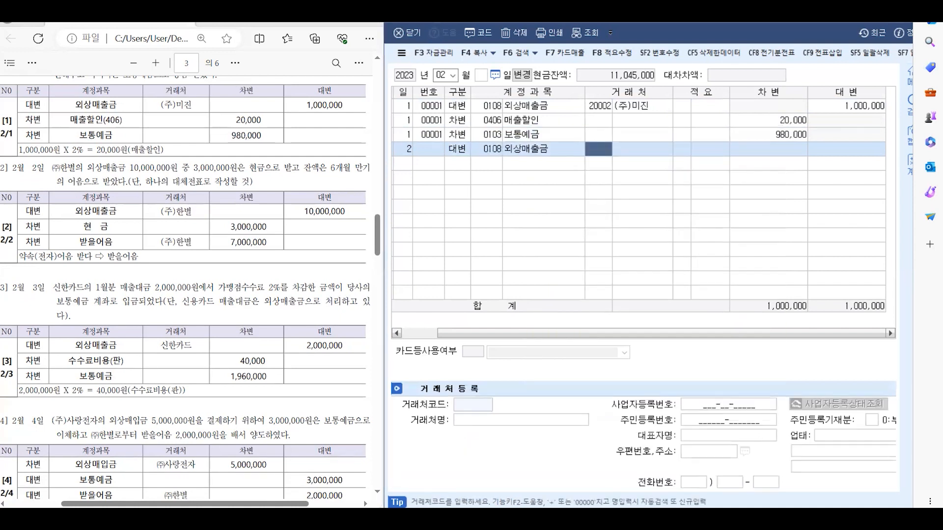
Set the day 2 credit line's trading partner to (주)한별 and enter a credit amount of 10,000,000.
text(한별)
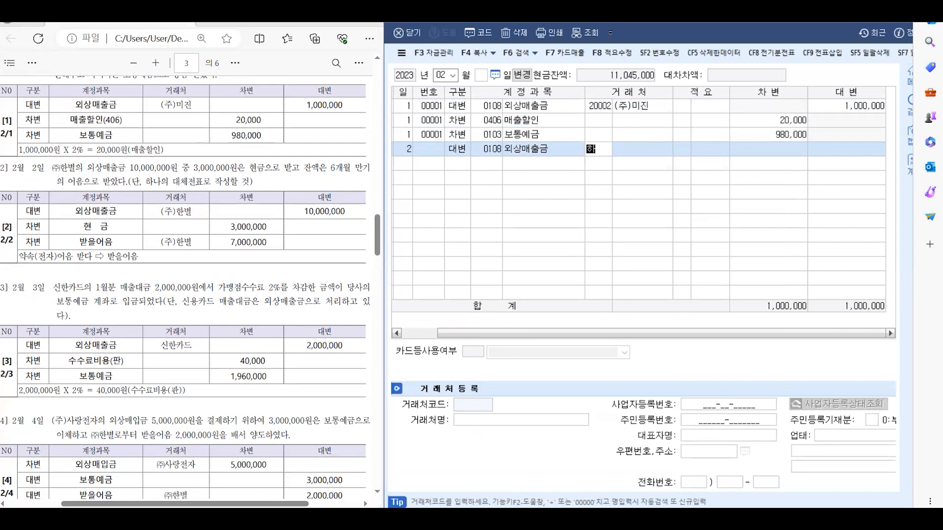
key(Return)
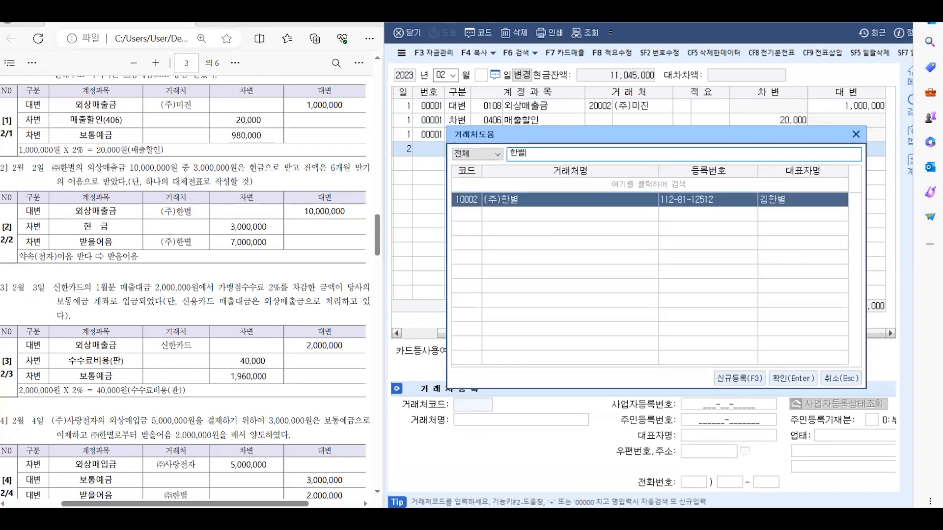
key(Return)
key(Return)
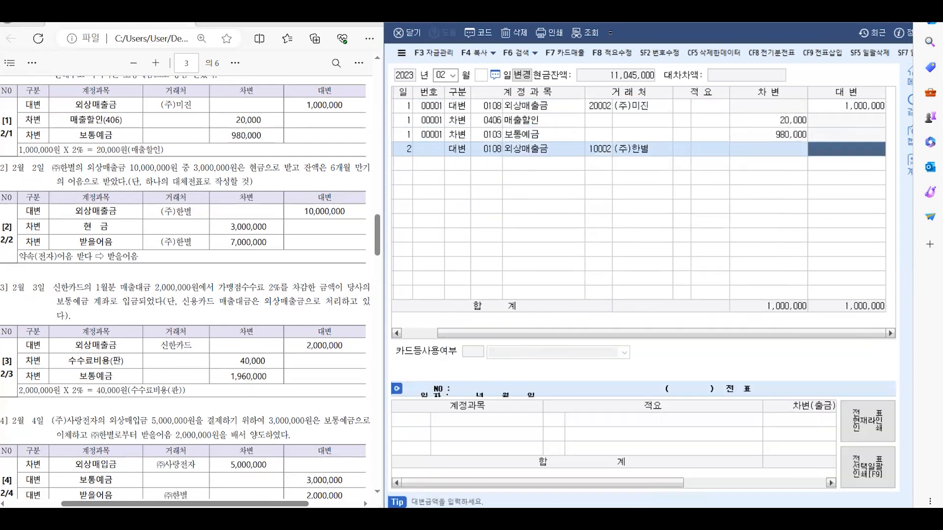
text(10000000)
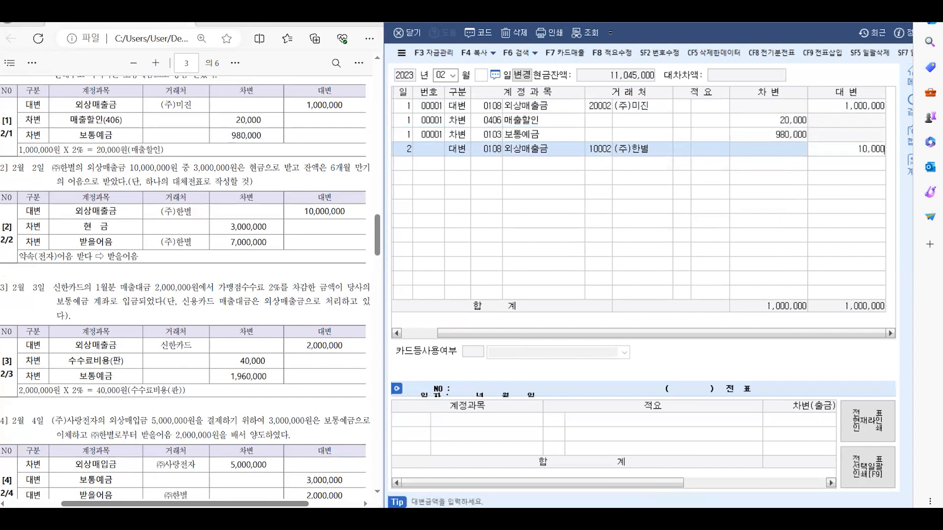
key(Return)
Add a day 2 debit (차변) line for account 0101 현금 with no trading partner and an amount of 3,000,000.
text(2)
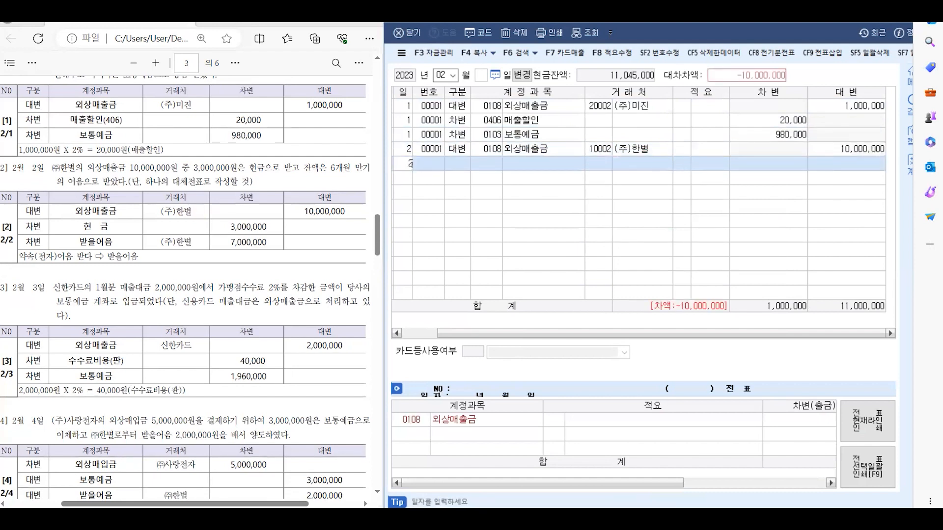
key(Return)
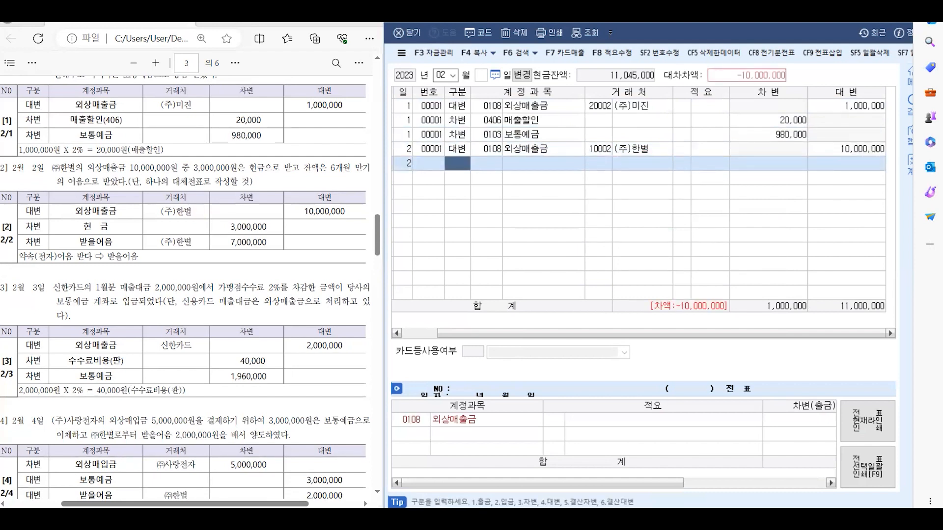
text(3)
key(Return)
text(현금)
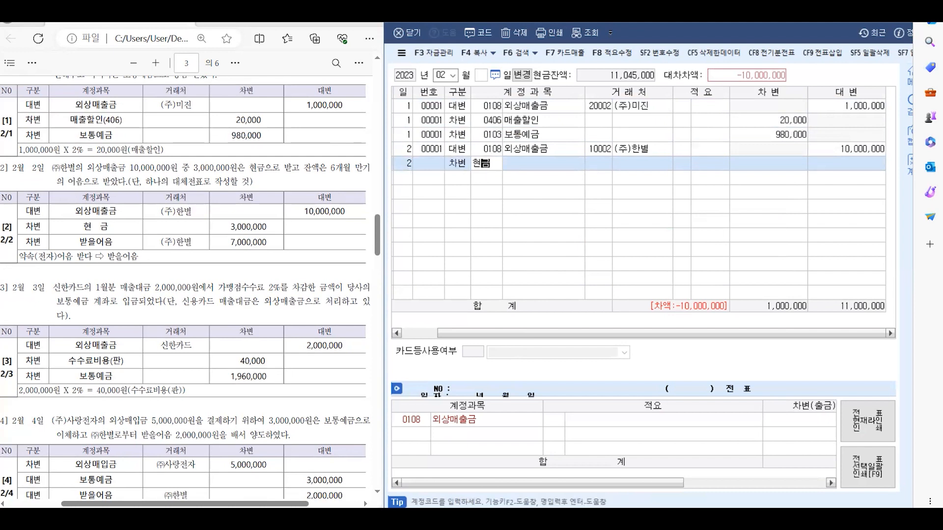
key(Return)
key(Return)
key(Return)
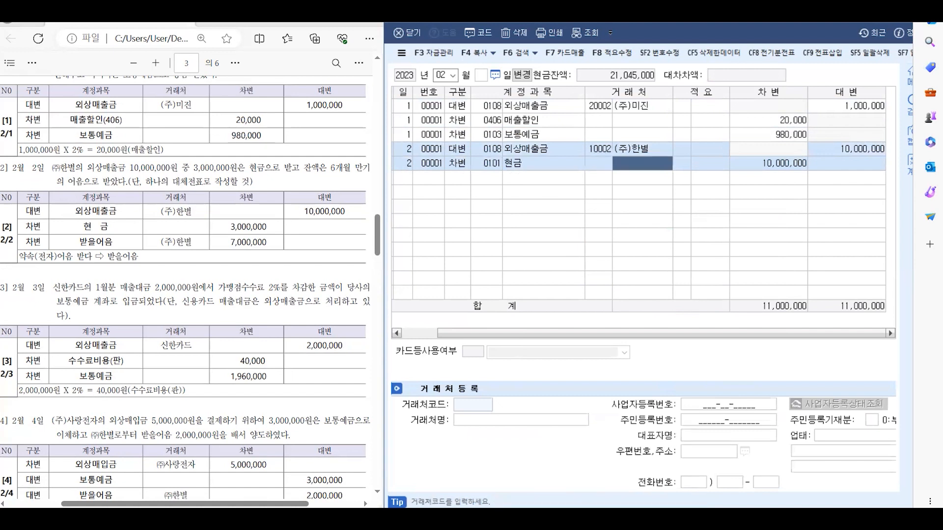
key(Return)
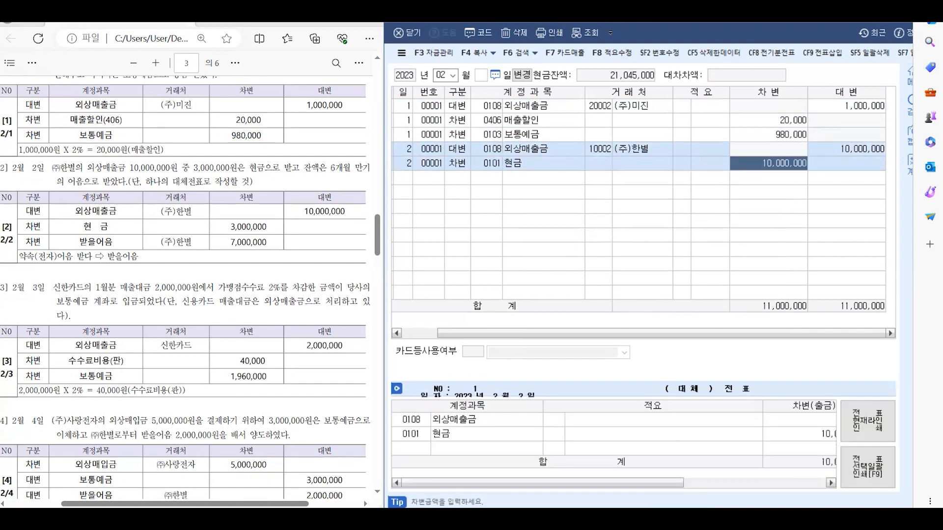
text(3000000)
key(Return)
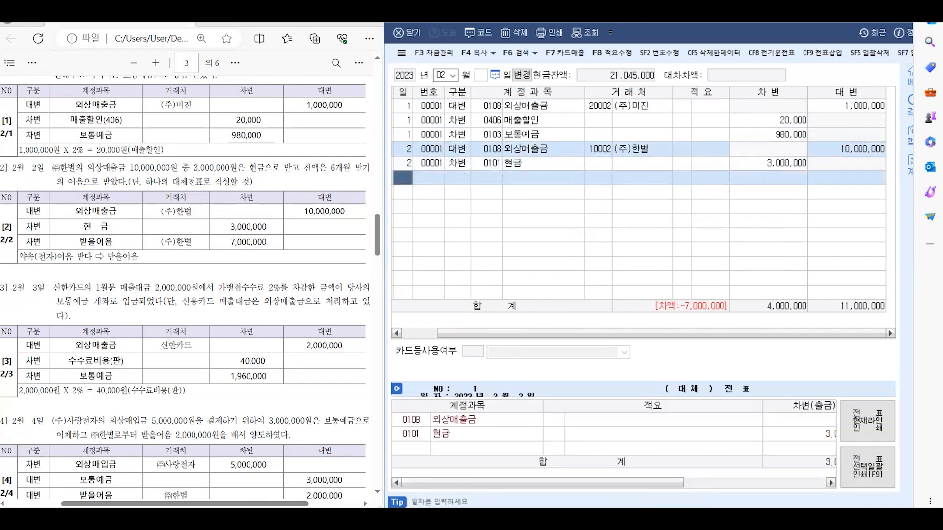
Start another day 2 debit (차변) line with account 0110 받을어음.
text(2)
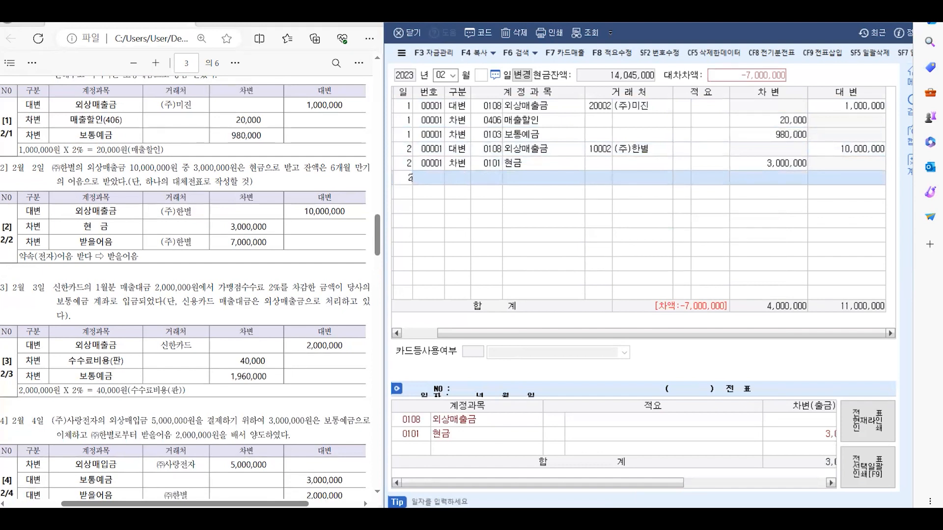
key(Return)
text(3)
key(Return)
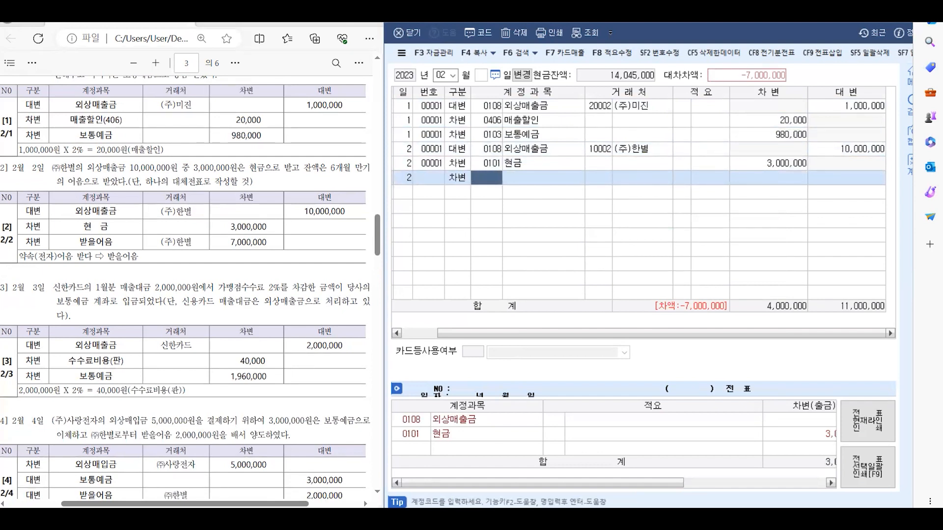
text(받을)
key(Return)
key(Return)
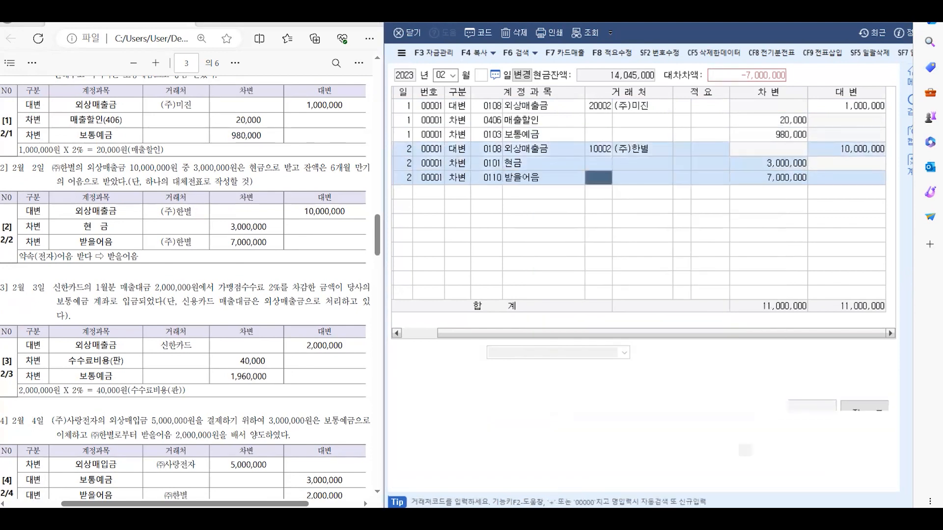
Set the 받을어음 line's trading partner to (주)한별 and accept the remaining 7,000,000 as its debit amount.
text(한별)
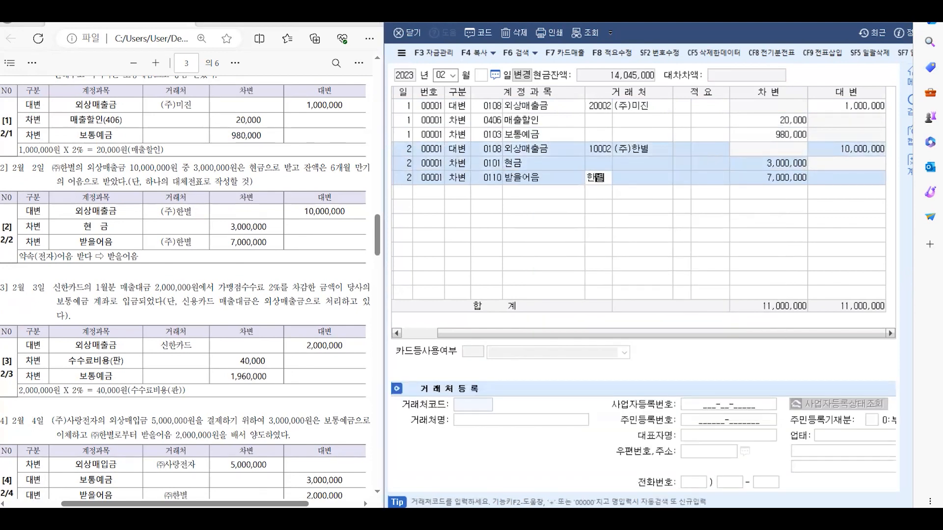
key(Return)
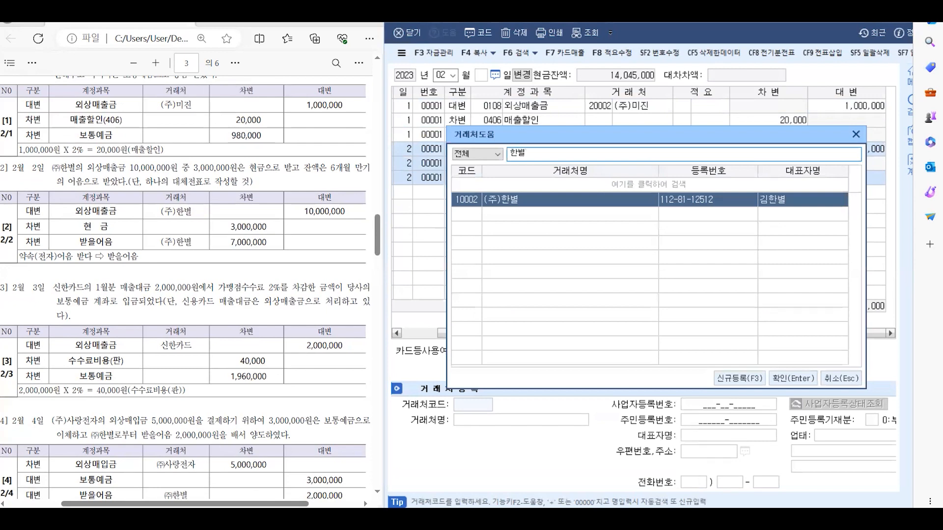
key(Return)
key(Return)
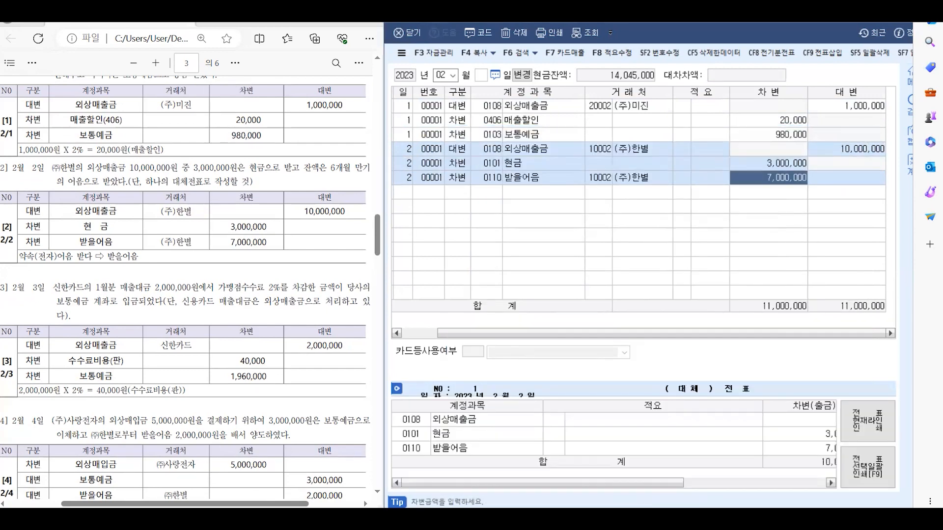
key(Return)
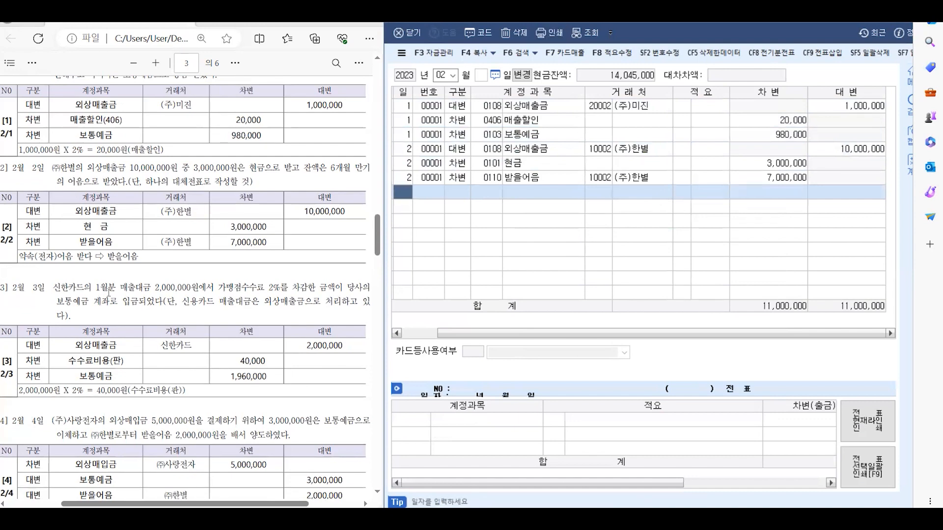
Read the February 3 신한카드 transaction in the PDF, including its note on how credit card sales are treated.
scroll(97, 288, down, 5)
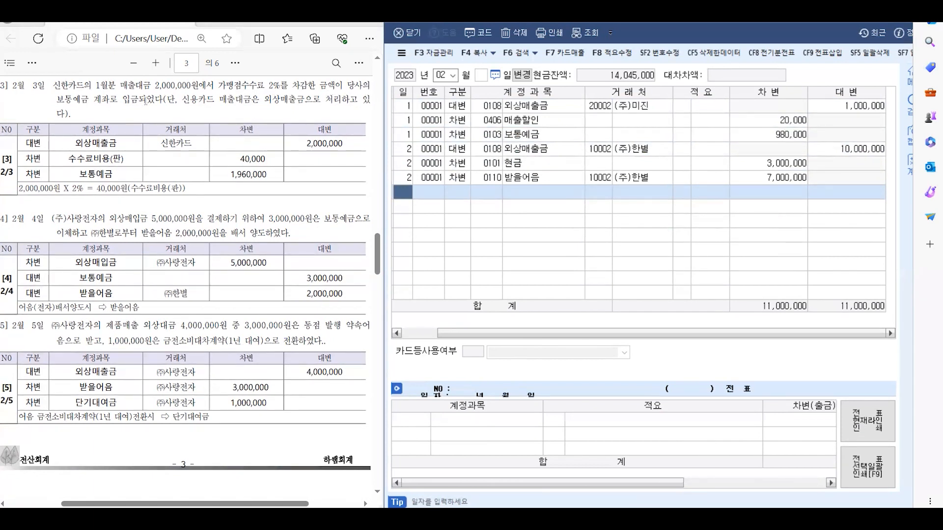
drag(180, 103, 264, 102)
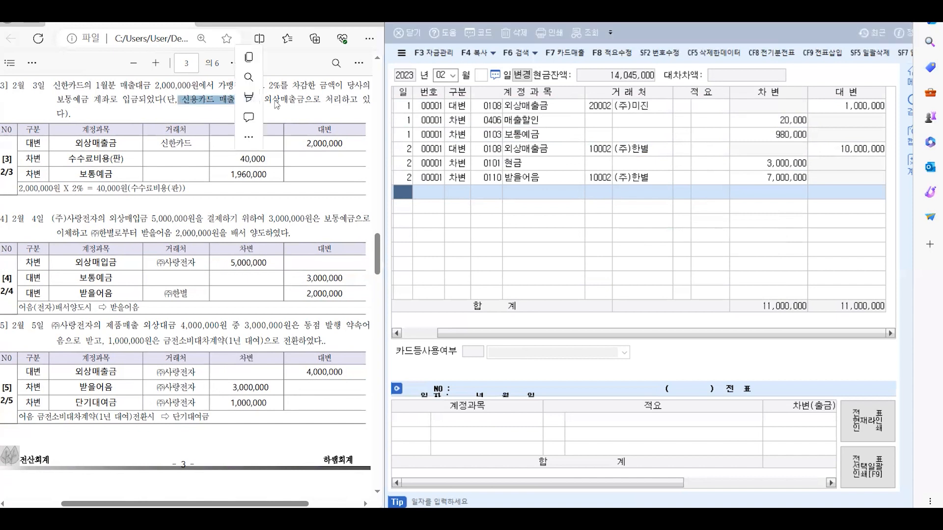
click(213, 101)
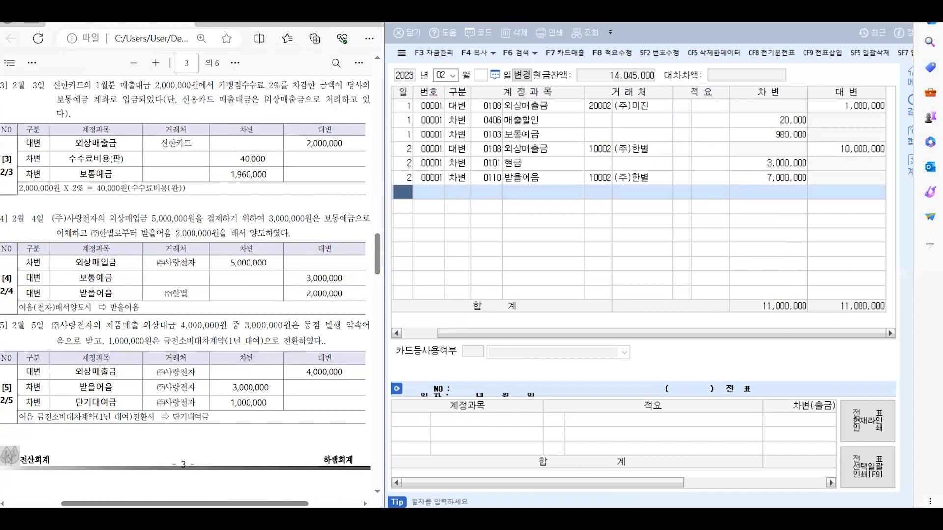
Start a day 3 credit (대변) line with account 0108 외상매출금, as the PDF's credit card sales note specifies.
drag(261, 100, 321, 100)
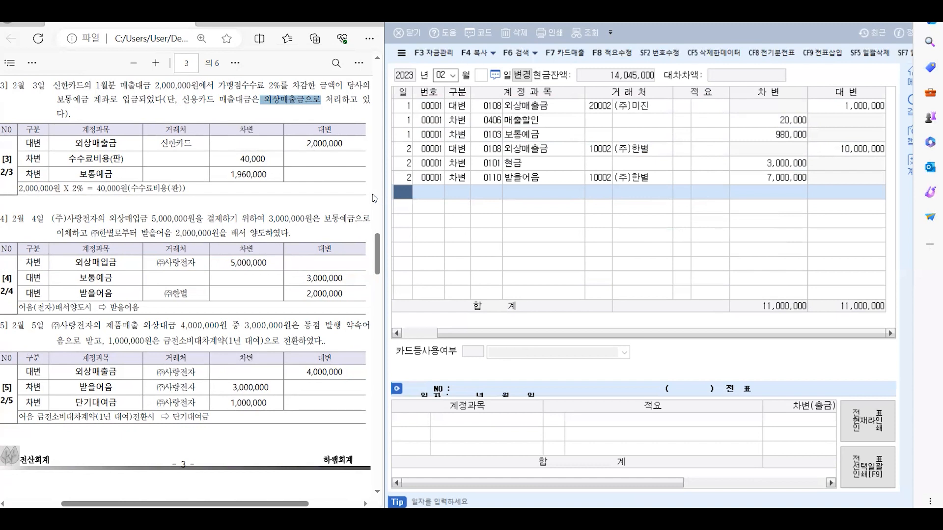
click(406, 191)
text(3)
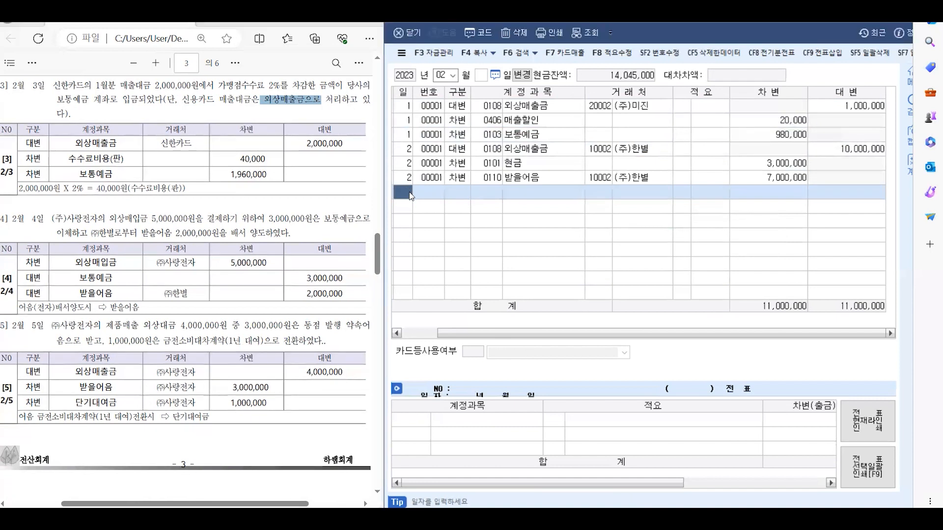
key(Return)
text(4)
key(Return)
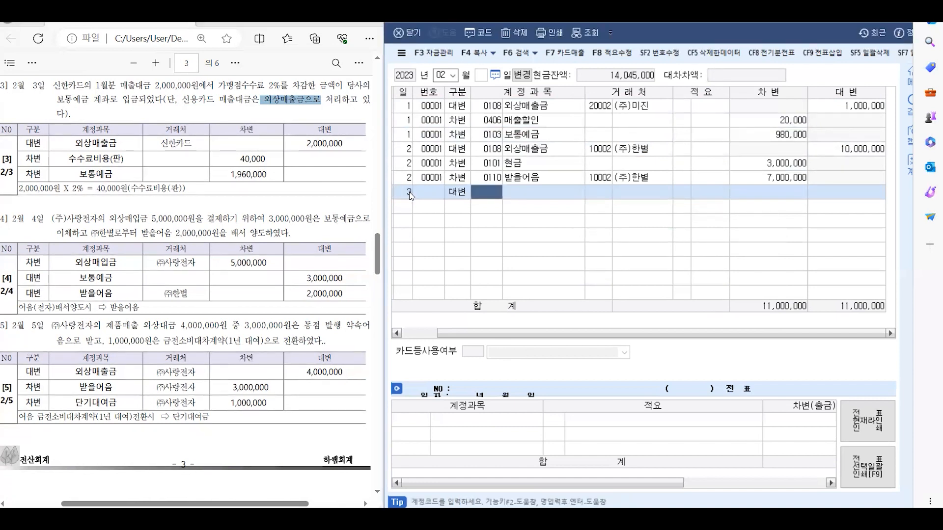
text(외상)
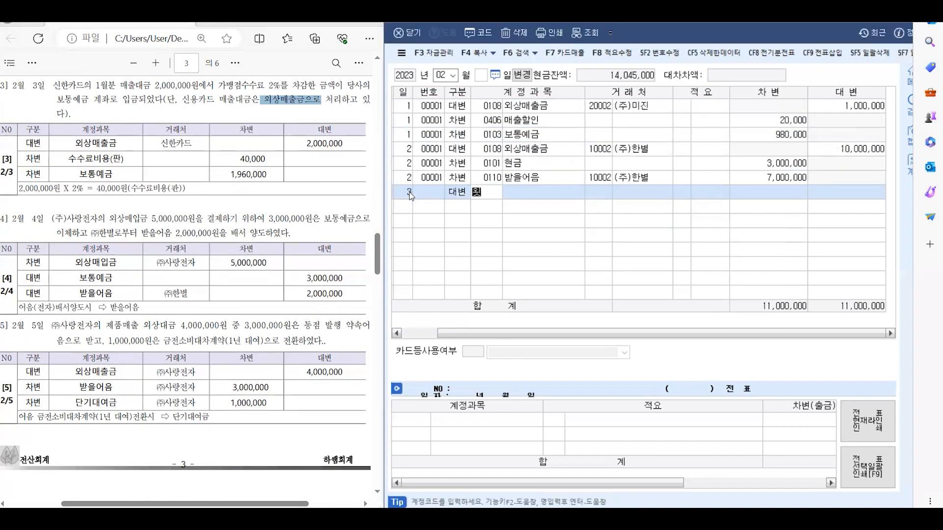
key(Return)
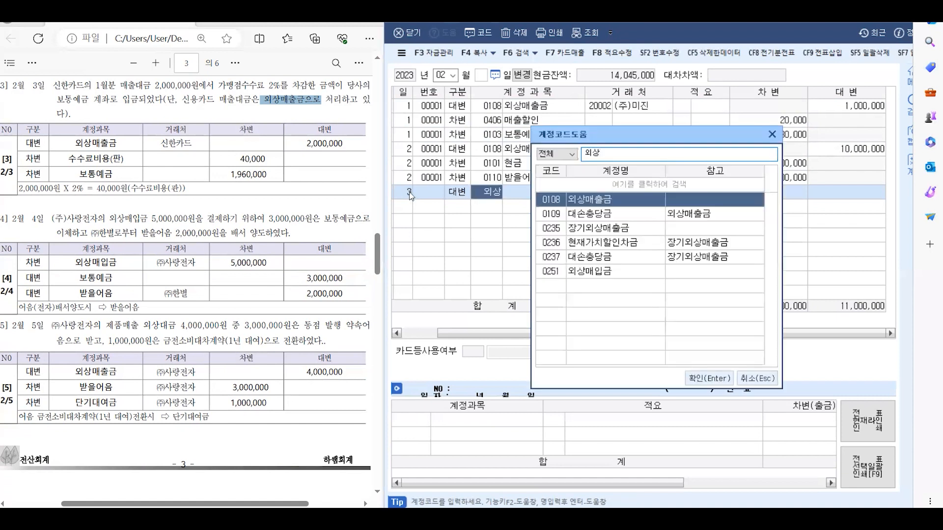
key(Return)
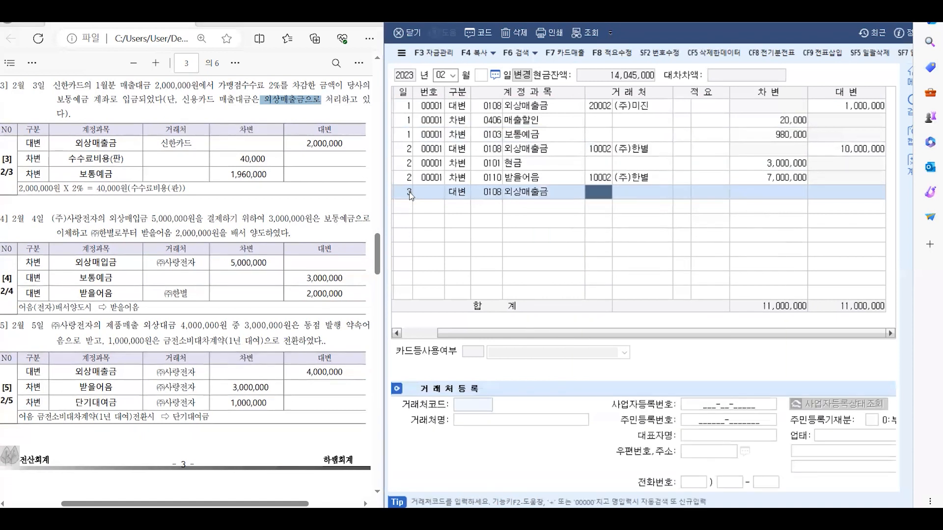
Set the day 3 외상매출금 line's trading partner to 신한카드 and its credit amount to 2,000,000.
text(신한)
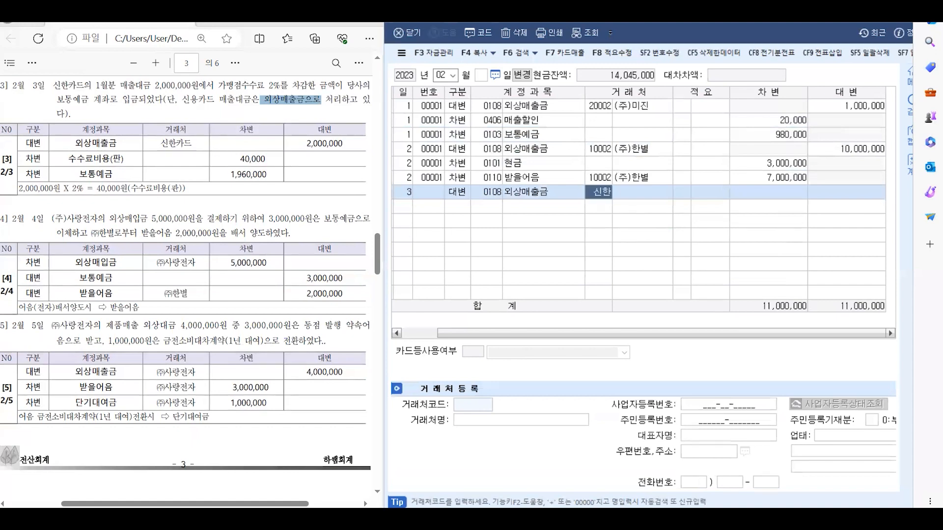
key(Return)
key(Return)
key(Return)
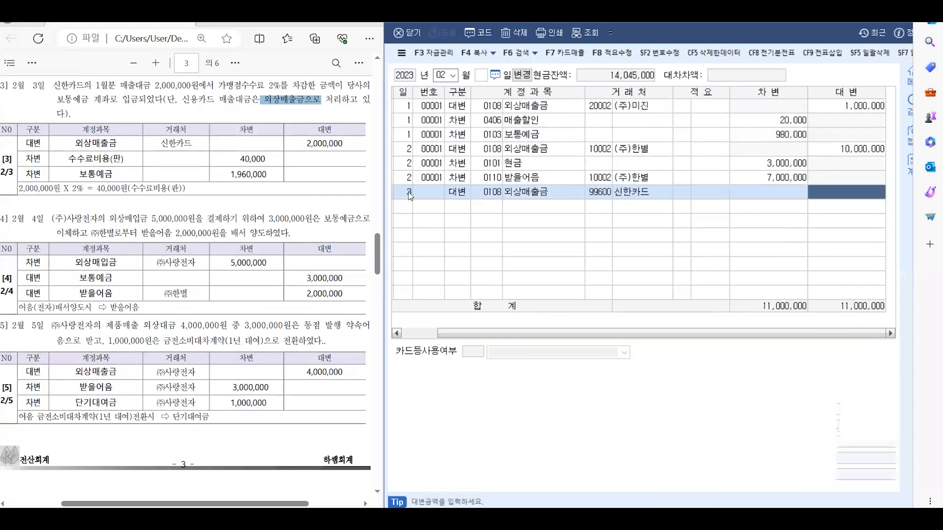
text(2000000)
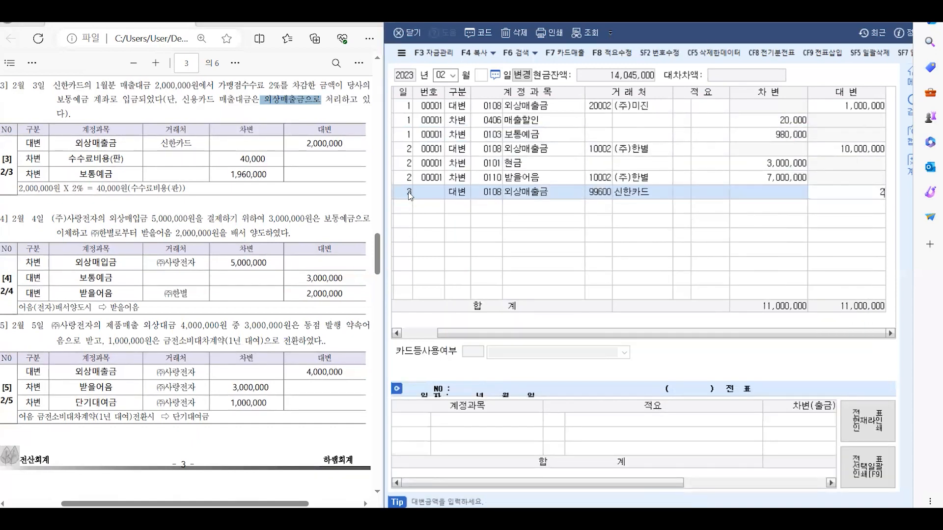
key(Return)
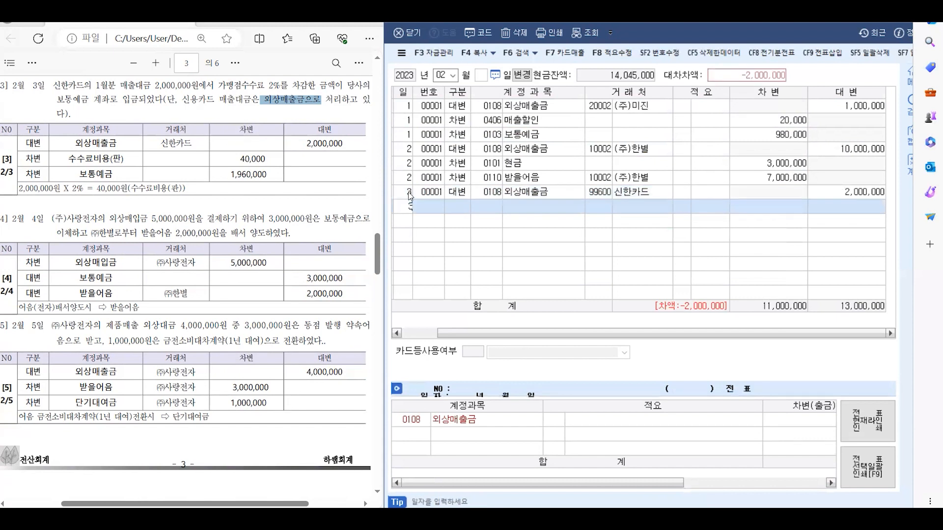
Start a day 3 debit (차변) line with account 0831 수수료비용, the 판매관리비 variant.
text(3)
key(Return)
text(3)
key(Return)
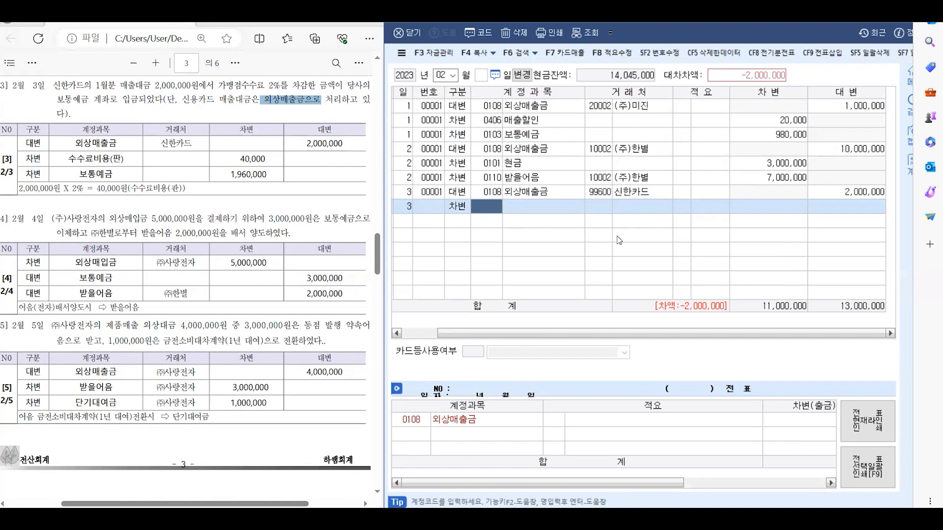
text(수수)
key(Return)
key(Down)
key(Down)
key(Down)
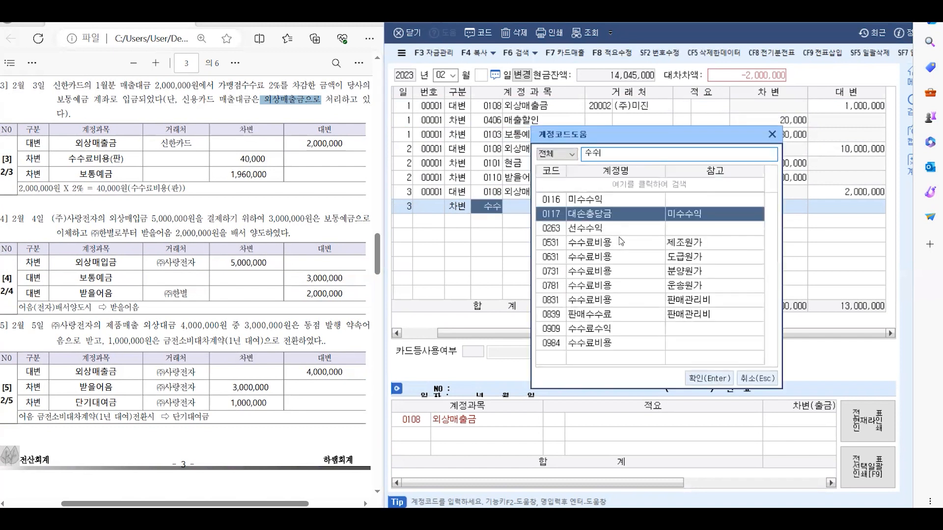
key(Down)
key(Down)
key(Down)
key(Down)
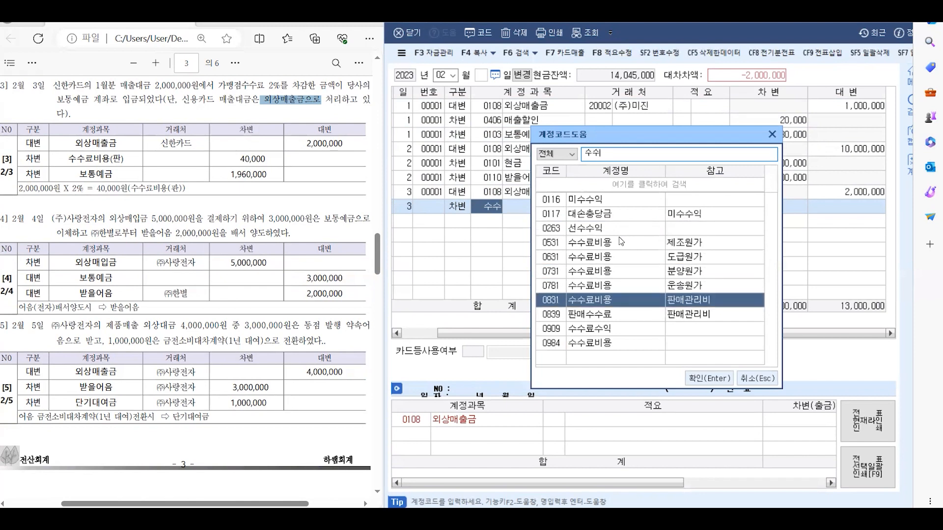
key(Return)
Leave the 수수료비용 line without a trading partner or summary and set its debit amount to 40,000.
key(Return)
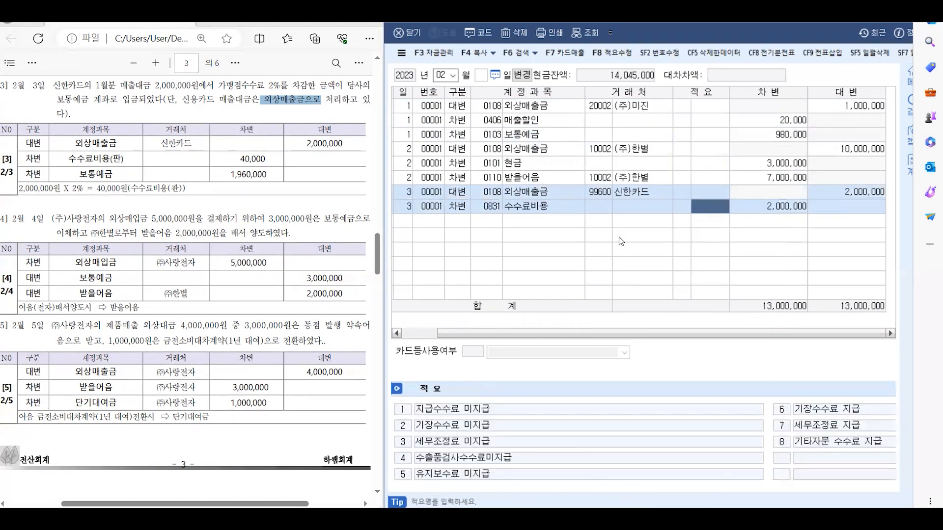
key(Return)
text(4)
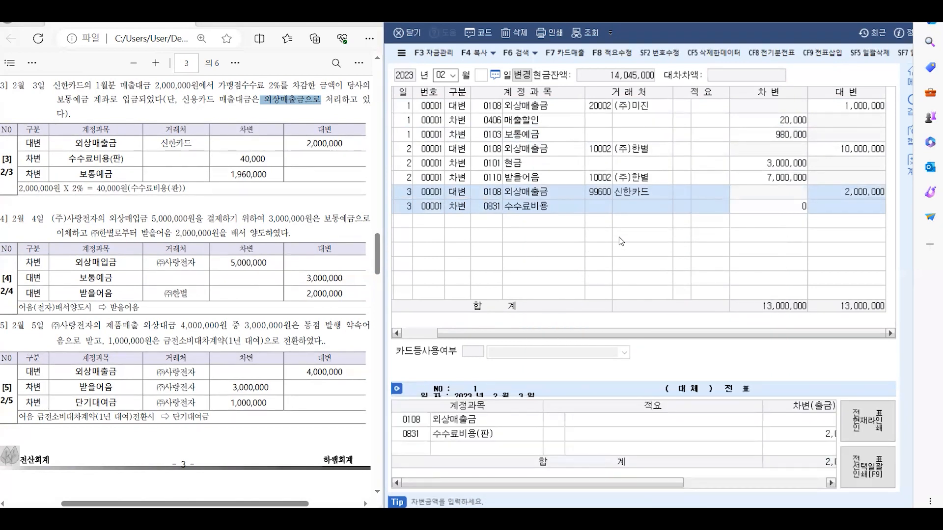
text(0,000)
key(Return)
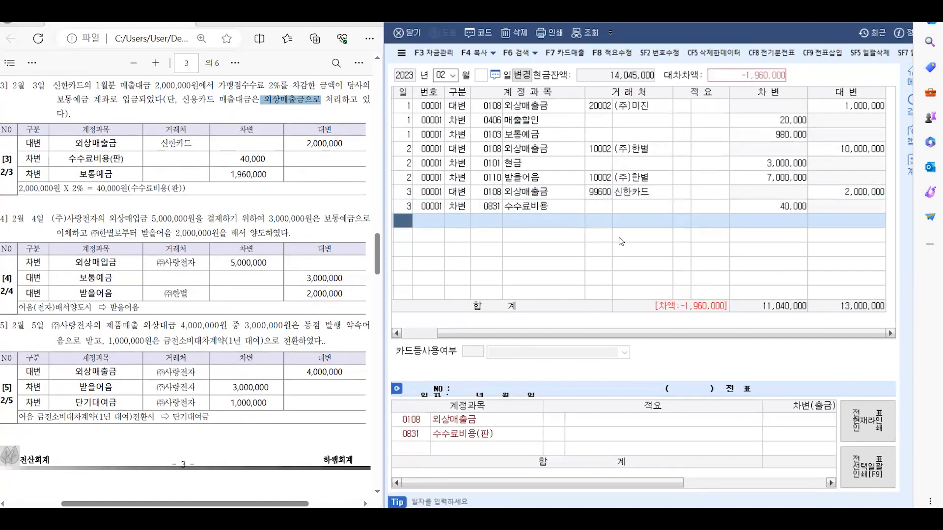
Add a day 3 debit (차변) line for account 0103 보통예금 with no trading partner, accepting the remaining 1,960,000.
key(Return)
text(3)
key(Return)
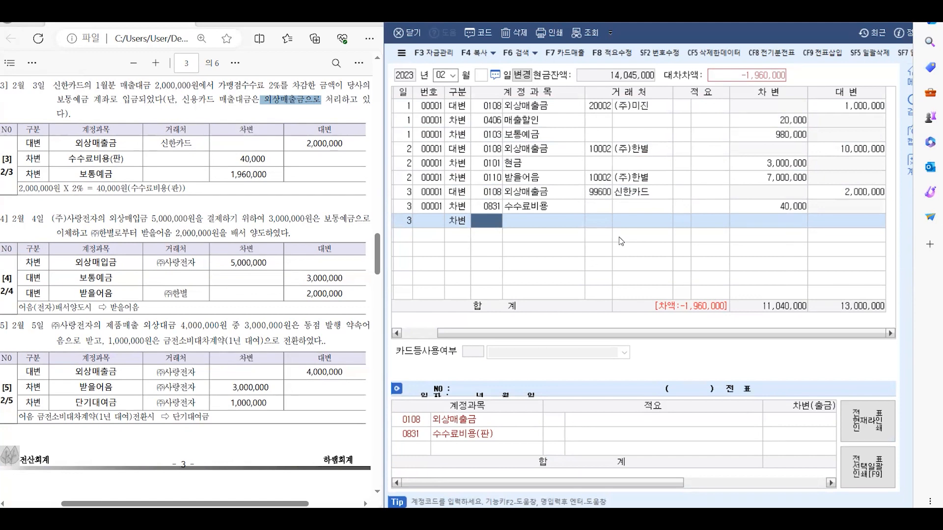
text(보통)
key(Return)
key(Return)
key(Return)
key(Return)
key(Return)
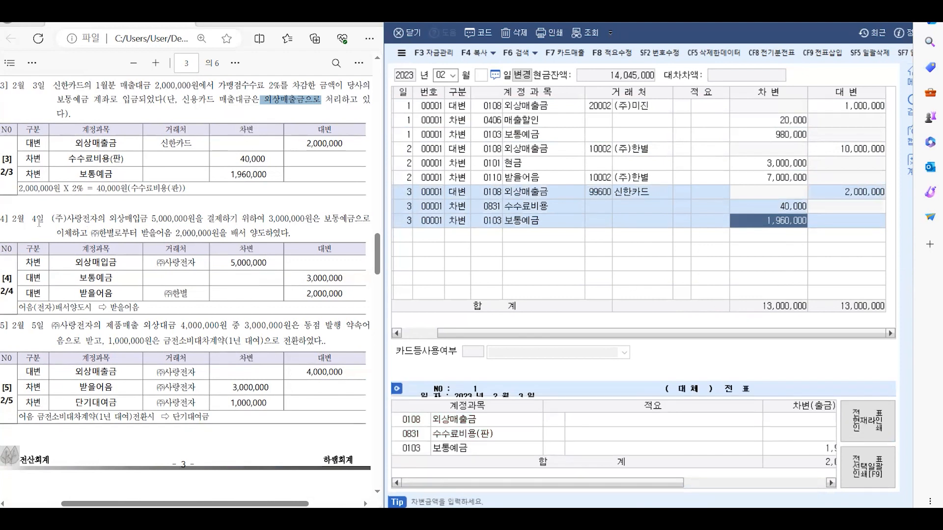
Read the February 4 (주)사랑전자 payment transaction in the PDF, highlighting the phrase on the endorsed 받을어음.
click(79, 226)
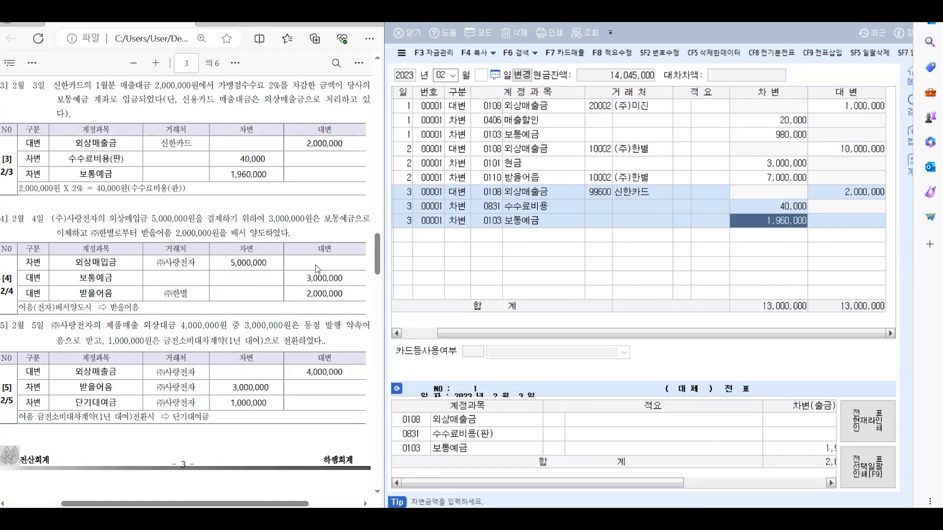
drag(324, 219, 345, 219)
drag(57, 232, 83, 233)
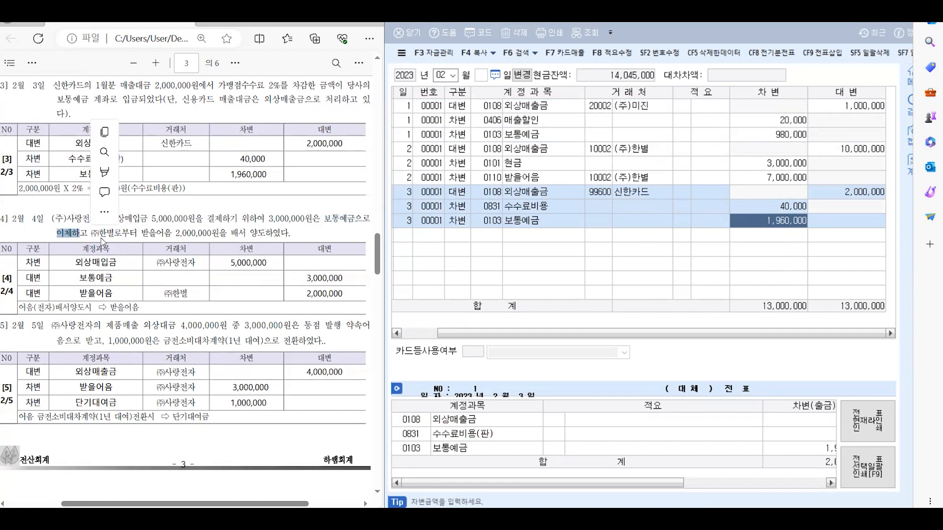
click(146, 234)
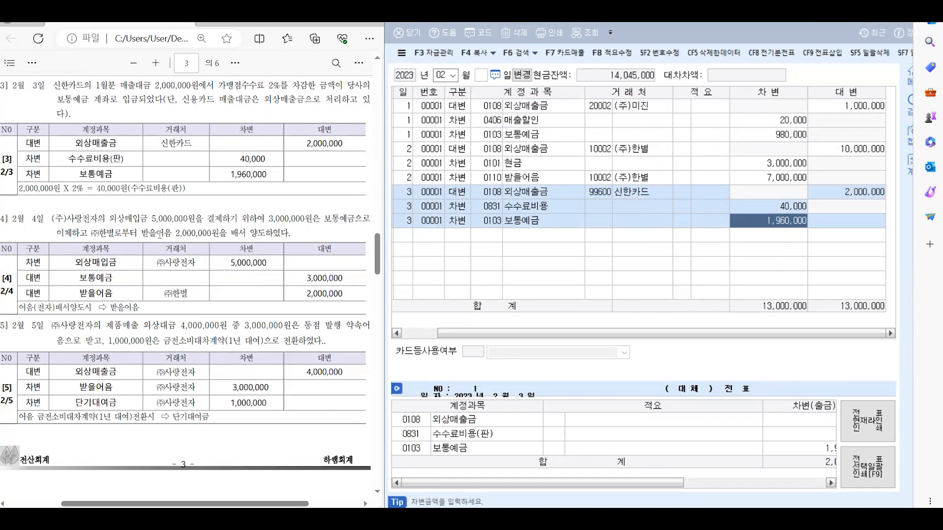
drag(145, 234, 274, 240)
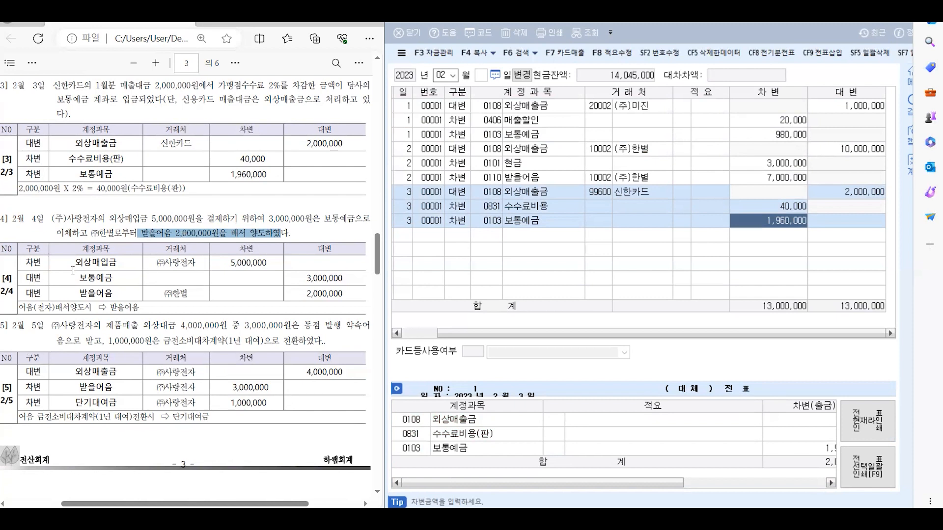
Start a day 4 debit (차변) line with account 0251 외상매입금.
click(406, 240)
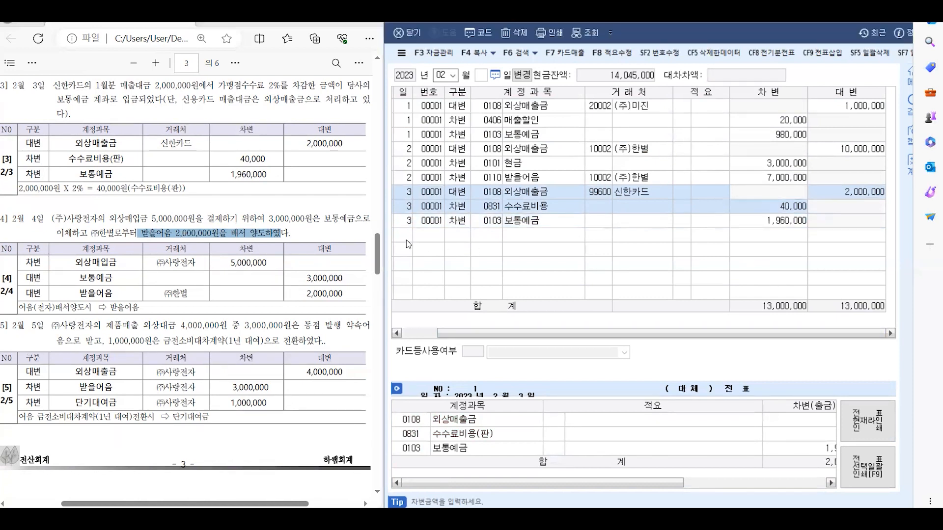
text(4)
key(Return)
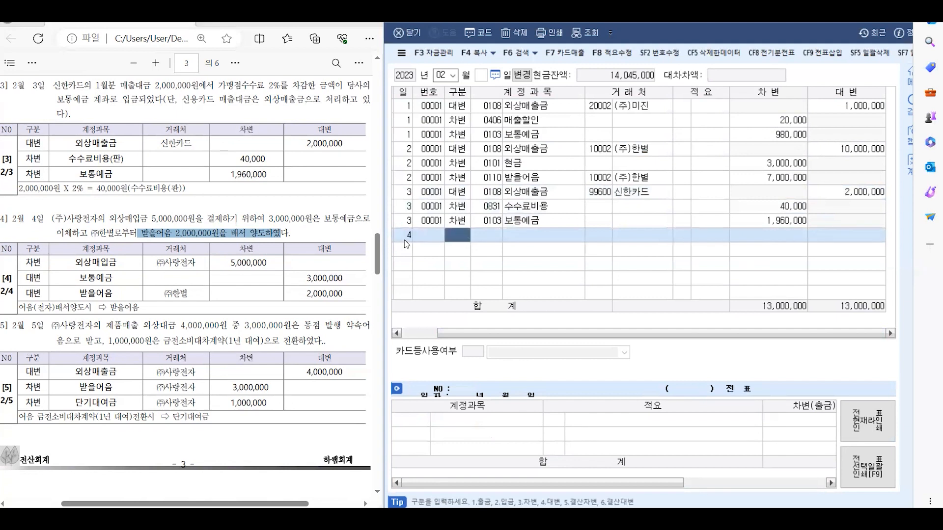
text(3)
key(Return)
text(외상)
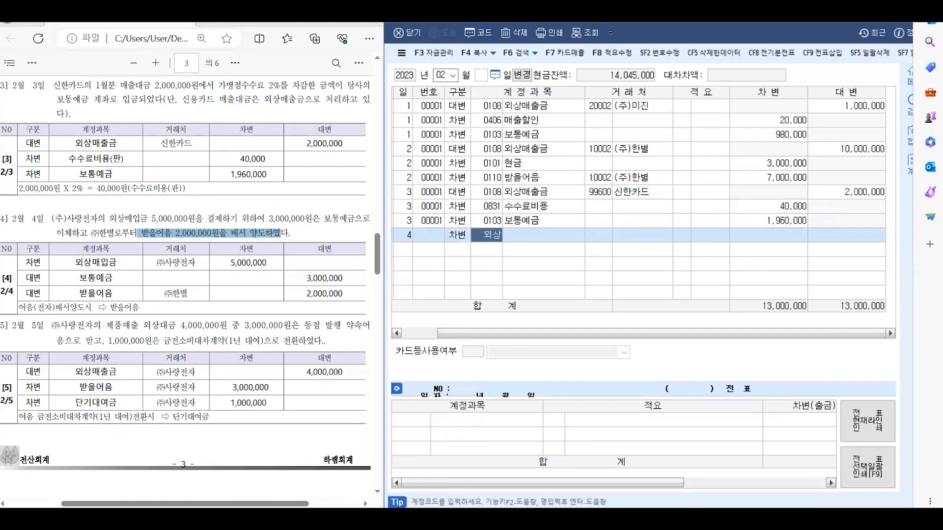
key(Return)
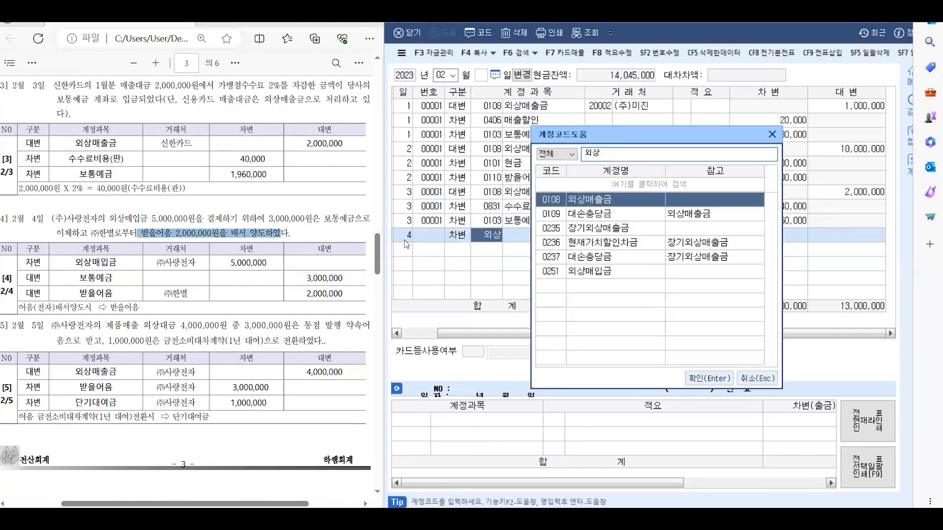
key(Down)
key(Up)
key(Down)
key(Down)
key(Down)
key(Down)
key(Return)
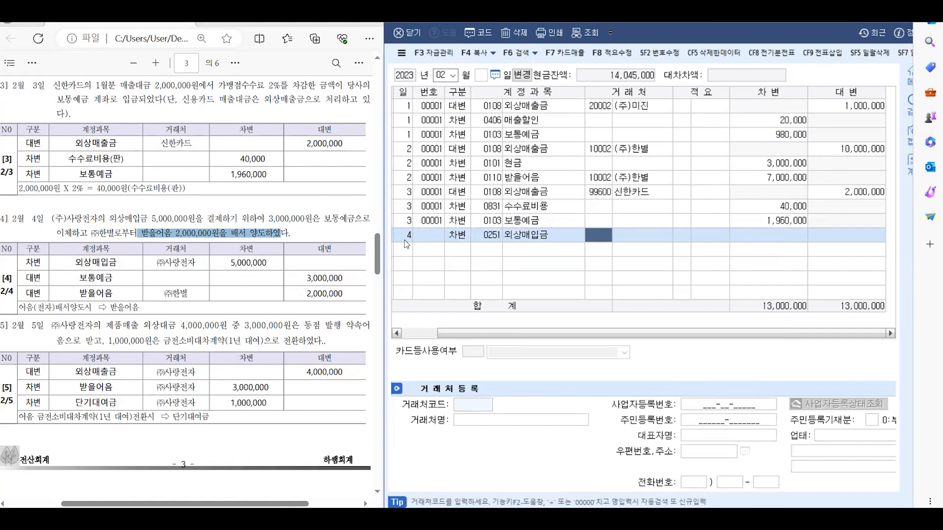
Set the 외상매입금 line's trading partner to (주)사랑전자 and its debit amount to 5,000,000.
text(사랑)
key(Return)
key(Return)
key(Return)
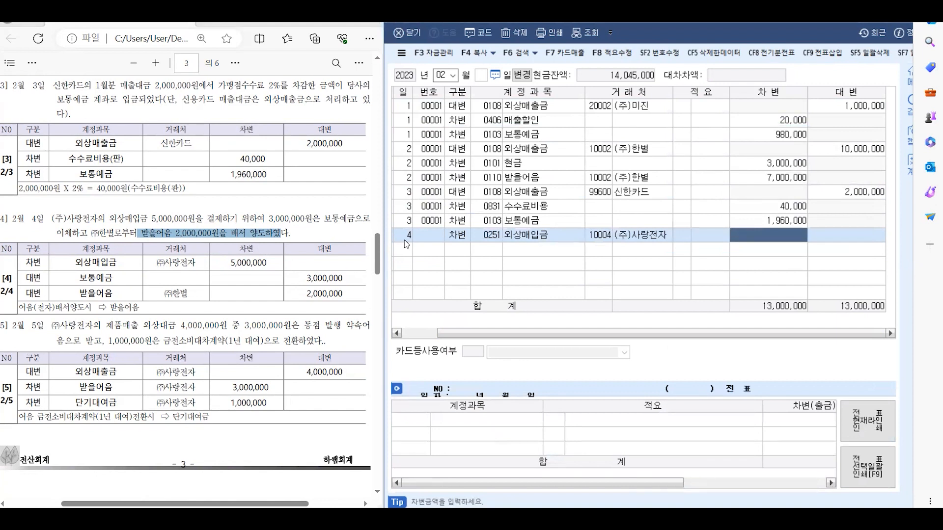
text(5000000)
key(Return)
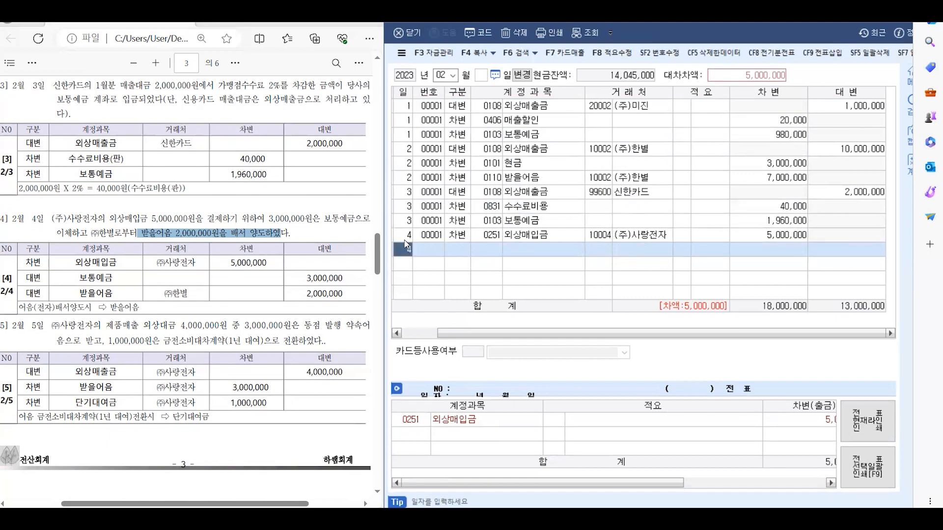
Add a day 4 credit (대변) line for account 0103 보통예금 with no trading partner and an amount of 3,000,000.
key(Return)
text(4)
key(Return)
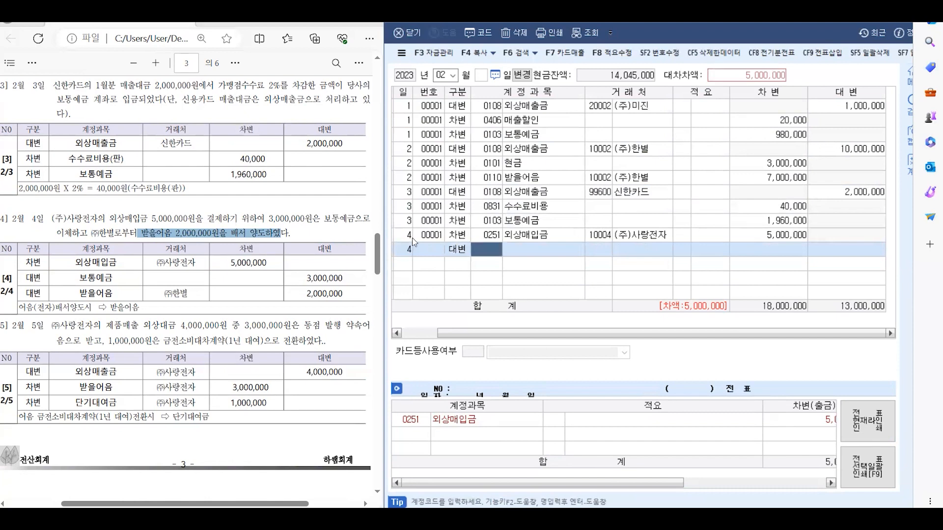
text(보통)
key(Return)
key(Return)
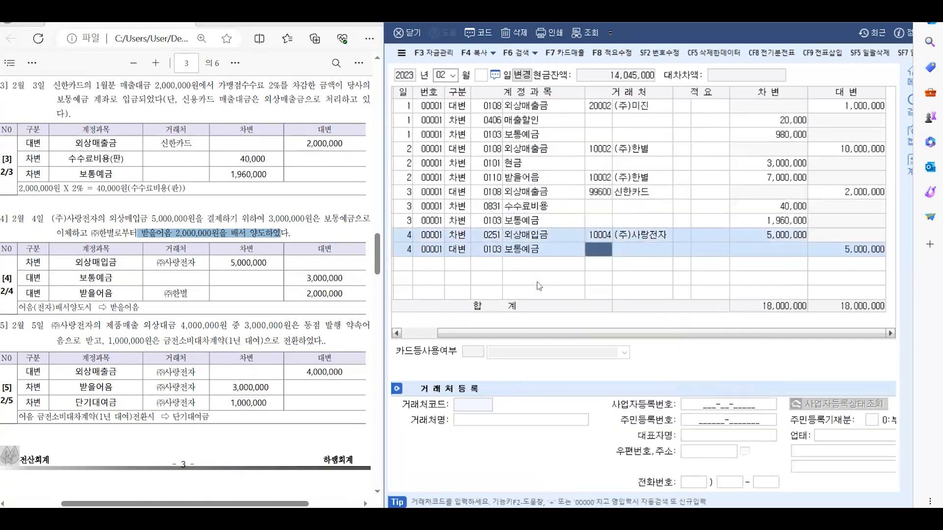
key(Return)
key(Return)
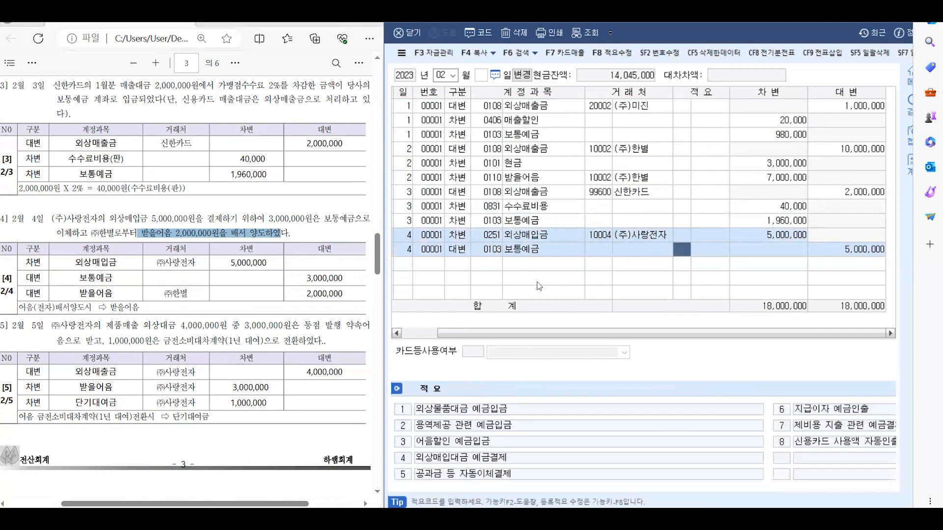
key(Return)
text(3000000)
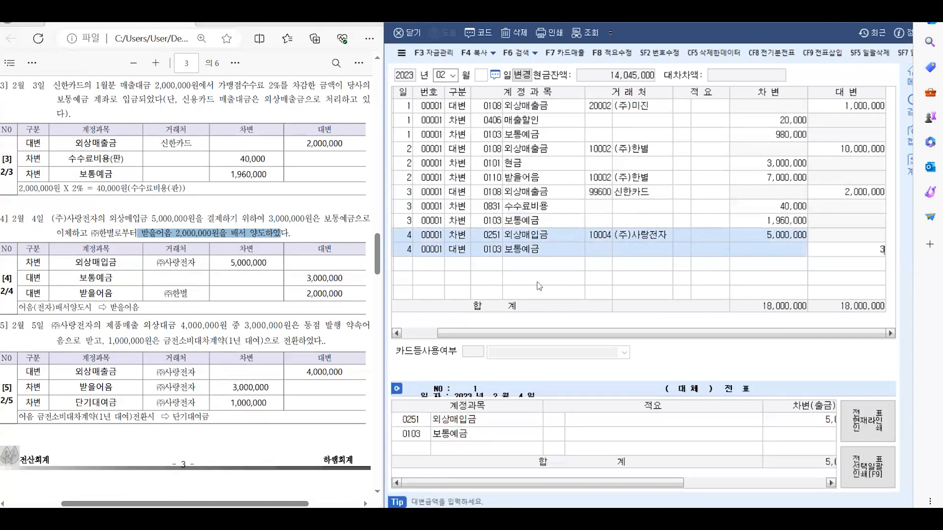
key(Return)
Start a day 4 credit (대변) line with account 0110 받을어음.
text(4)
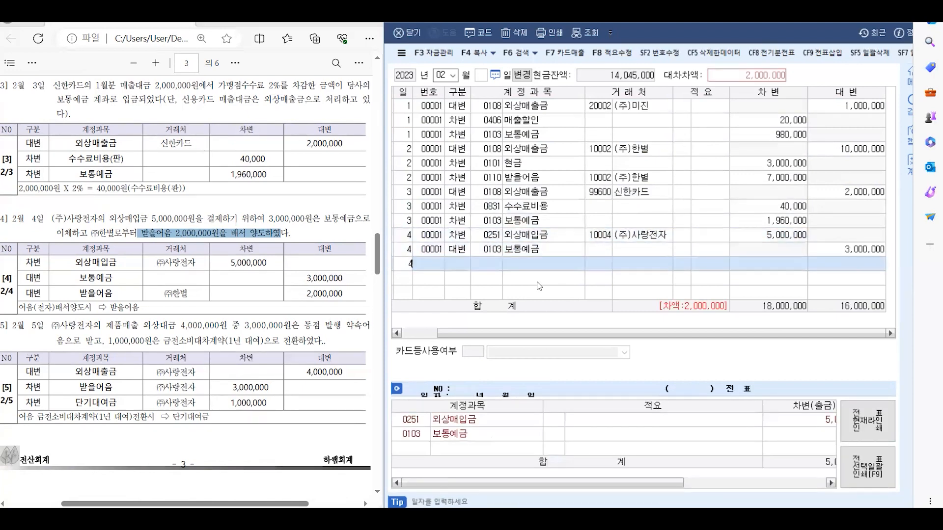
key(Return)
text(4)
key(Return)
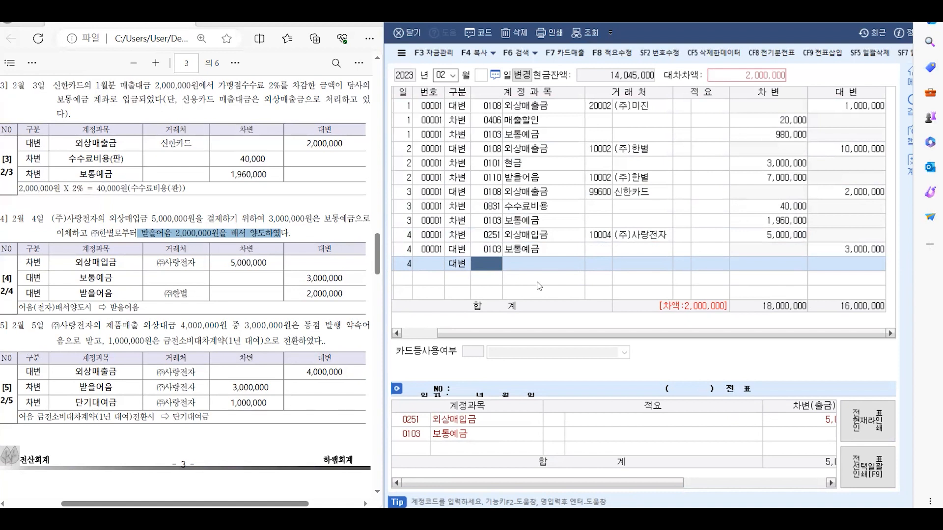
text(받을)
key(Return)
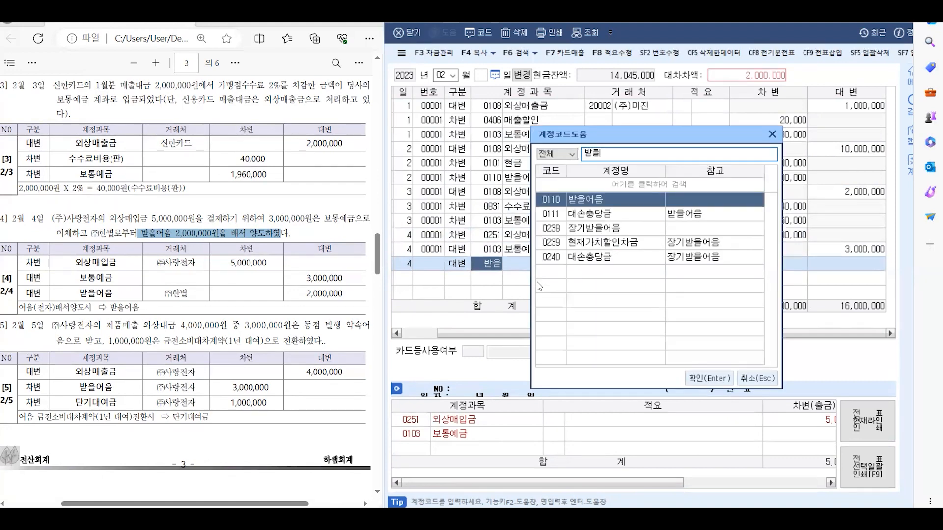
key(Return)
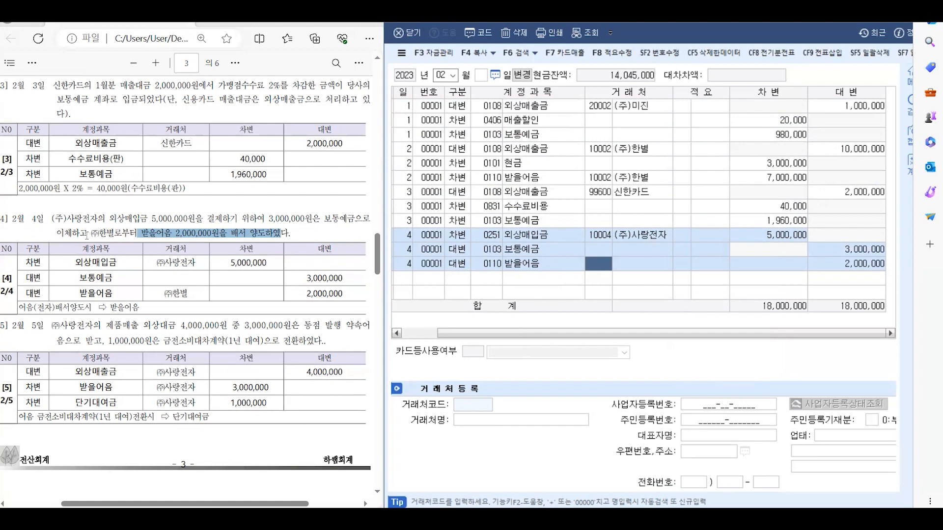
Set the day 4 받을어음 line's trading partner to (주)한별 and accept the credit amount of 2,000,000.
drag(91, 232, 122, 233)
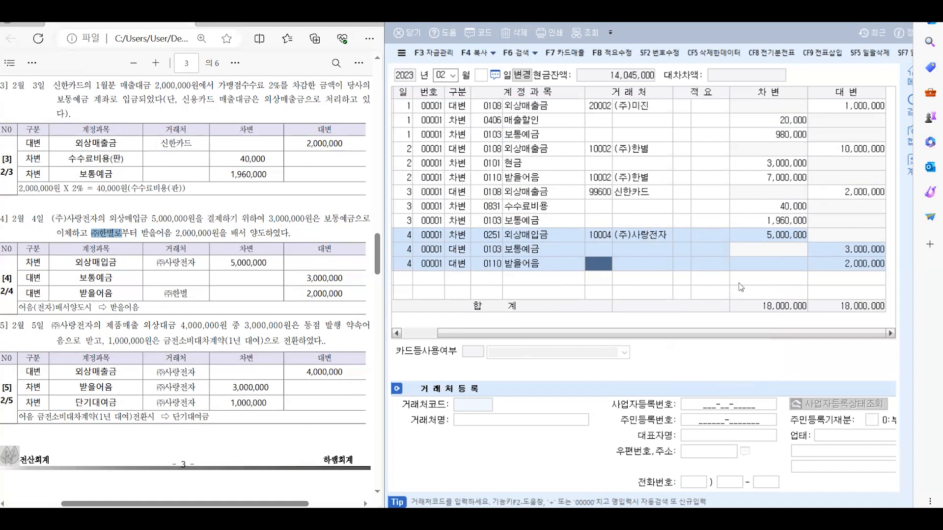
click(627, 277)
text(한별)
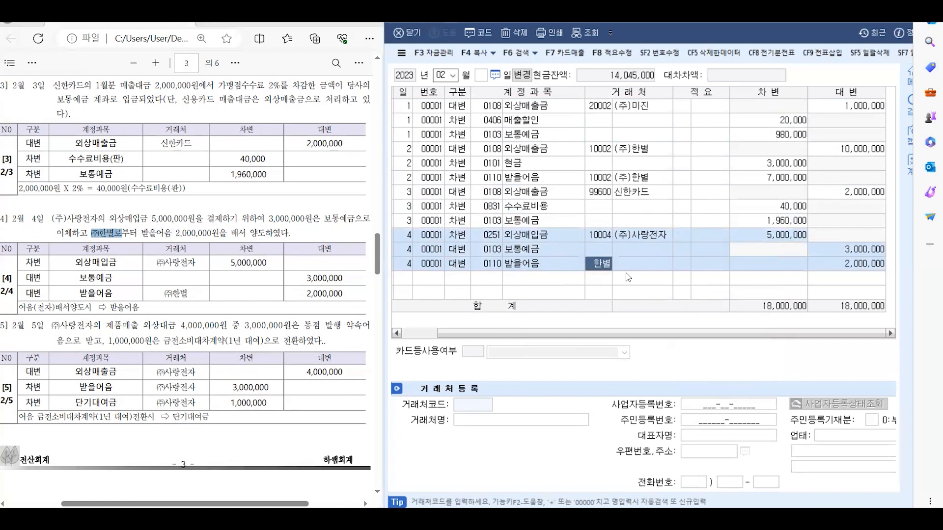
key(Return)
key(Return)
key(Return)
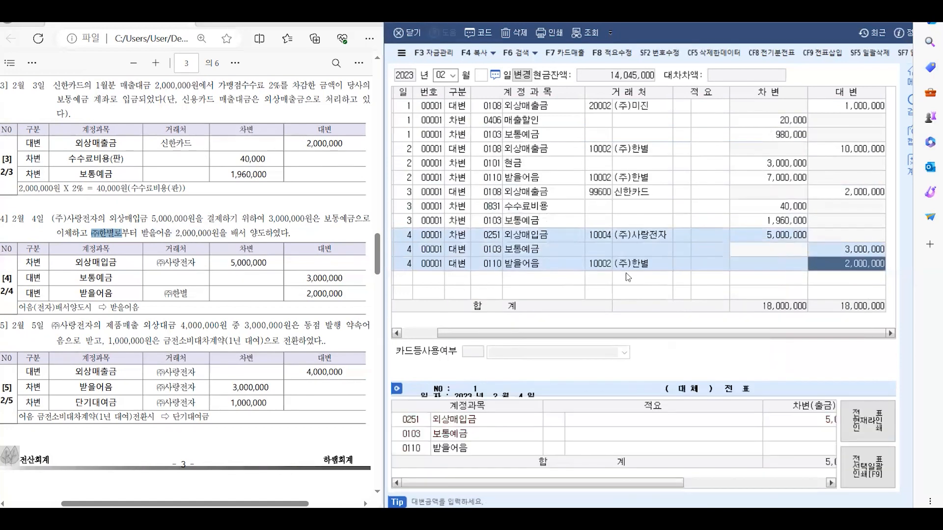
key(Return)
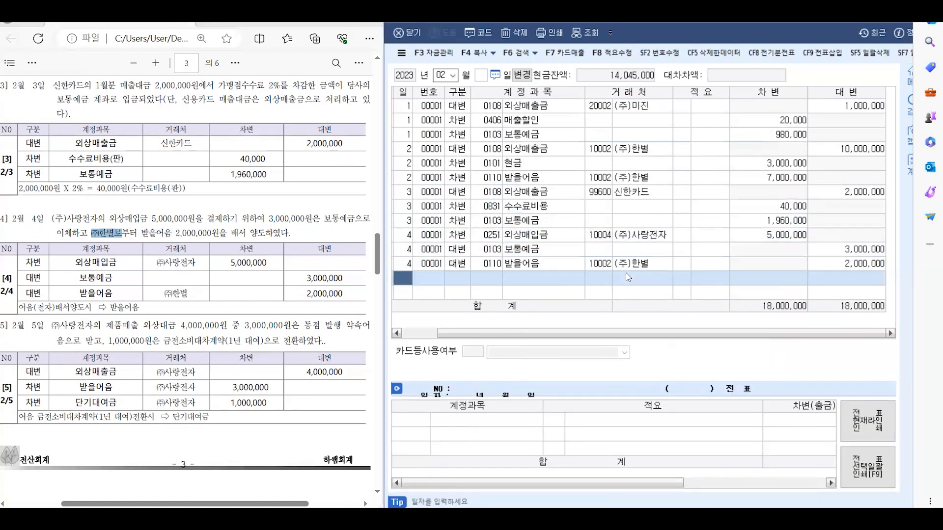
Read the February 5 (주)사랑전자 transaction in the PDF, highlighting the phrase on the one-year 금전소비대차계약.
scroll(103, 325, down, 3)
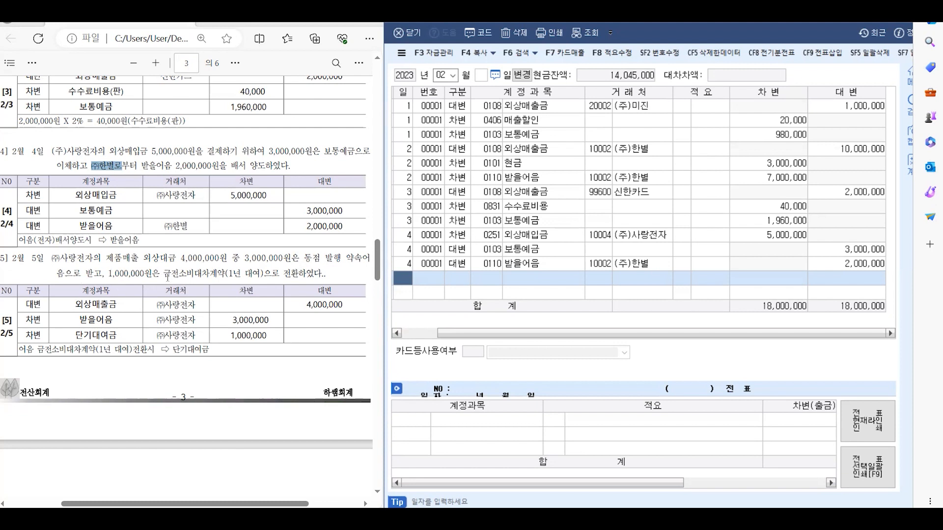
drag(164, 273, 281, 279)
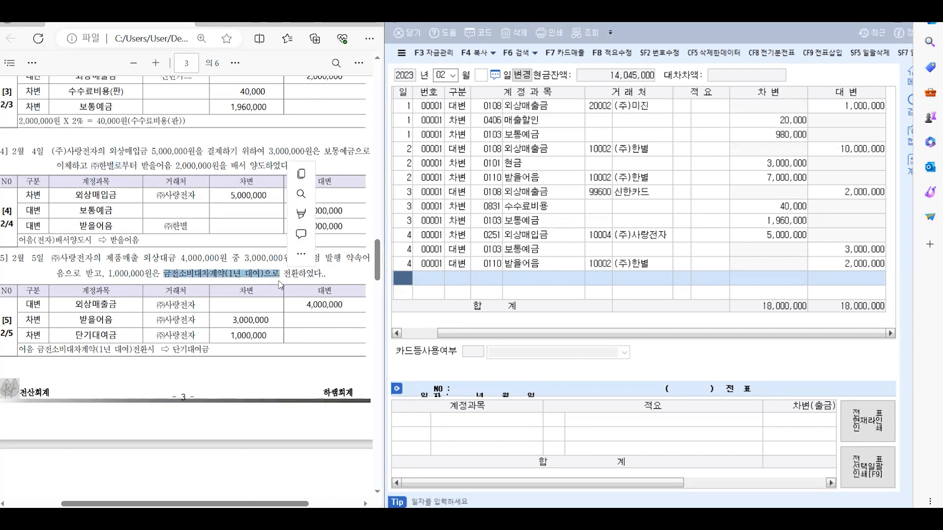
click(338, 272)
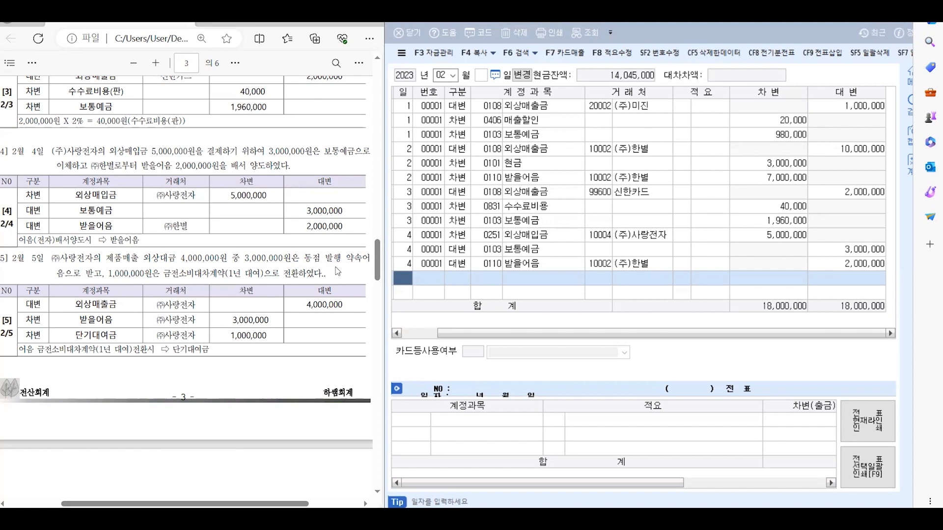
Start a day 5 credit (대변) line with account 0108 외상매출금.
click(406, 281)
text(5)
key(Return)
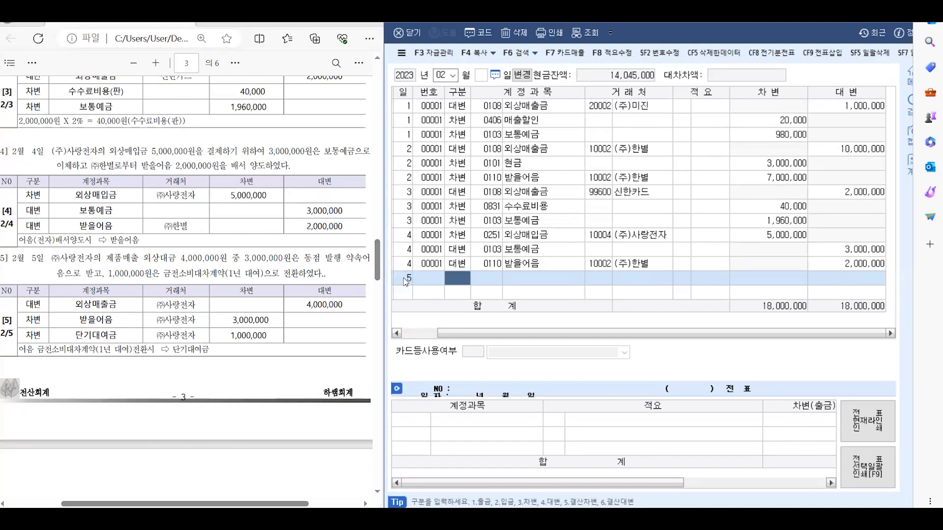
text(4)
key(Return)
text(외상)
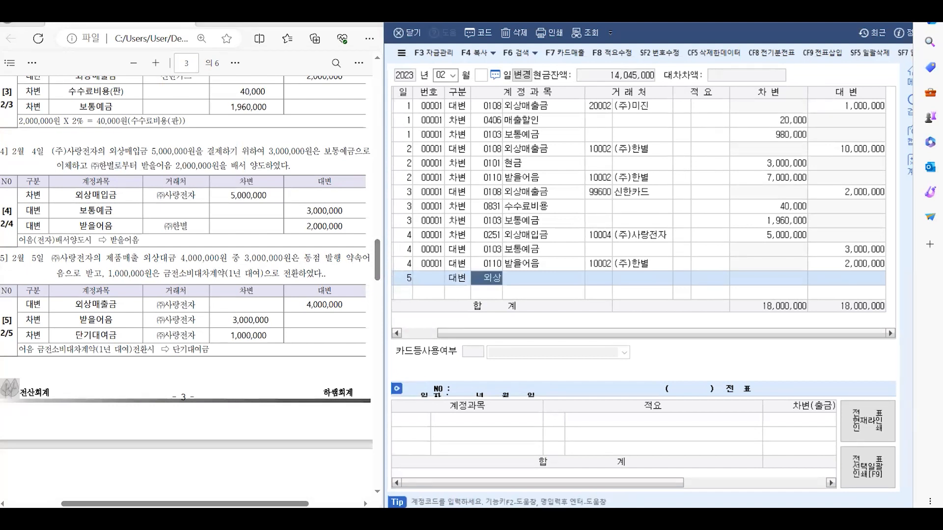
key(Return)
key(Return)
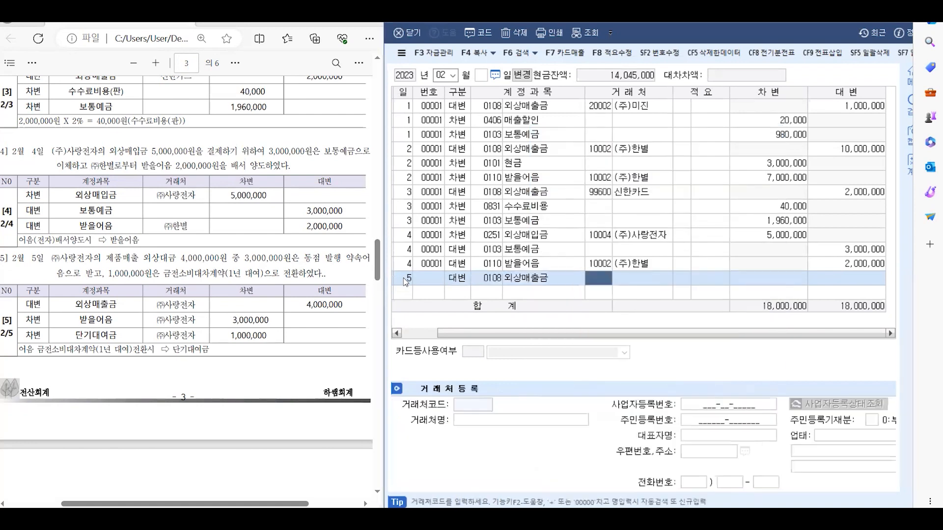
Set the day 5 외상매출금 line's trading partner to (주)사랑전자 and its credit amount to 4,000,000.
text(ㅅ사랑)
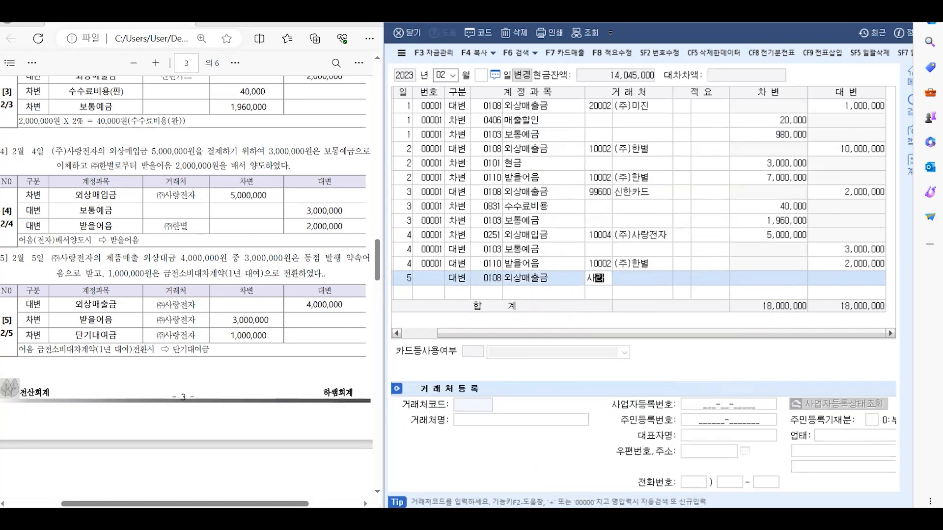
key(Return)
key(Return)
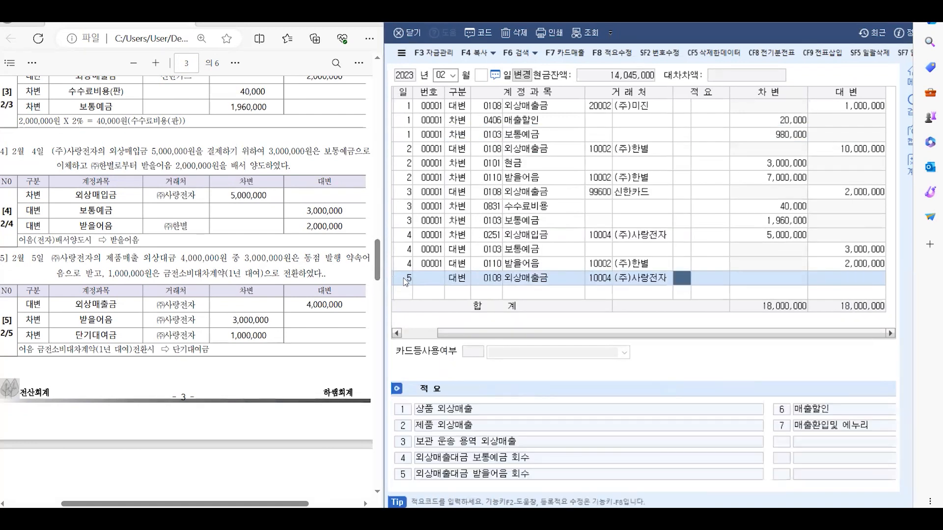
key(Return)
text(4000000)
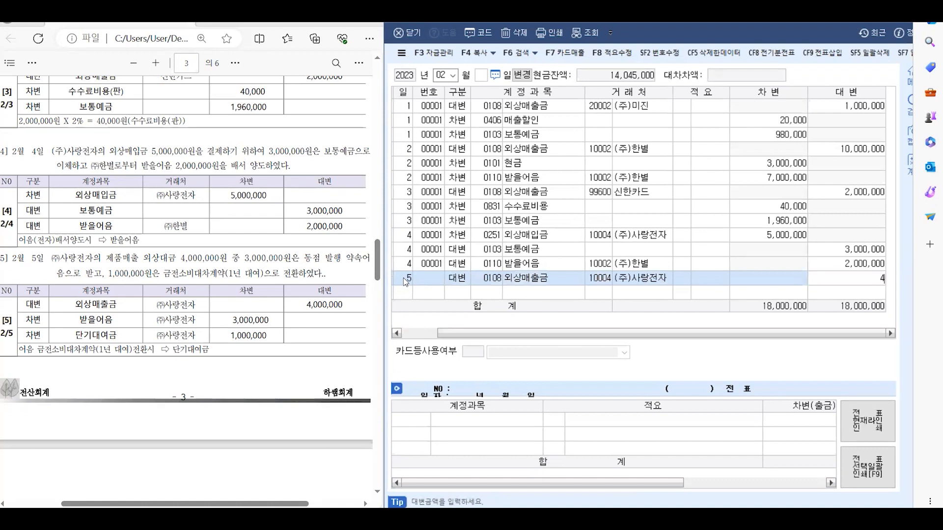
key(Return)
Start a day 5 debit (차변) line with account 0110 받을어음.
text(5)
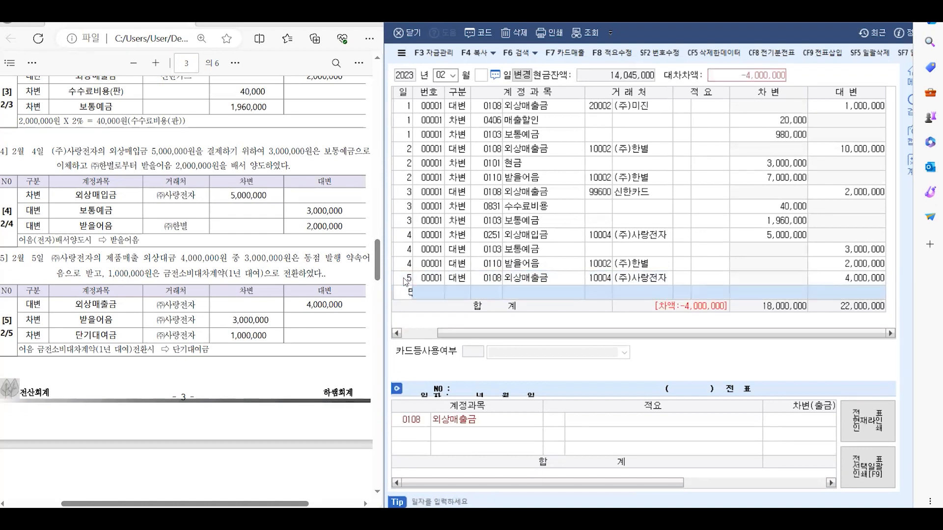
key(Return)
text(3)
key(Return)
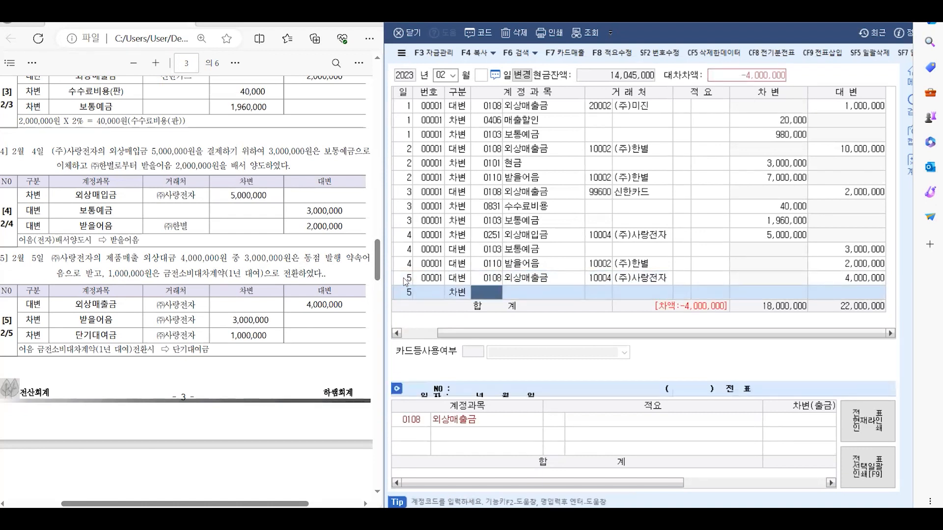
text(받을)
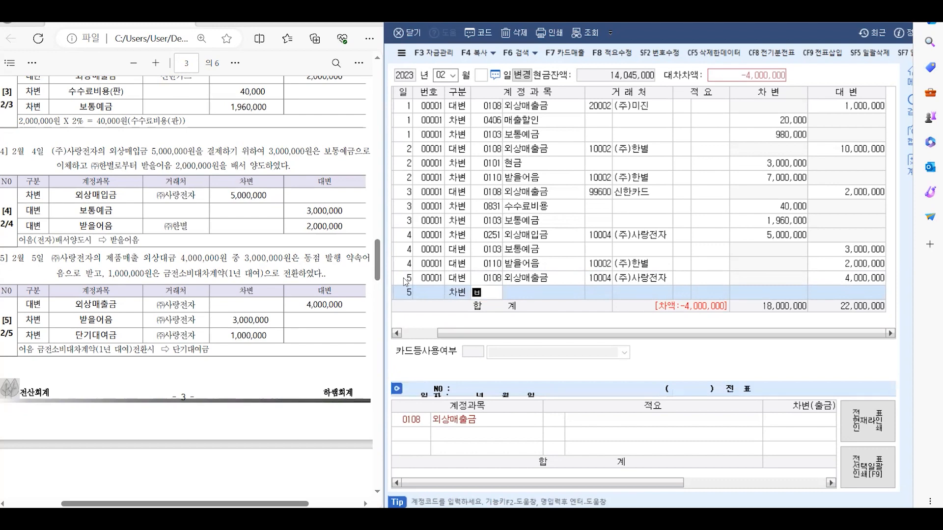
key(Return)
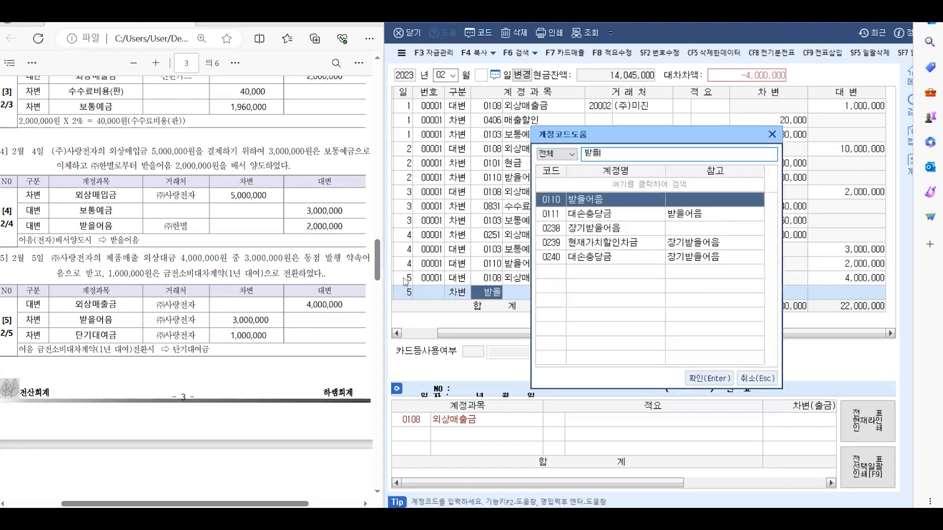
key(Return)
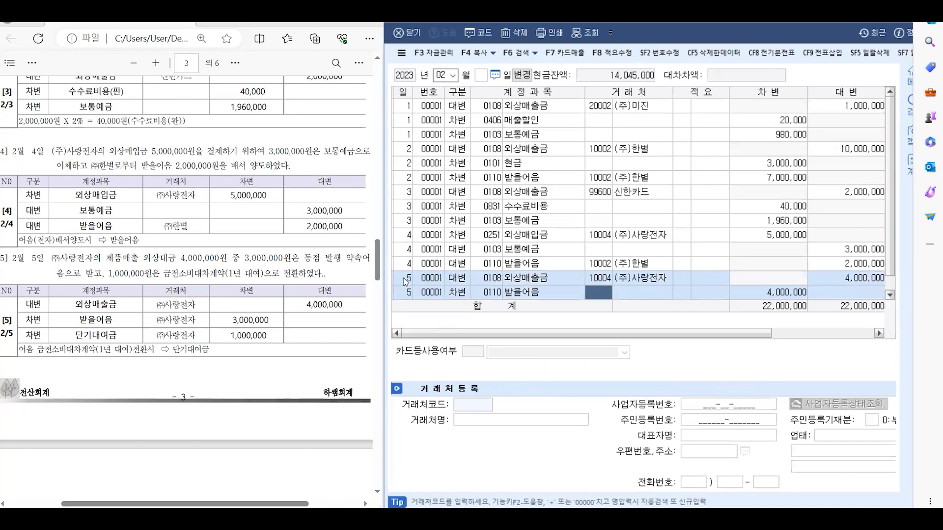
Set the day 5 받을어음 line's trading partner to (주)사랑전자 and its debit amount to 3,000,000.
text(사랑)
key(Return)
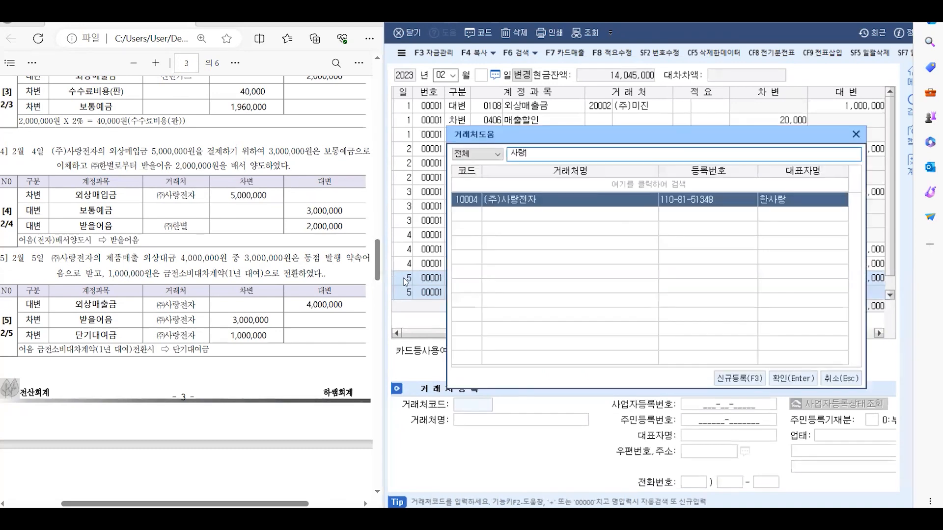
key(Return)
key(Return)
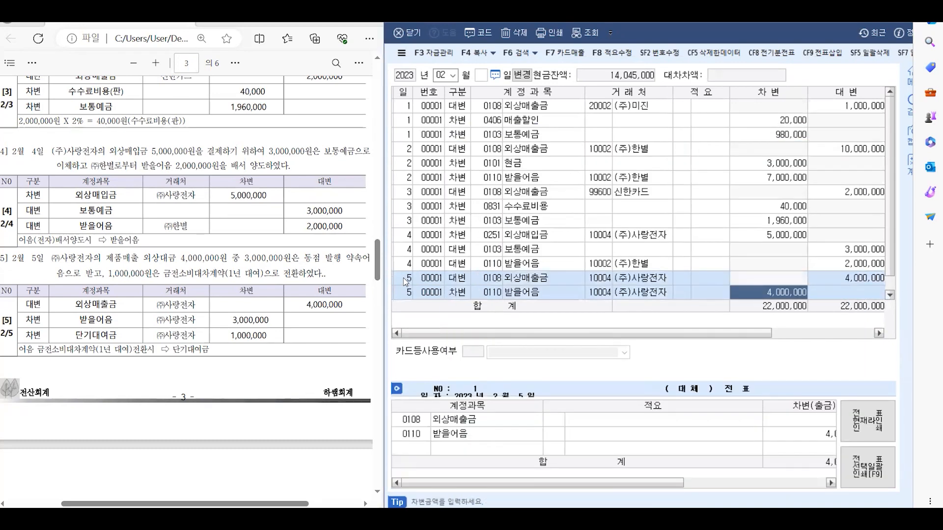
text(3000000)
key(Return)
key(Return)
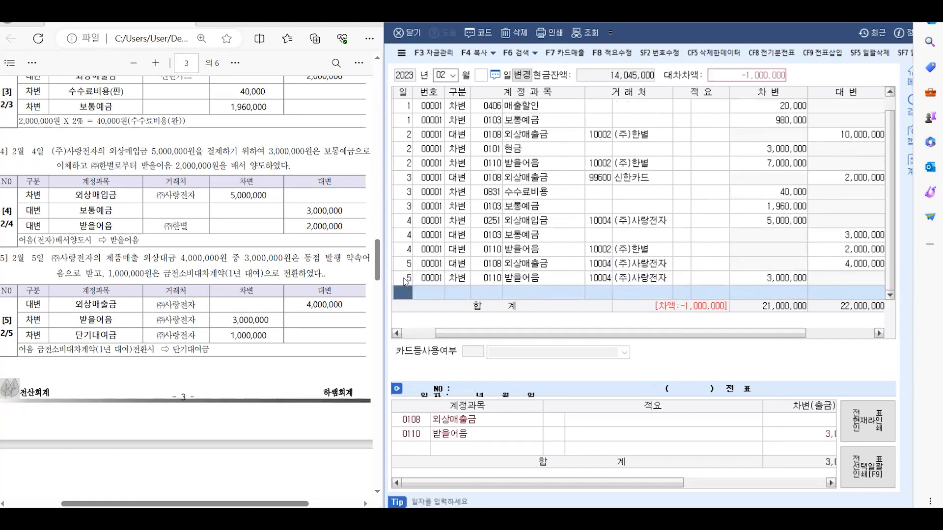
Start another day 5 debit (차변) line with account 0114 단기대여금.
text(3)
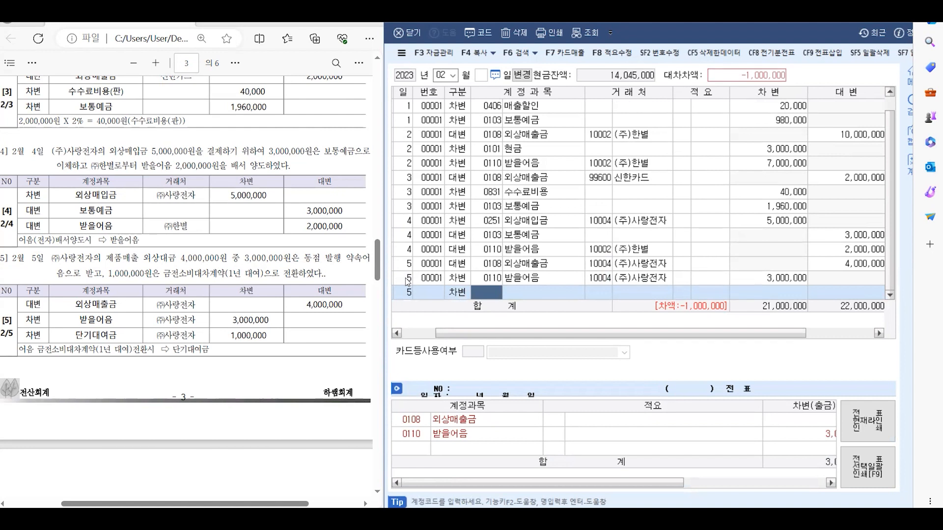
text(단기)
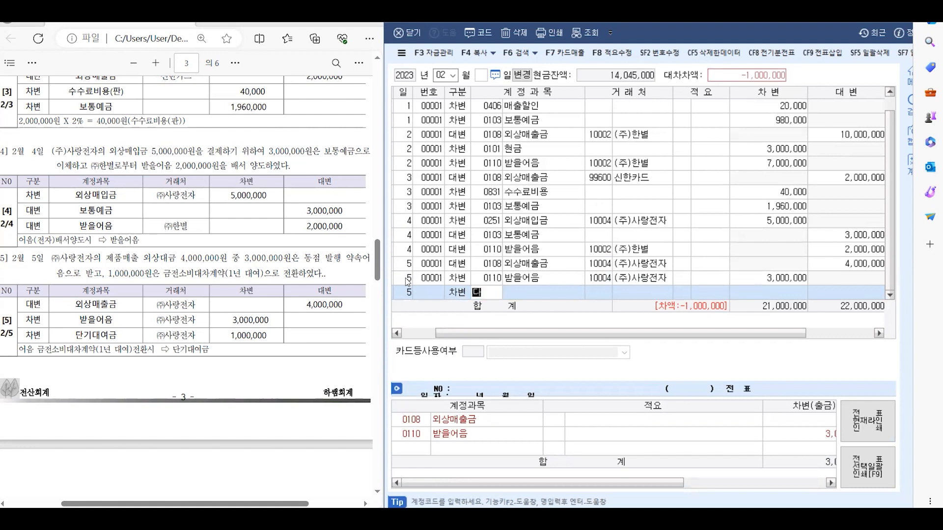
key(Return)
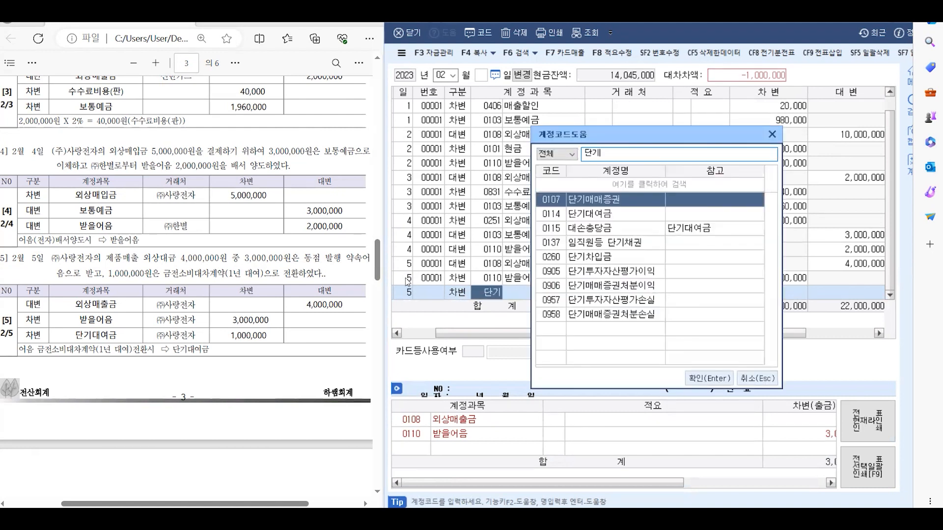
key(Down)
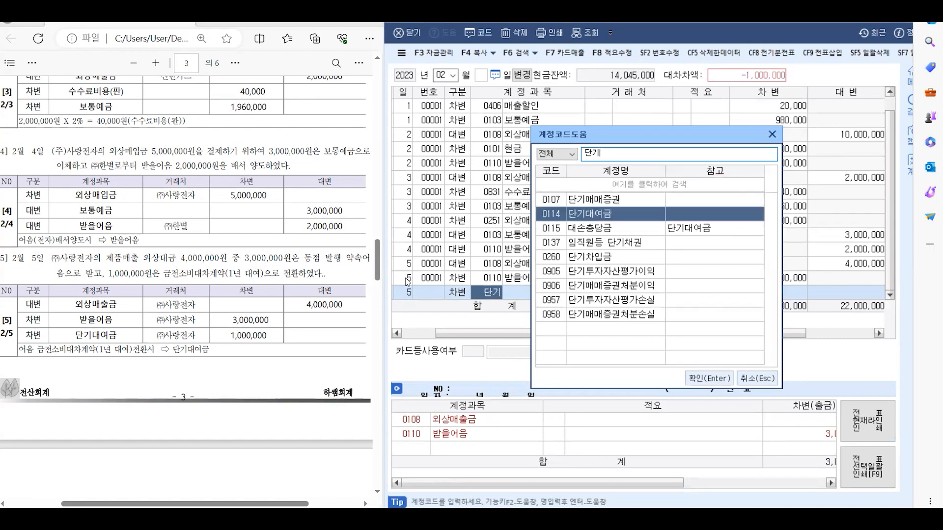
key(Return)
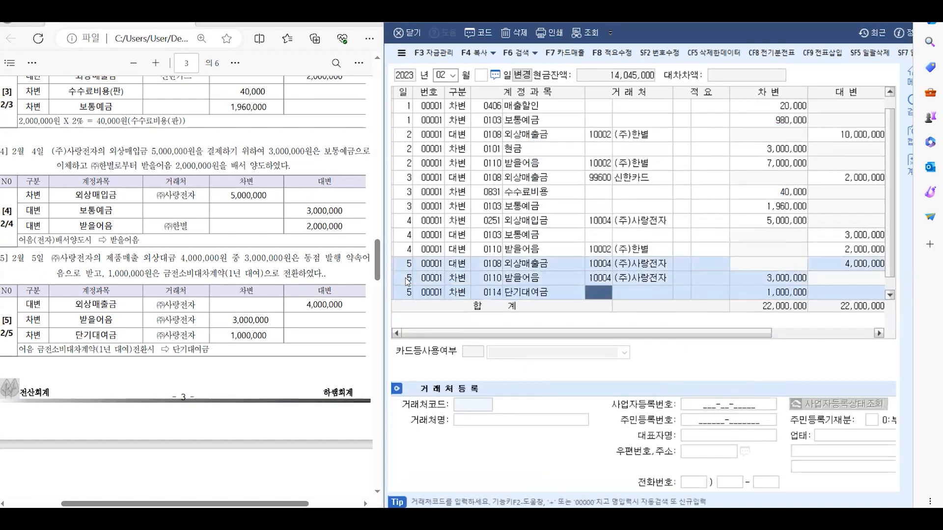
Set the 단기대여금 line's trading partner to (주)사랑전자 and accept the debit amount of 1,000,000.
text(사랑)
key(Return)
key(Return)
key(Return)
key(Return)
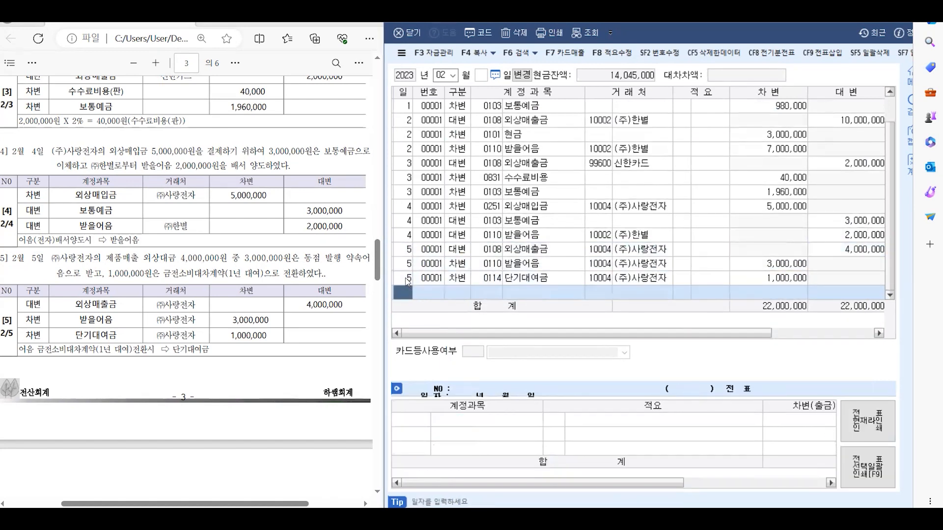
Start a day 6 credit (대변) line for transaction [6] of the PDF workbook.
scroll(137, 301, down, 5)
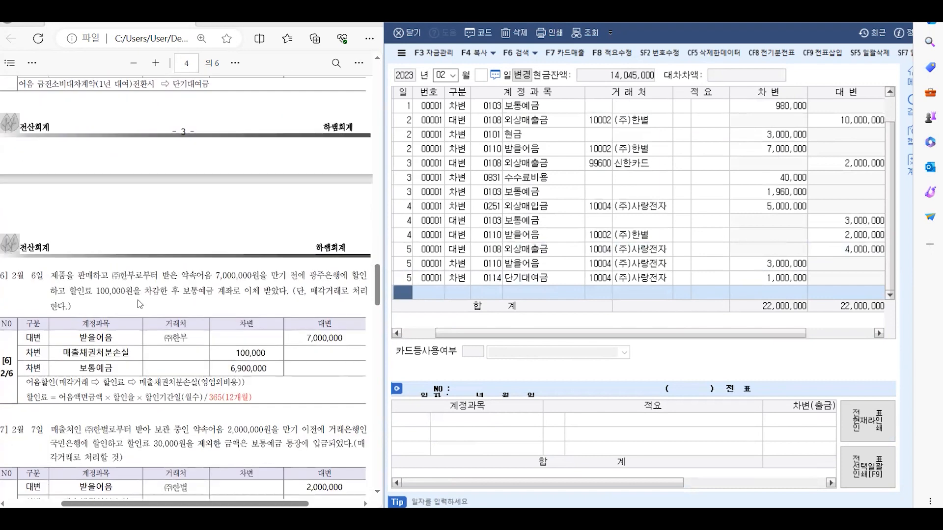
scroll(137, 299, down, 2)
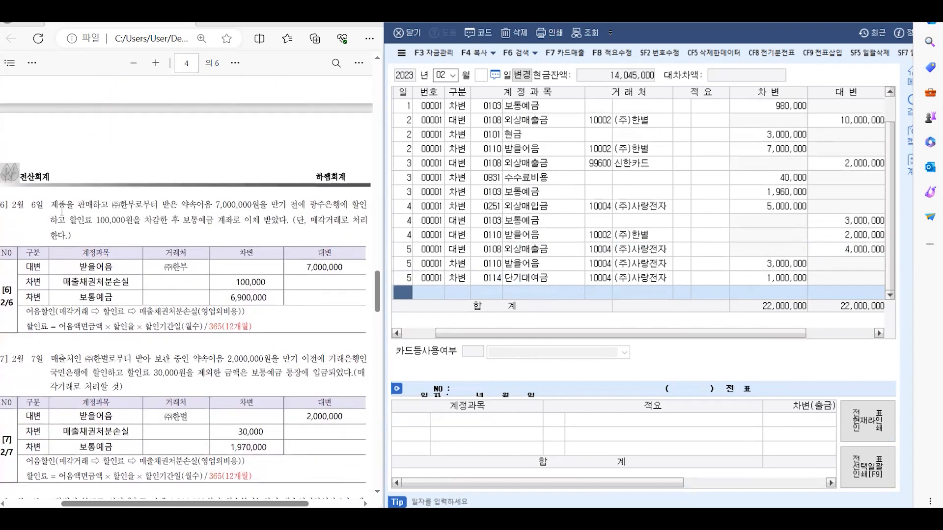
scroll(86, 211, down, 2)
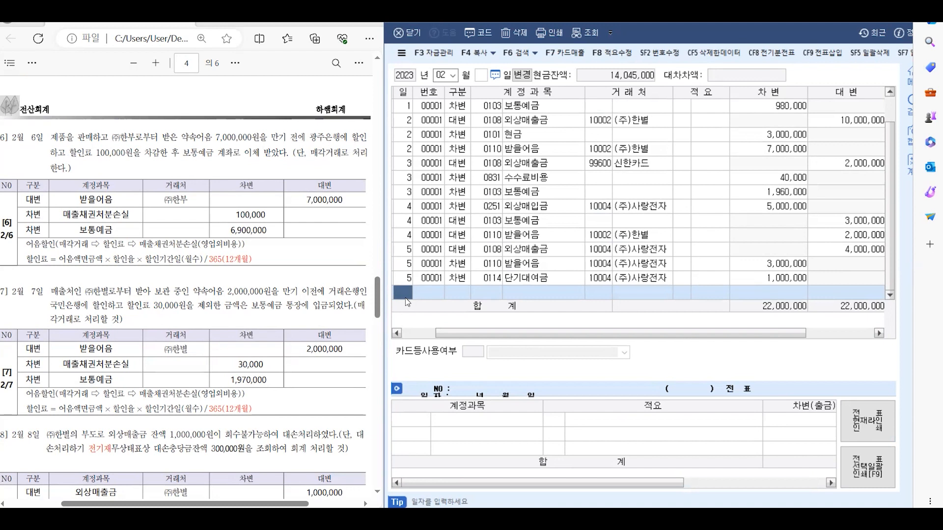
text(6)
key(Return)
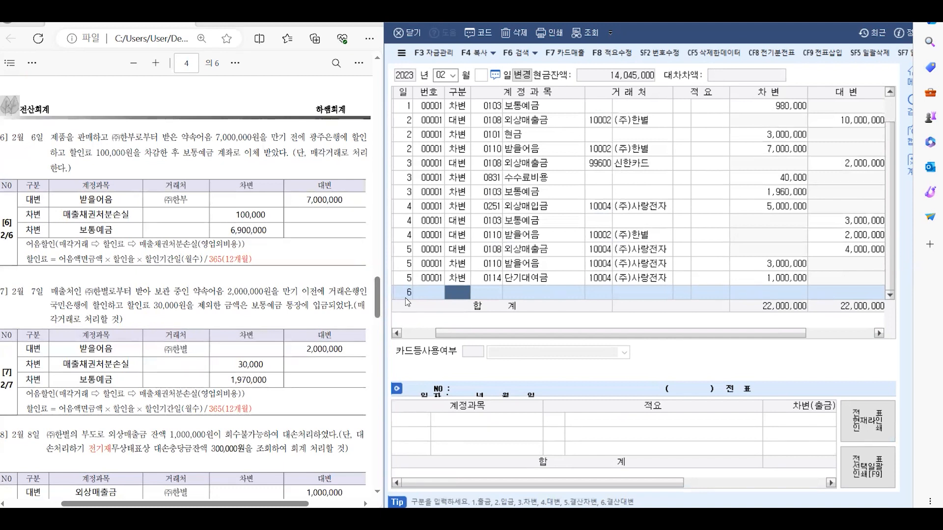
text(4)
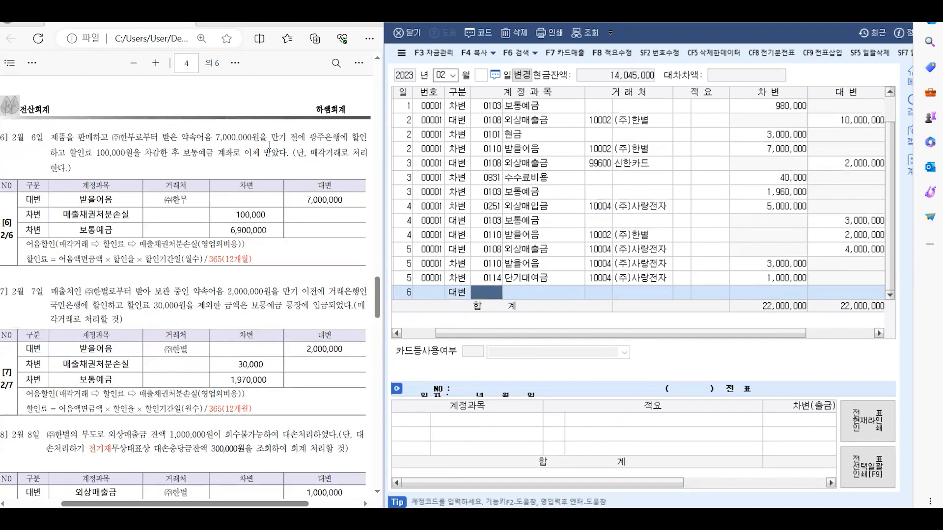
Select the promissory note and discount wording in transaction [6], and set the day 6 credit line's account to 0110 받을어음.
drag(162, 138, 267, 138)
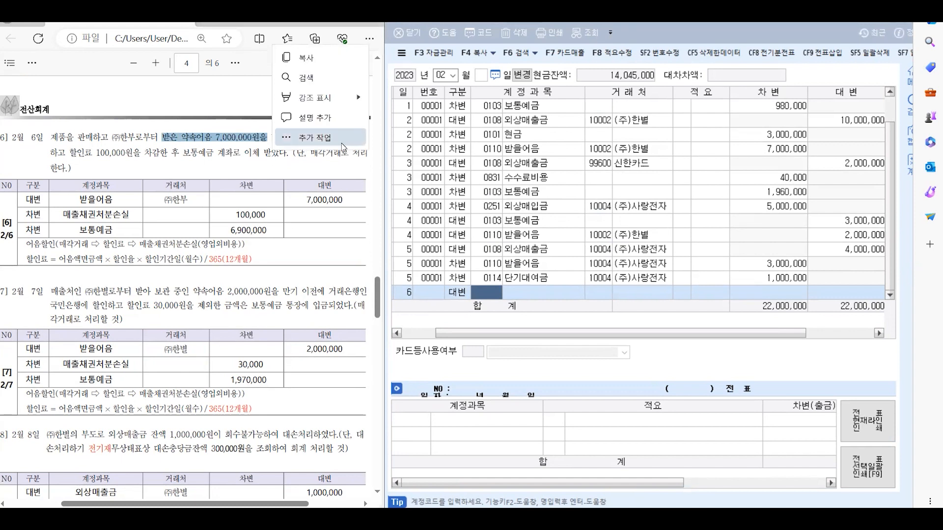
click(371, 139)
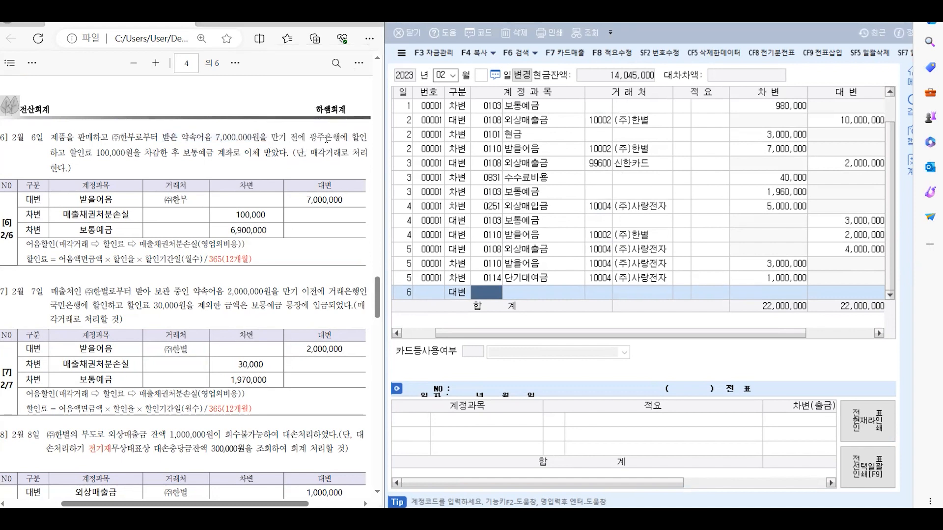
drag(350, 138, 370, 138)
click(491, 294)
text(받)
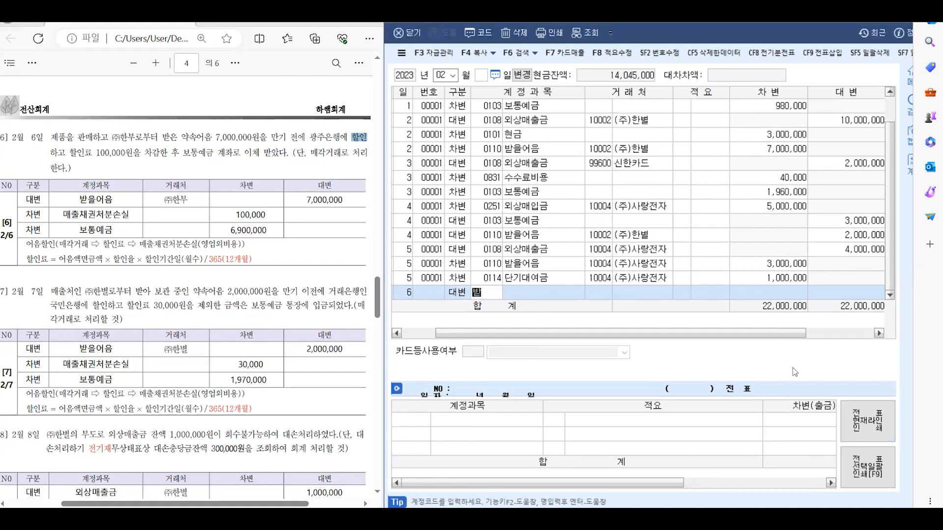
text(을)
key(Return)
key(Return)
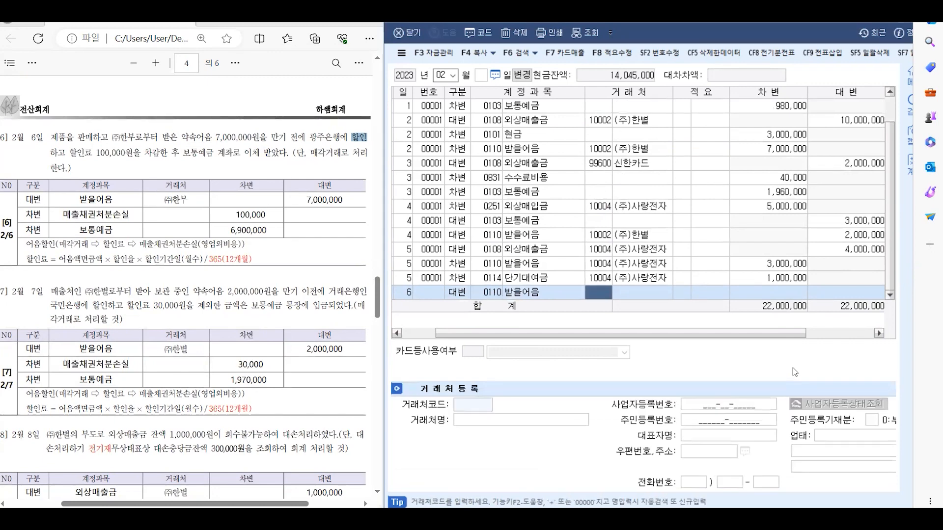
Set the day 6 받을어음 line's trading partner to (주)한부 and its credit amount to 7,000,000.
text(한부)
key(Return)
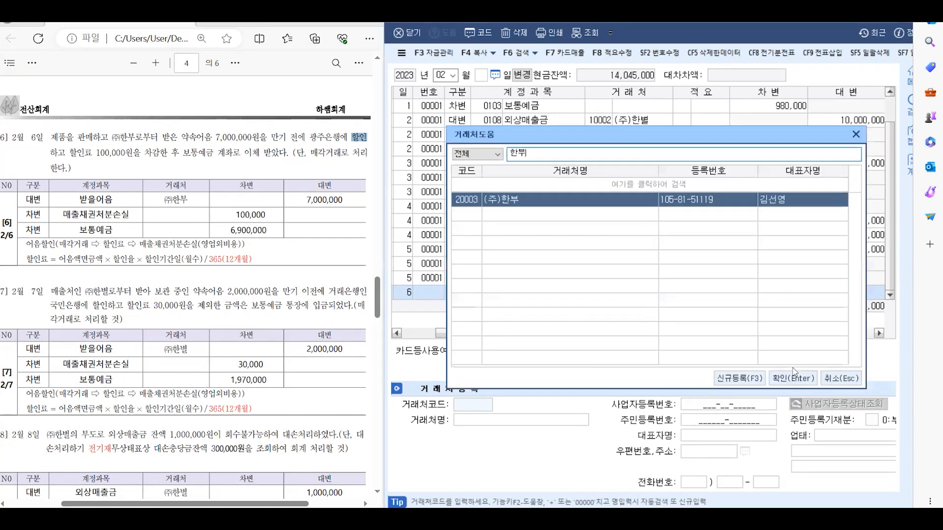
key(Return)
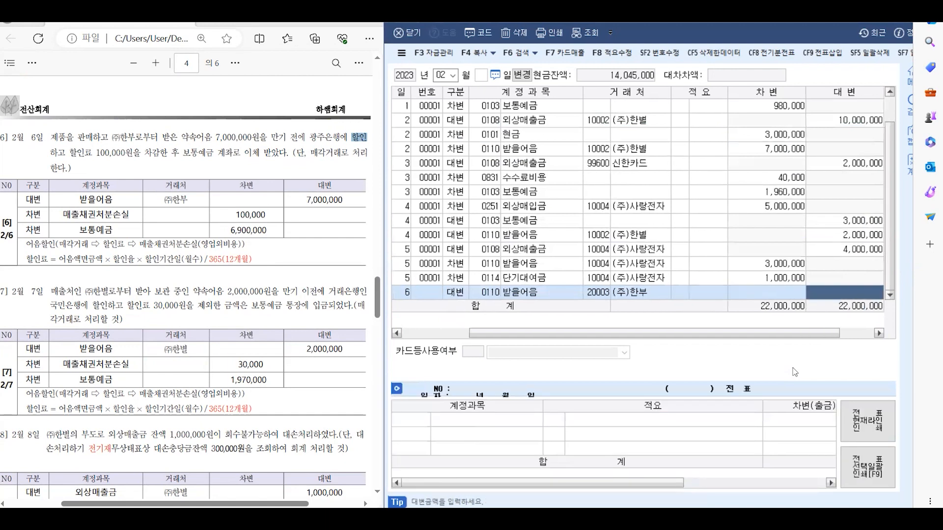
text(7000000)
key(Return)
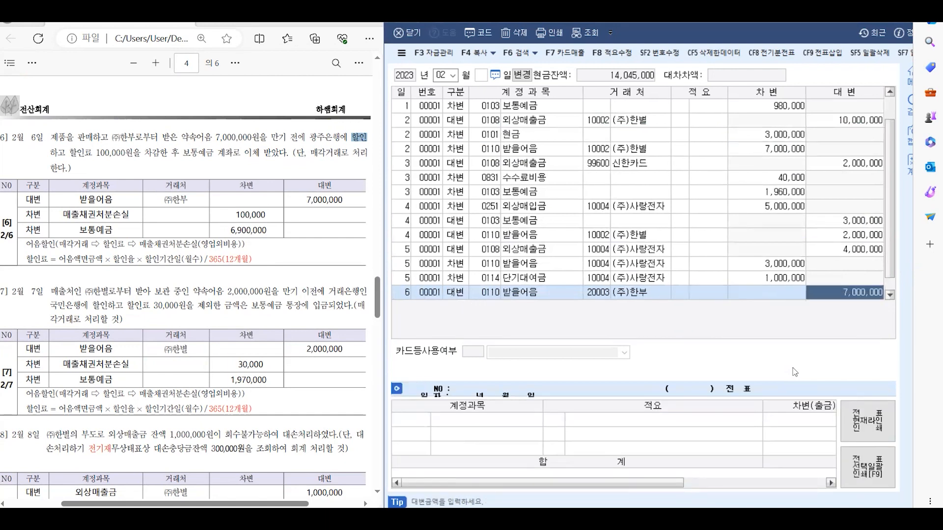
Start a day 6 debit (차변) line with account 0956 매출채권처분손실, found by searching the accounts for 매출.
text(6)
key(Return)
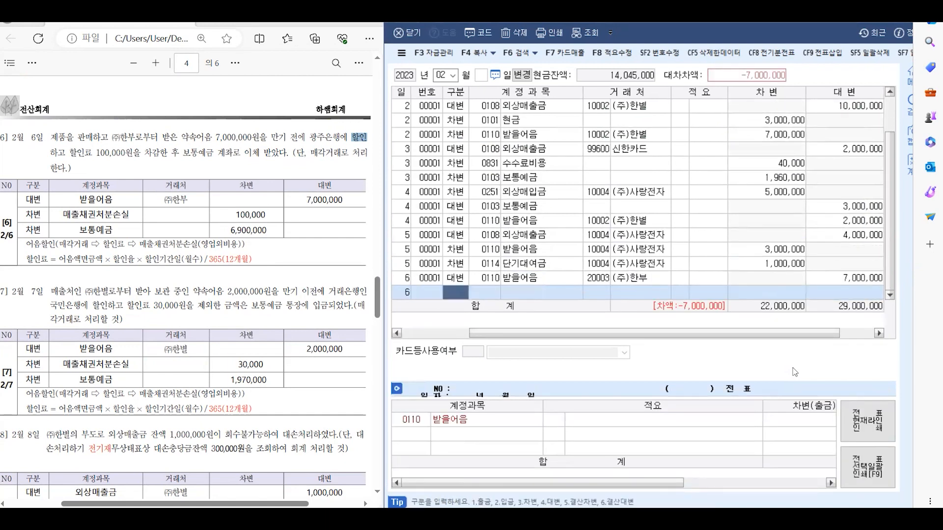
text(3)
key(Return)
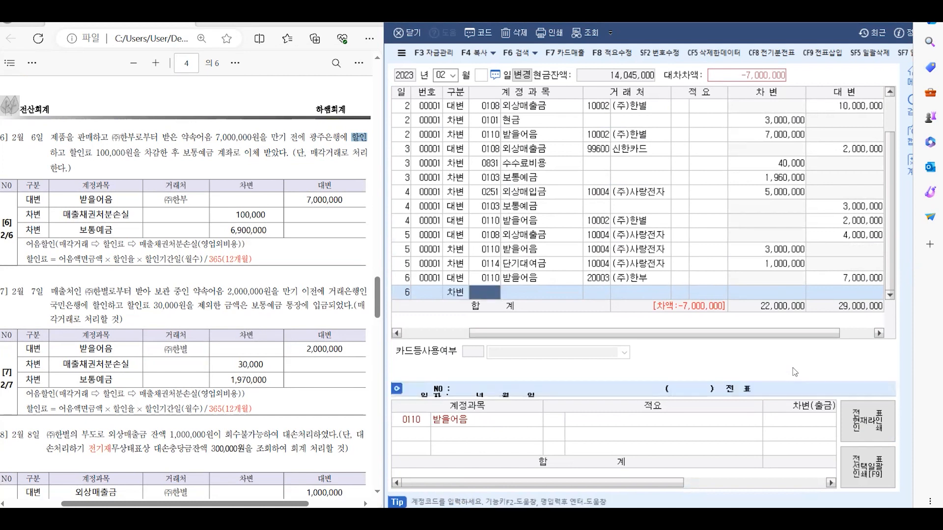
text(매출)
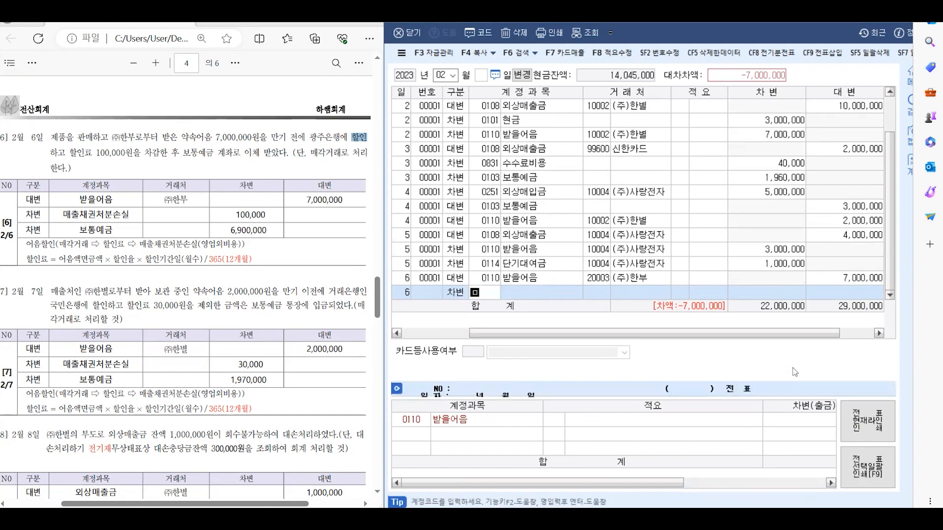
key(Return)
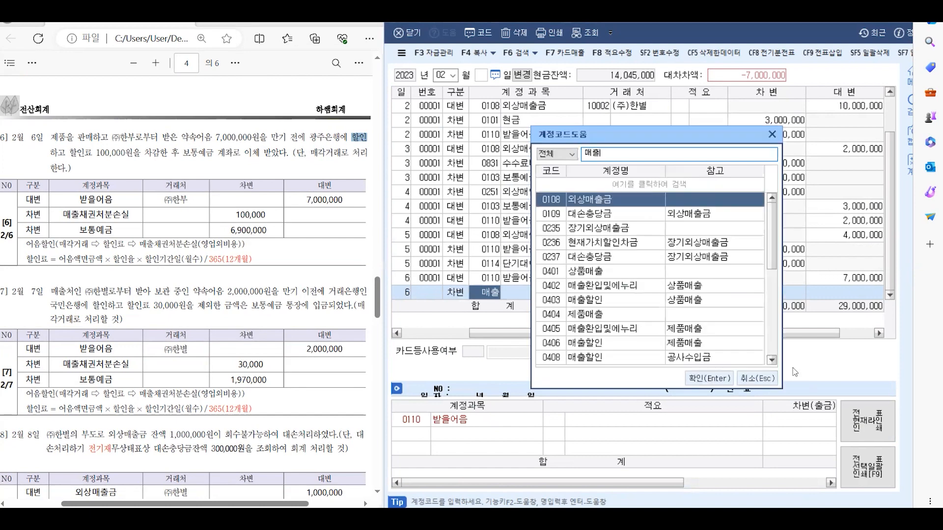
key(Down)
key(Down)
key(Down)
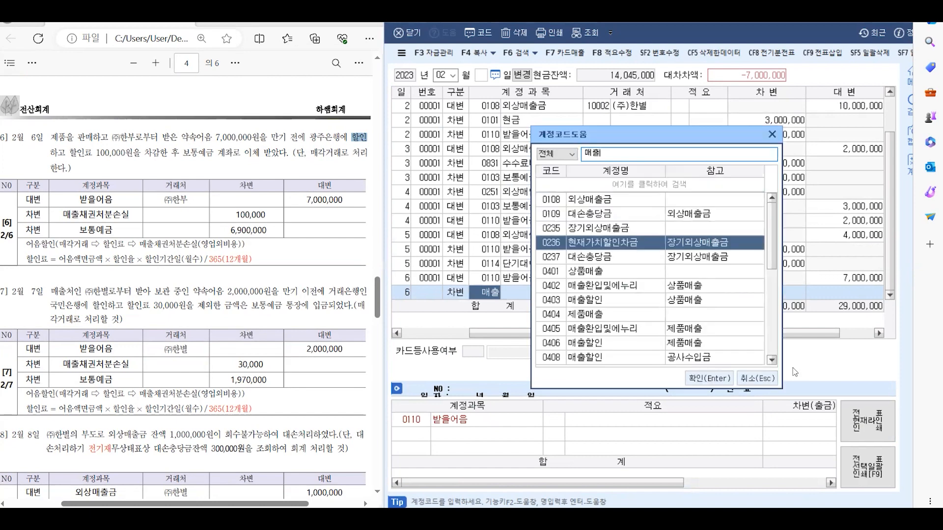
key(Down)
key(Down)
key(Down)
key(Down)
key(Down)
key(Down)
key(Down)
key(Down)
key(Down)
key(Down)
key(Down)
key(Down)
key(Down)
key(Down)
key(Down)
key(Down)
key(Down)
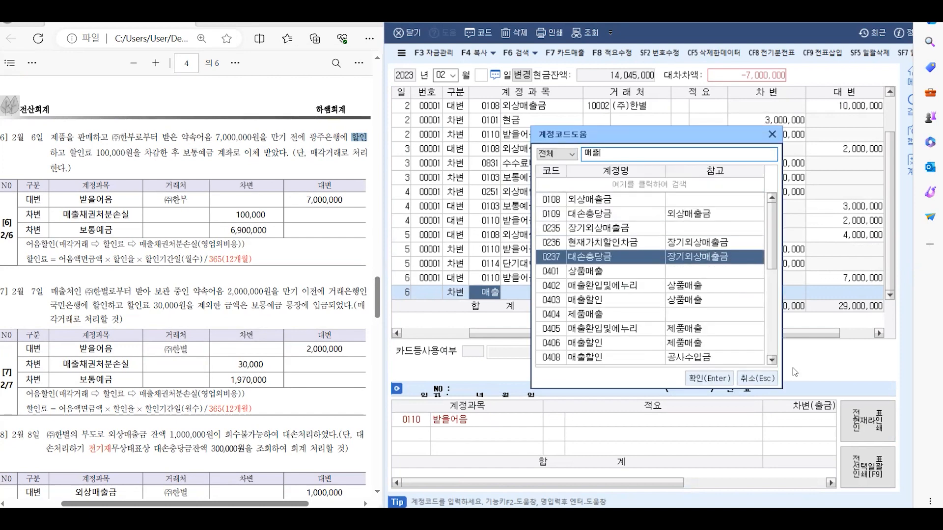
key(Down)
key(Down)
key(Down)
key(Down)
key(Down)
key(Down)
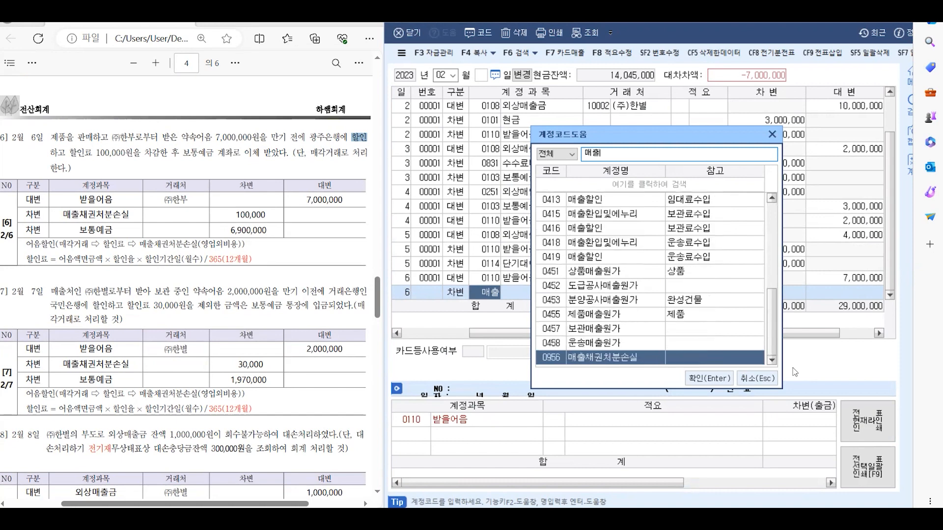
key(Return)
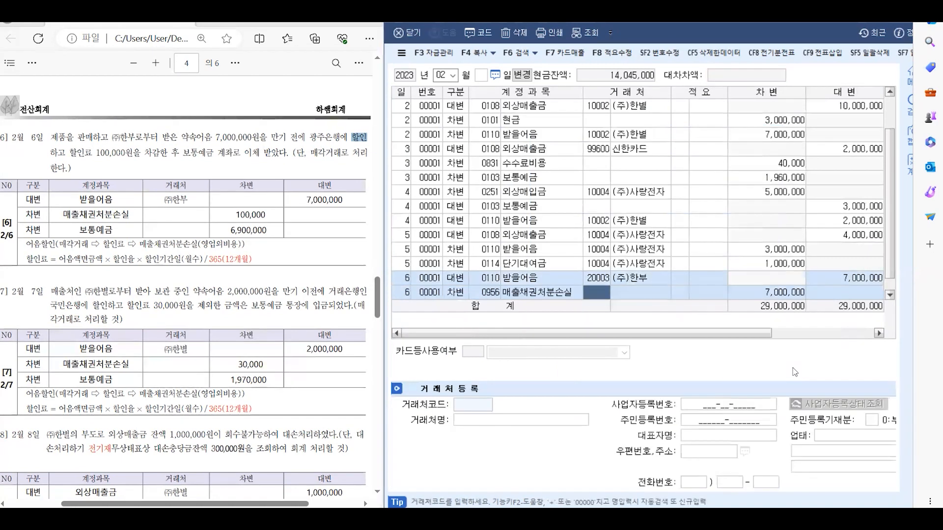
Leave the 매출채권처분손실 line's trading partner blank and set its debit amount to 100,000.
key(Return)
key(Return)
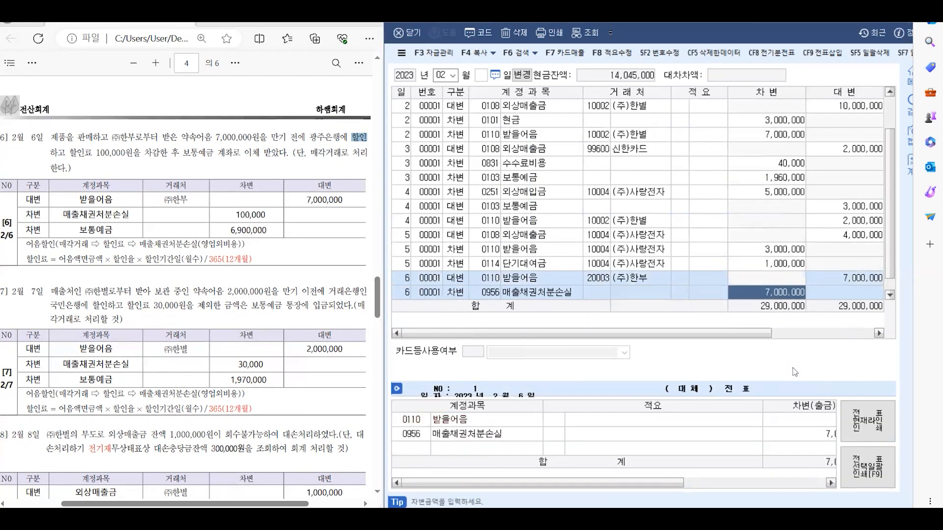
text(100000)
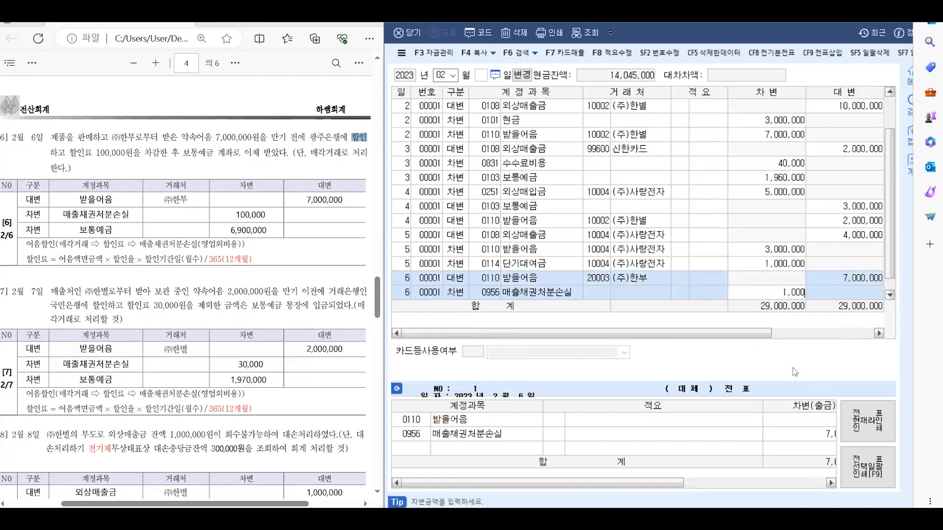
key(Return)
Add a day 6 debit (차변) line with account 0103 보통예금, no trading partner and the suggested amount of 6,900,000.
text(6)
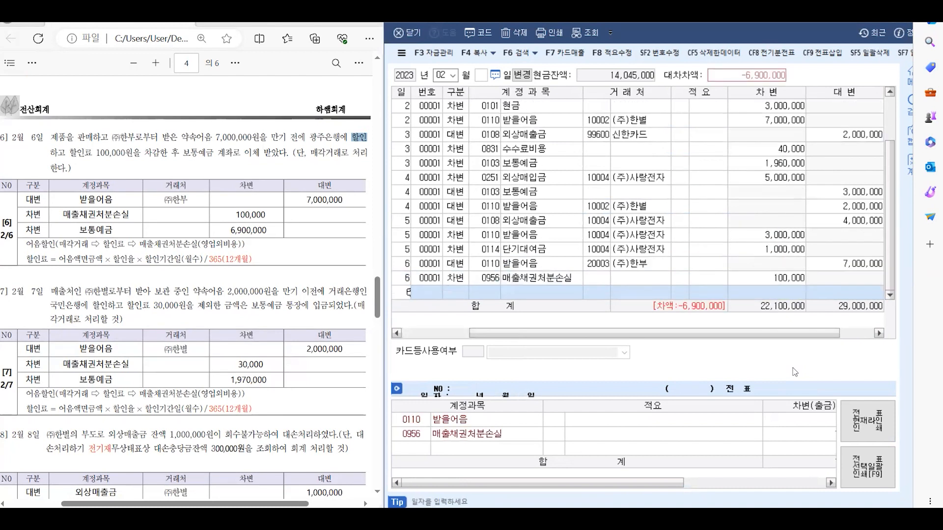
key(Return)
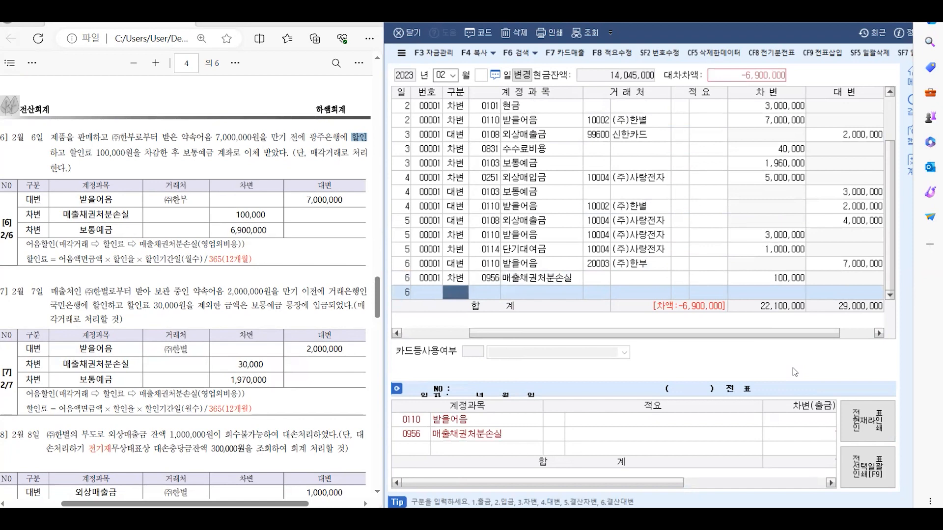
text(3)
key(Return)
text(103)
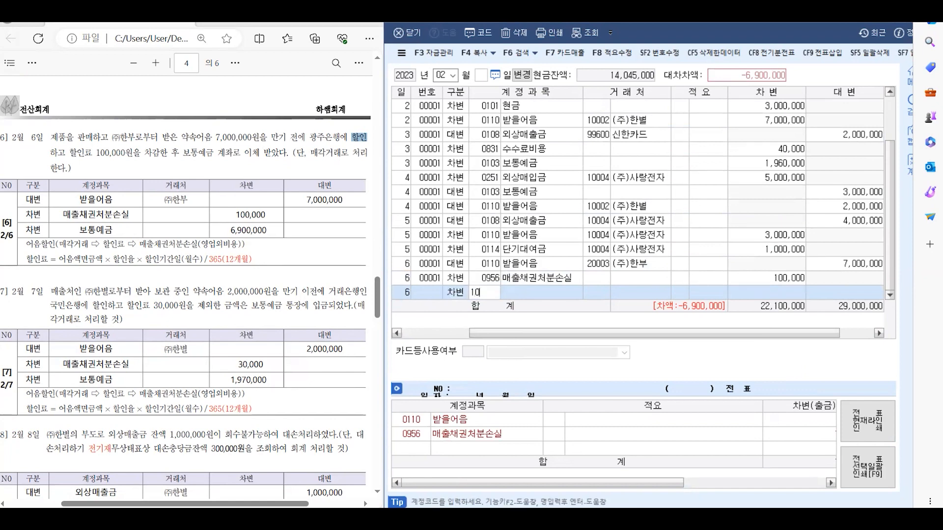
key(Return)
key(Return)
key(Return)
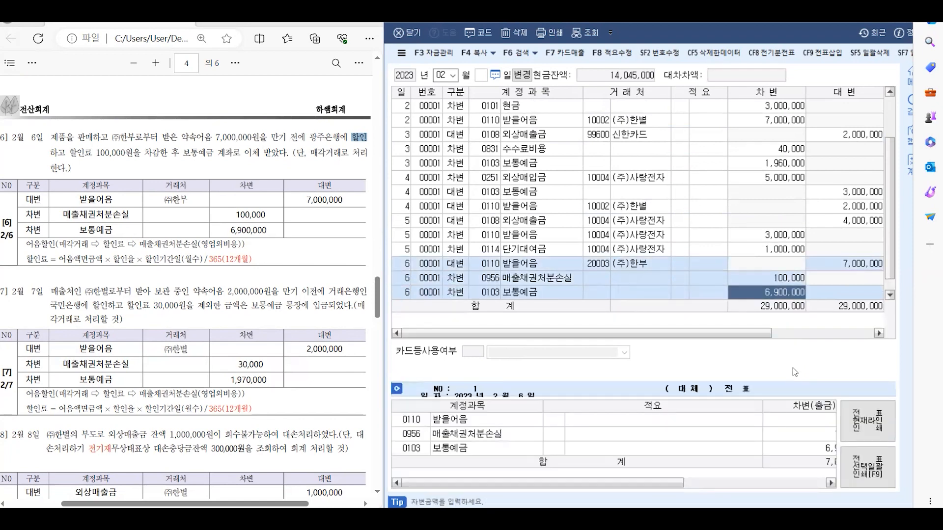
key(Return)
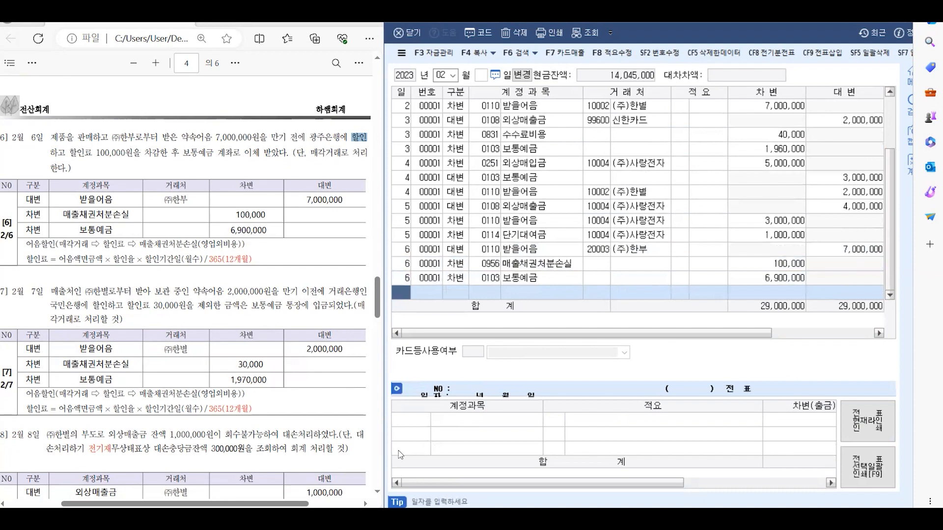
Examine the February 7 transaction's discount fee and 매각거래 instruction in the PDF, and return to the date of the empty voucher line.
scroll(153, 290, down, 3)
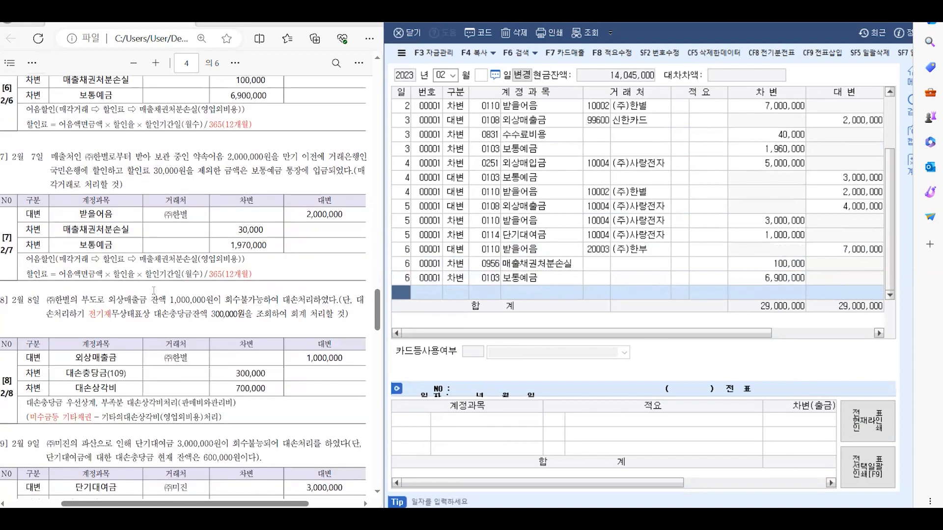
scroll(154, 290, down, 2)
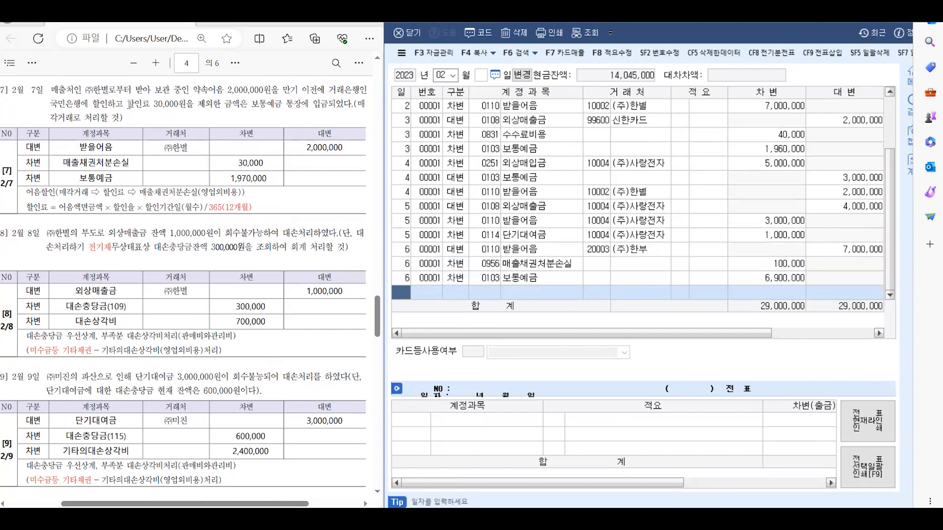
click(166, 105)
drag(126, 104, 187, 105)
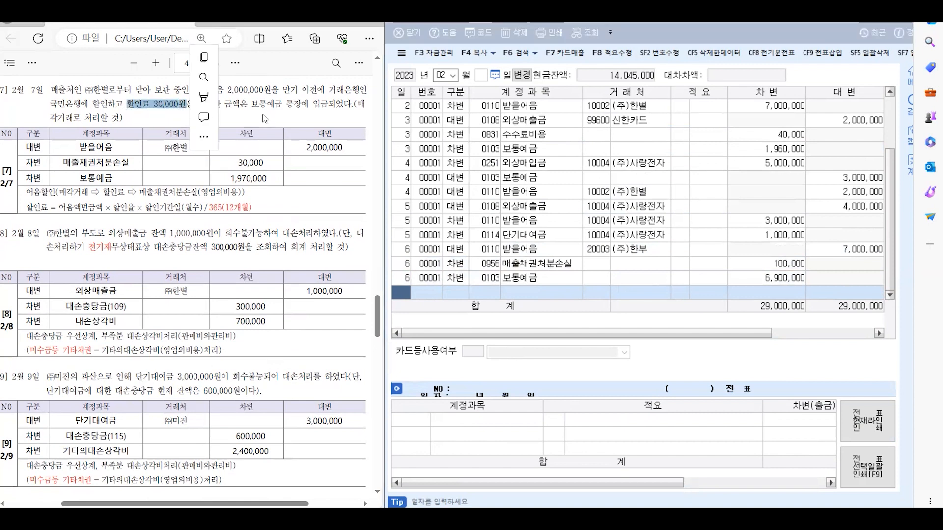
click(346, 108)
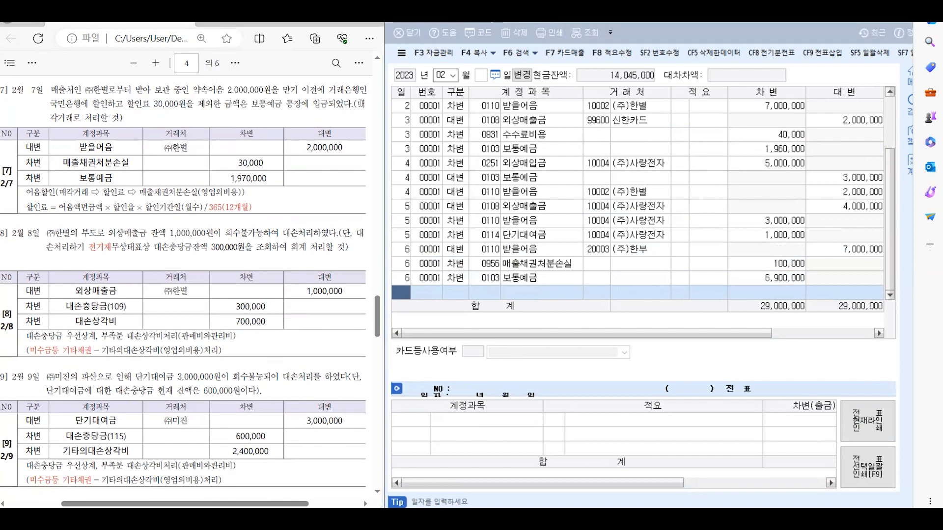
drag(50, 118, 101, 119)
click(197, 117)
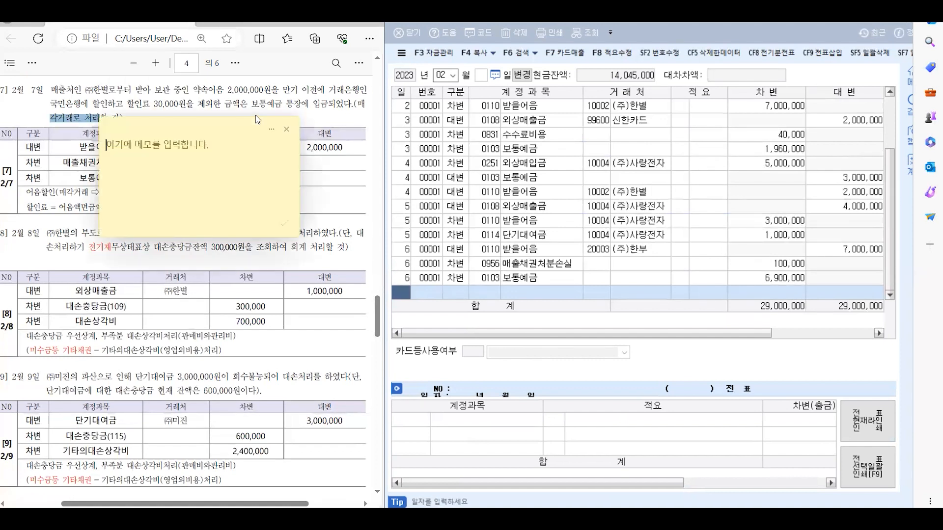
click(285, 130)
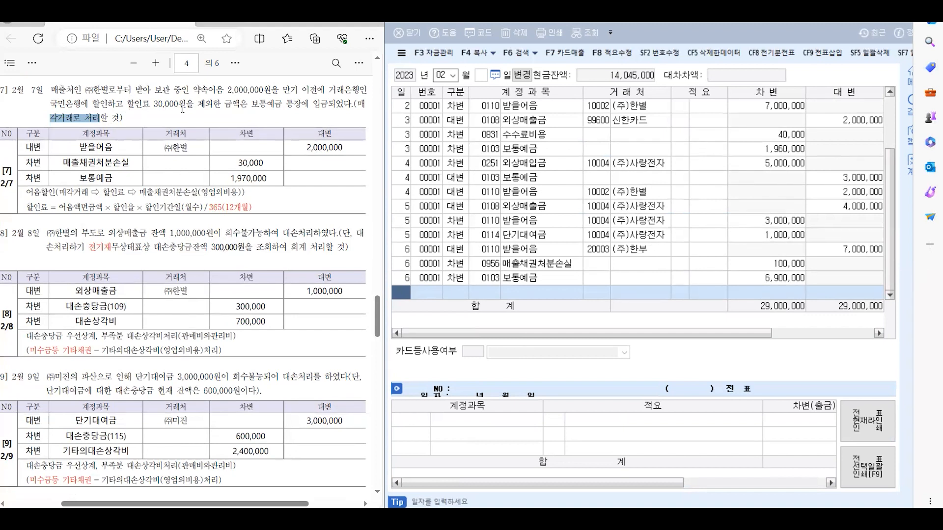
click(554, 355)
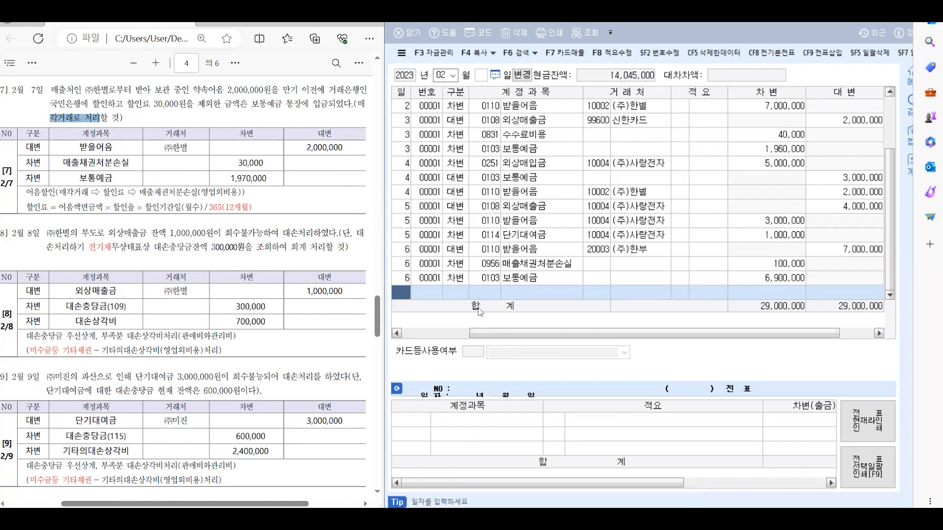
click(406, 295)
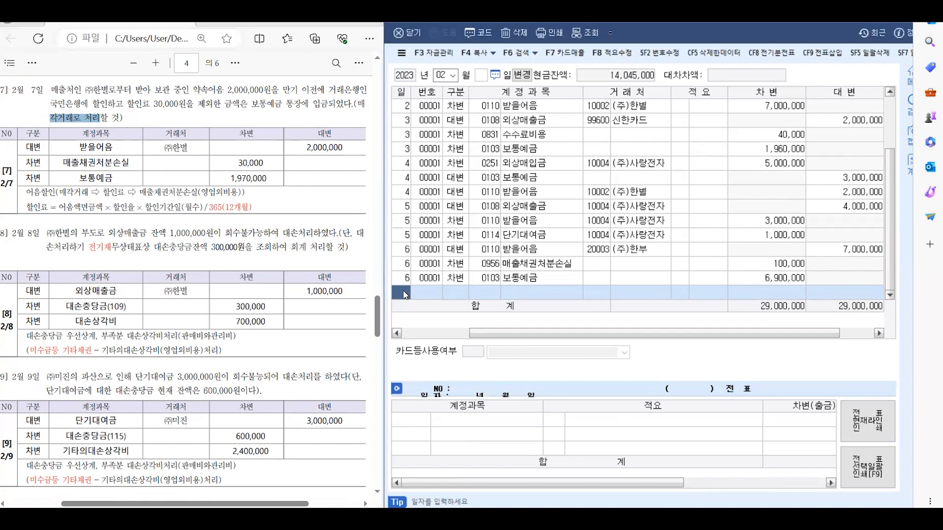
Start a day 7 credit (대변) line with account 0110 받을어음.
click(405, 293)
text(7)
key(Return)
text(4)
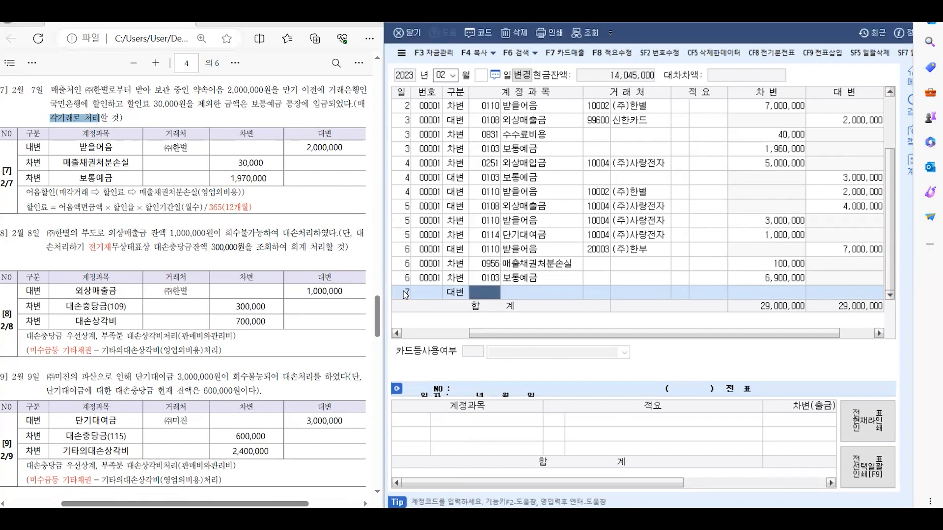
text(받)
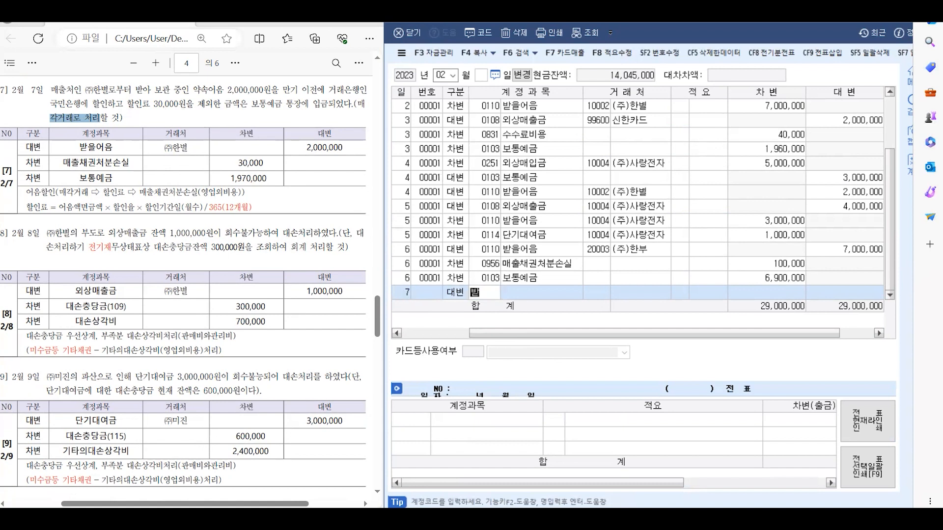
text(을)
key(Return)
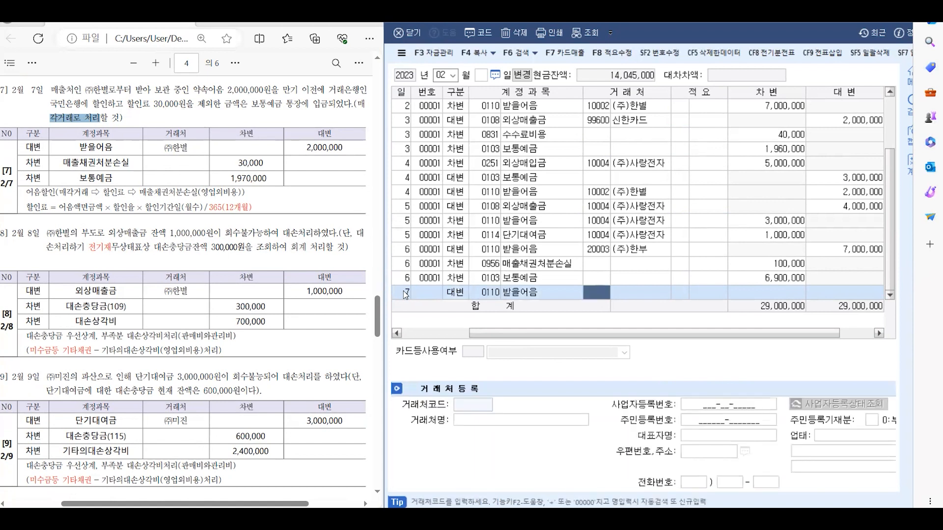
Set the day 7 받을어음 line's trading partner to 10002 (주)한별 and its credit amount to 2,000,000.
text(한별)
key(Return)
key(Return)
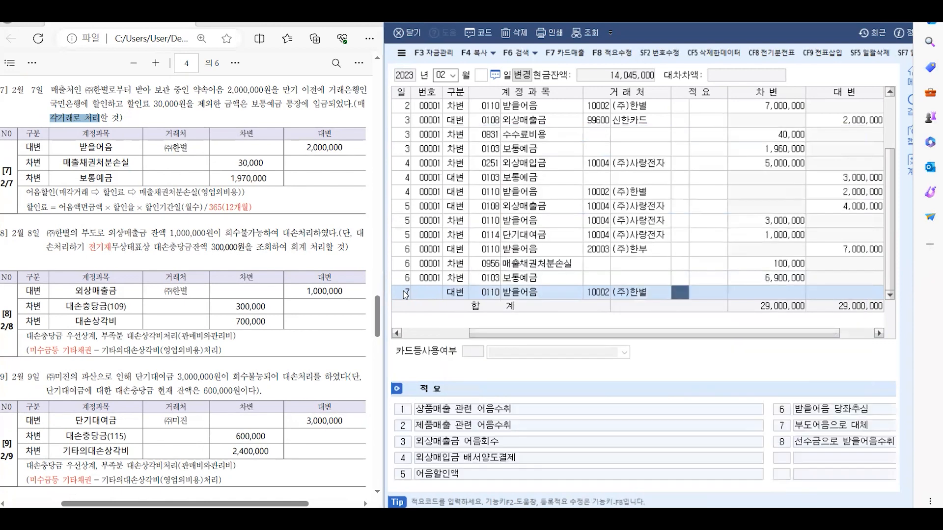
key(Return)
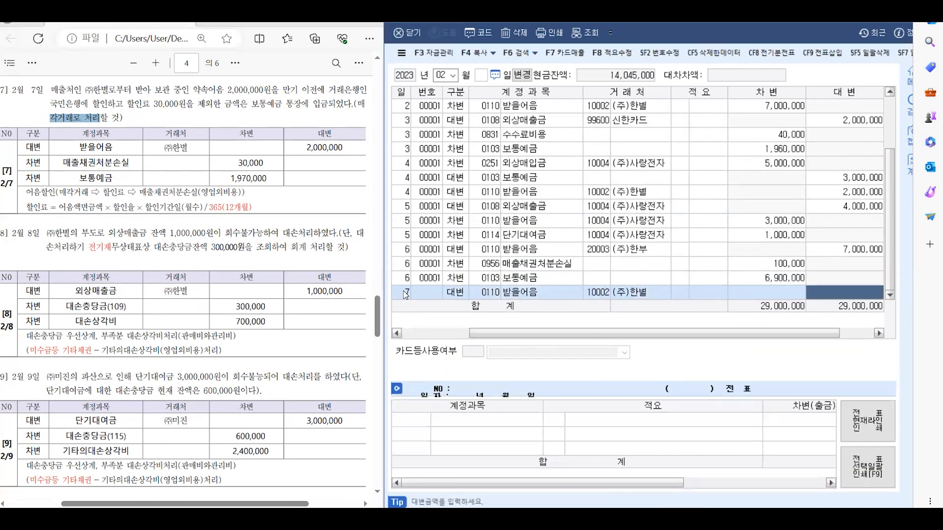
text(2000000)
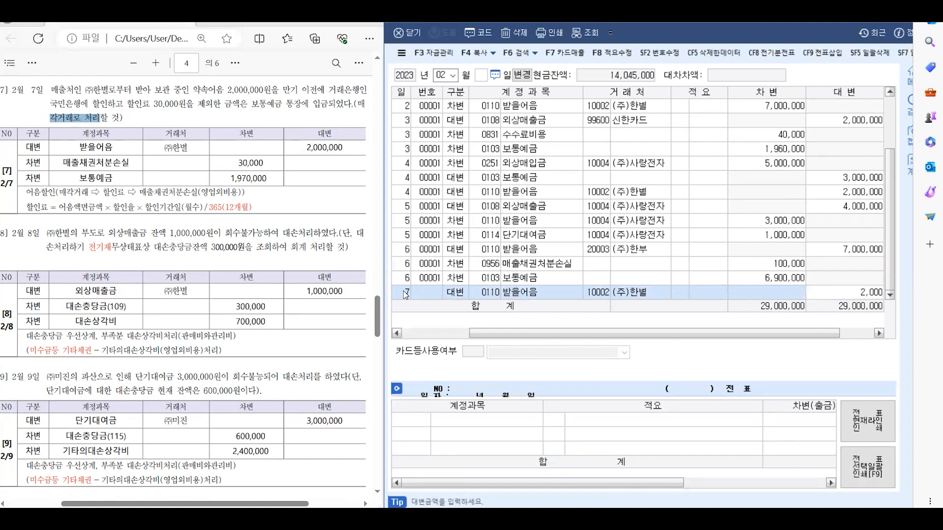
key(Return)
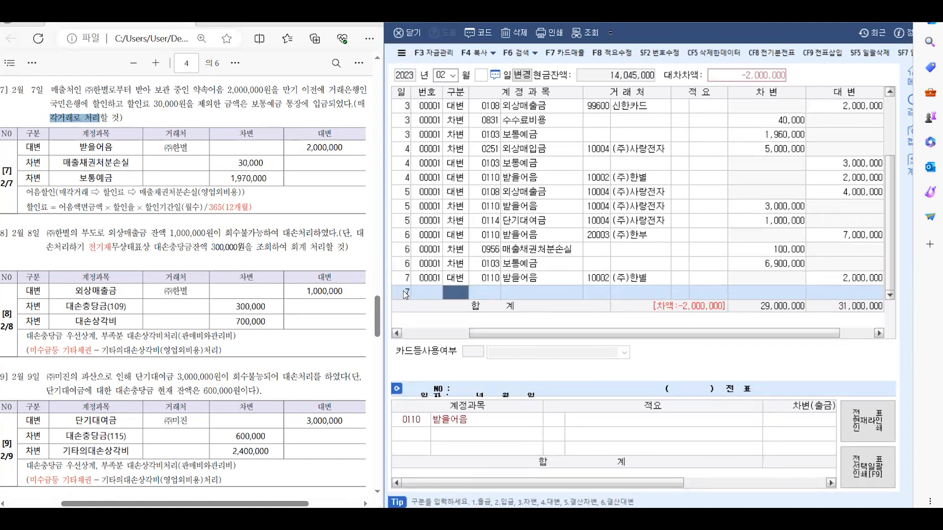
Add a day 7 debit (차변) line with account 0956 매출채권처분손실, found by searching the accounts for 매출.
text(3)
key(Return)
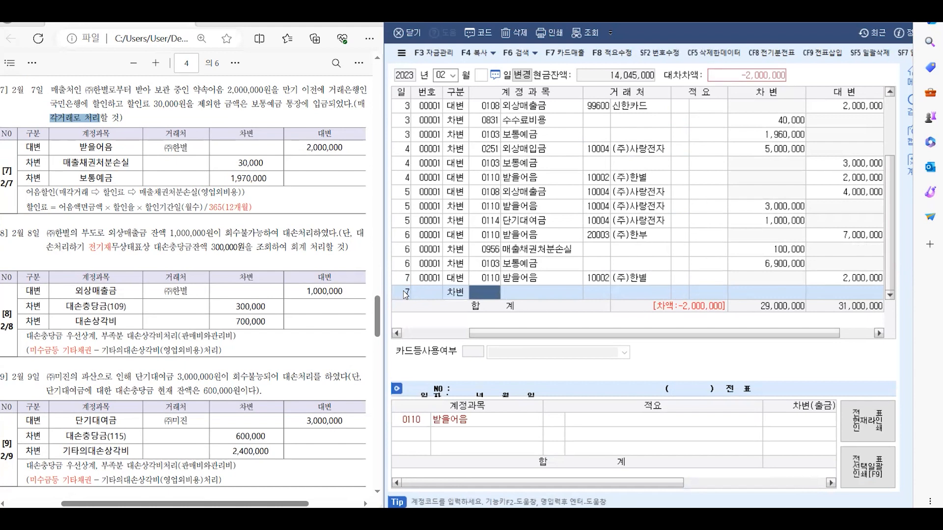
text(매출)
key(Return)
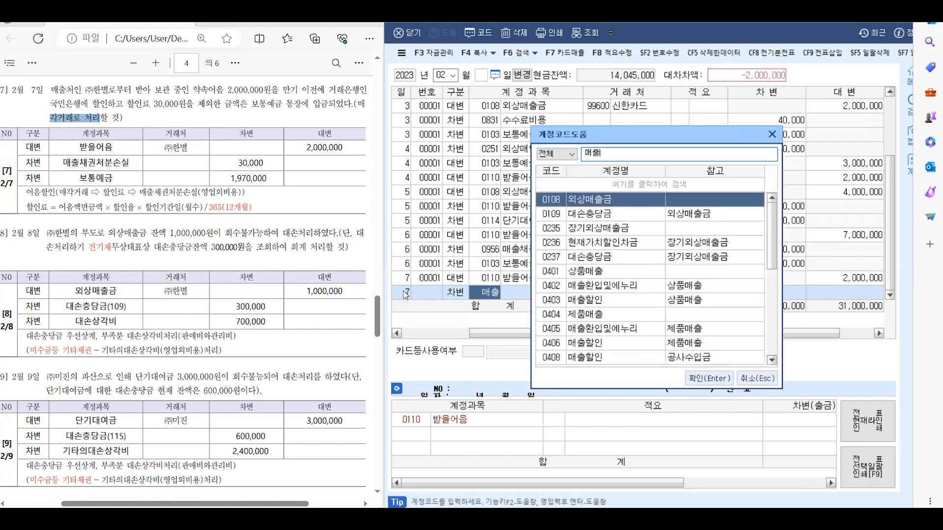
key(Down)
key(Down)
key(Down)
key(Down)
key(Down)
key(Down)
key(Down)
key(Down)
key(Down)
key(Down)
key(Down)
key(Down)
key(Down)
key(Down)
key(Down)
key(Down)
key(Down)
key(Down)
key(Down)
key(Down)
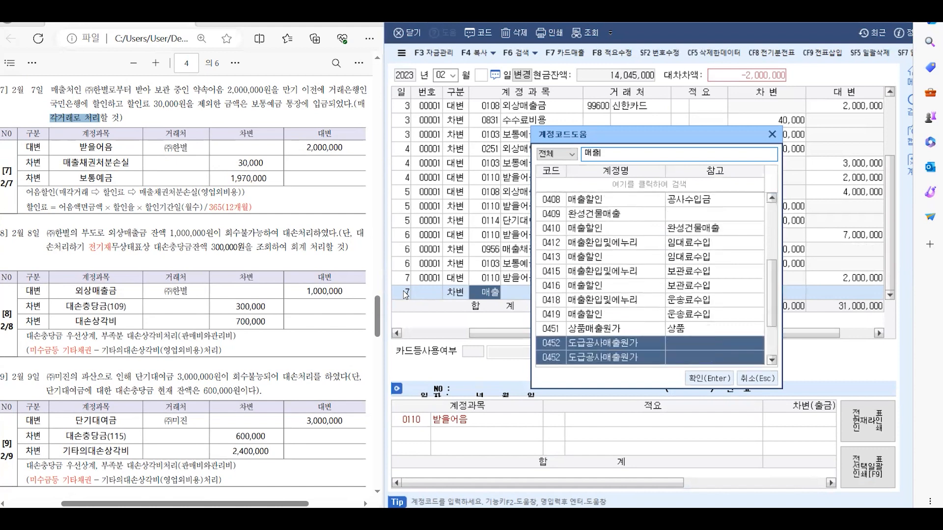
key(Return)
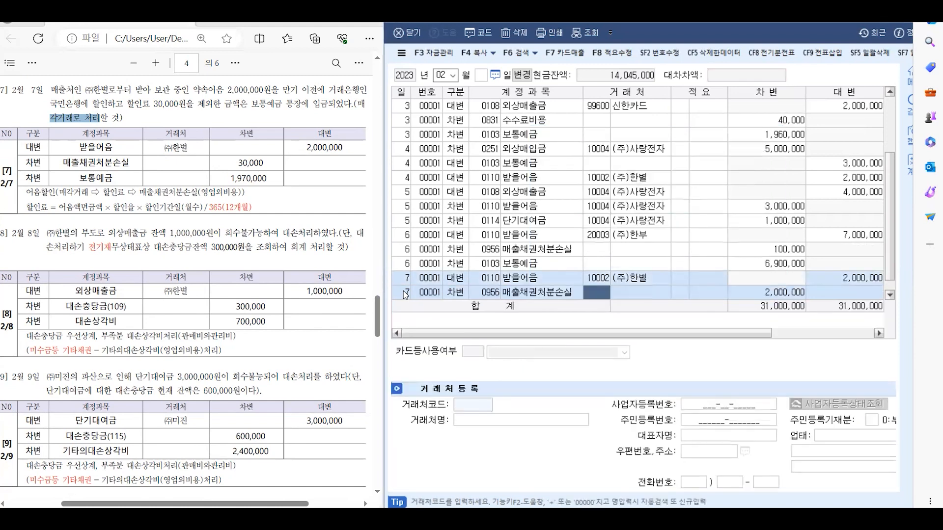
Leave the day 7 매출채권처분손실 line's trading partner blank and set its debit amount to 30,000.
key(Return)
key(Return)
key(Return)
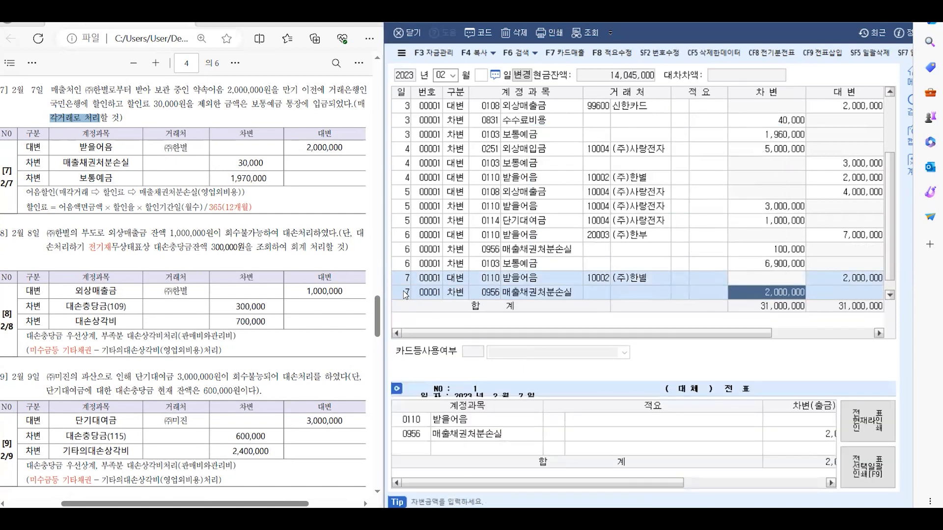
text(30000)
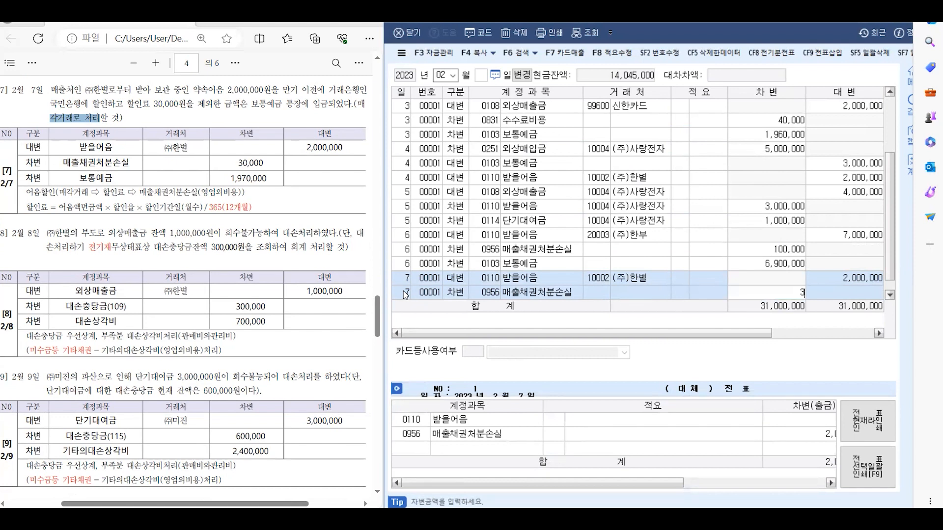
key(Return)
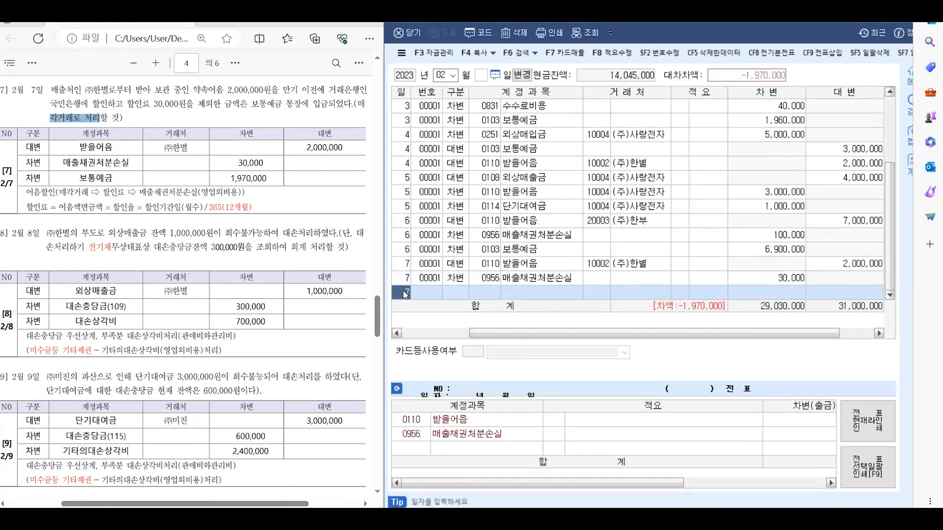
Add a day 7 debit (차변) line with account 0103 보통예금, no trading partner and the suggested amount of 1,970,000.
key(Return)
text(3)
key(Return)
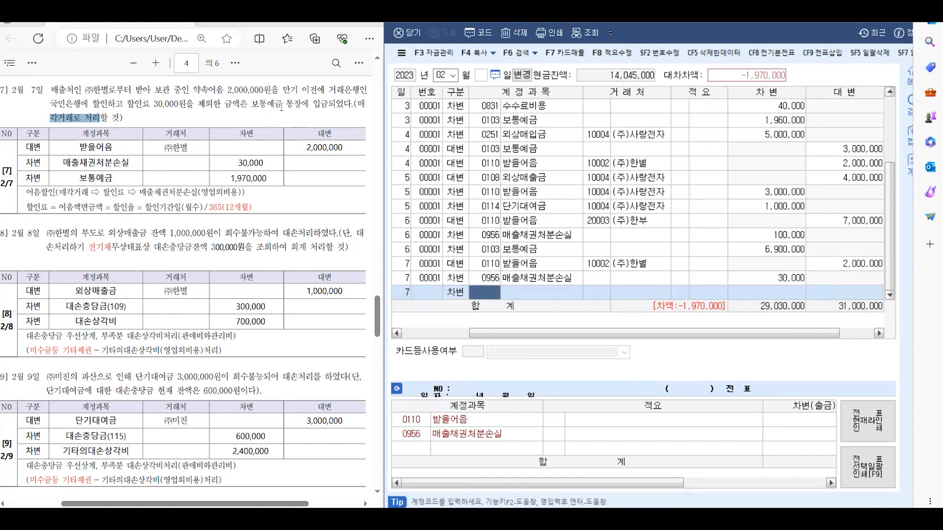
text(103)
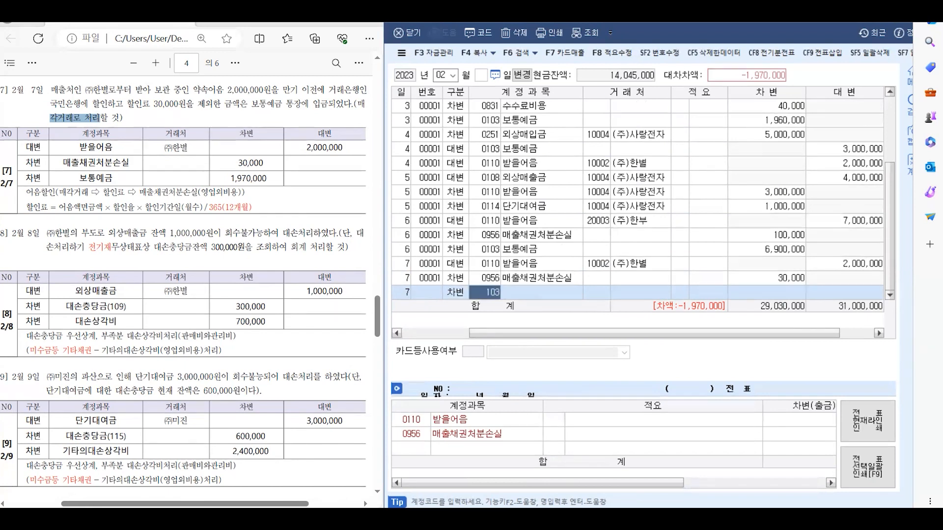
key(Return)
key(Return)
key(Return)
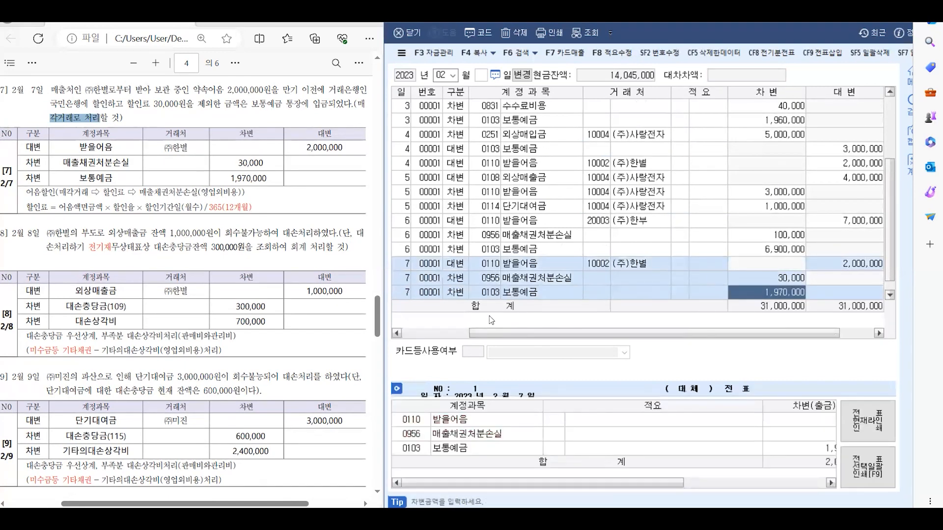
scroll(97, 230, down, 3)
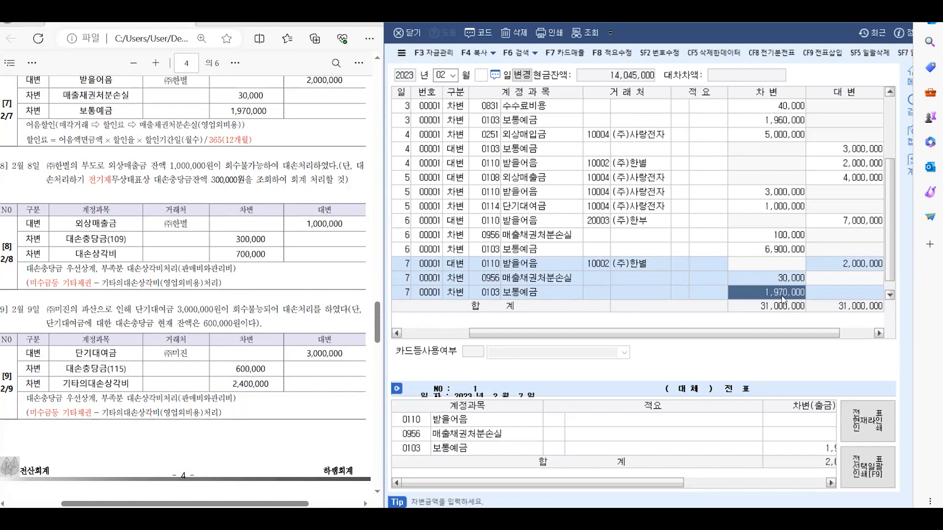
key(Return)
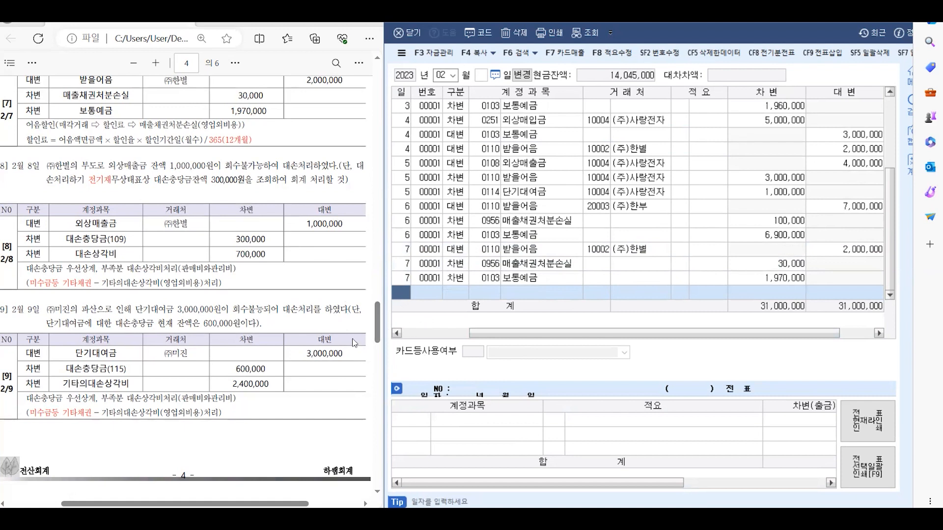
Start a day 8 credit (대변) line with account 0108 외상매출금, found by searching for 외상.
text(8)
key(Return)
text(4)
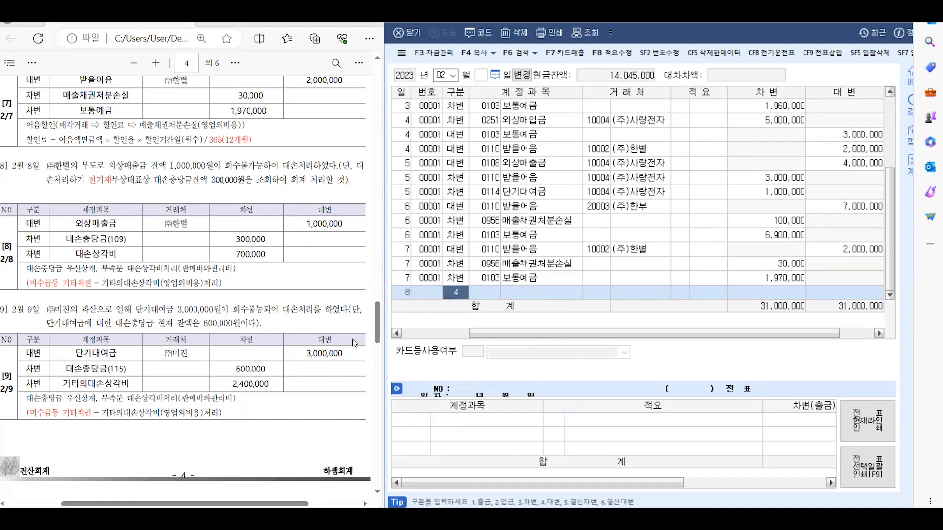
key(Return)
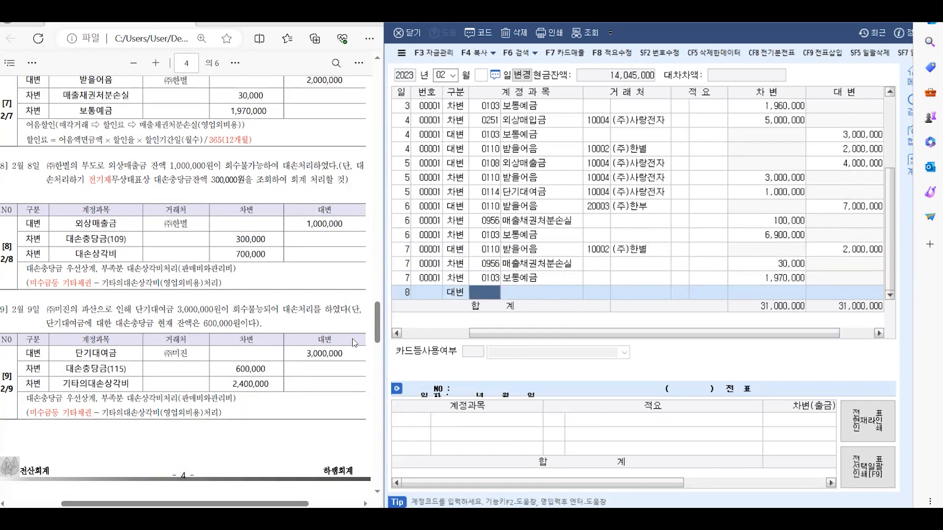
text(욋)
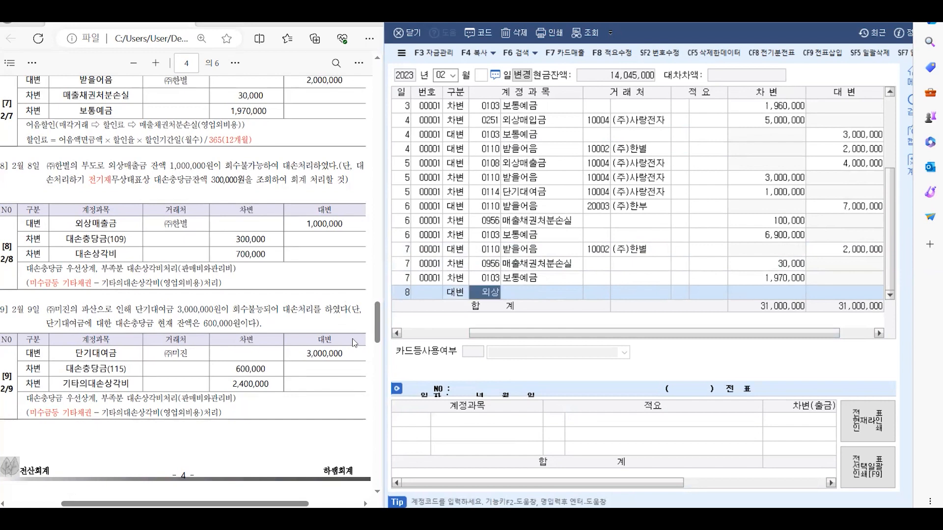
key(Return)
key(Return)
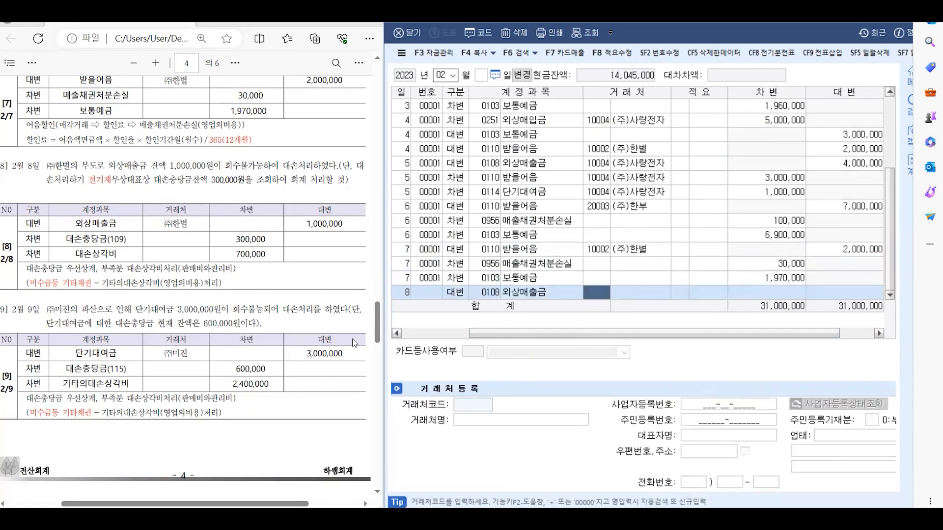
Set the day 8 외상매출금 line's trading partner to 10002 (주)한별 and its credit amount to 1,000,000.
text(한별)
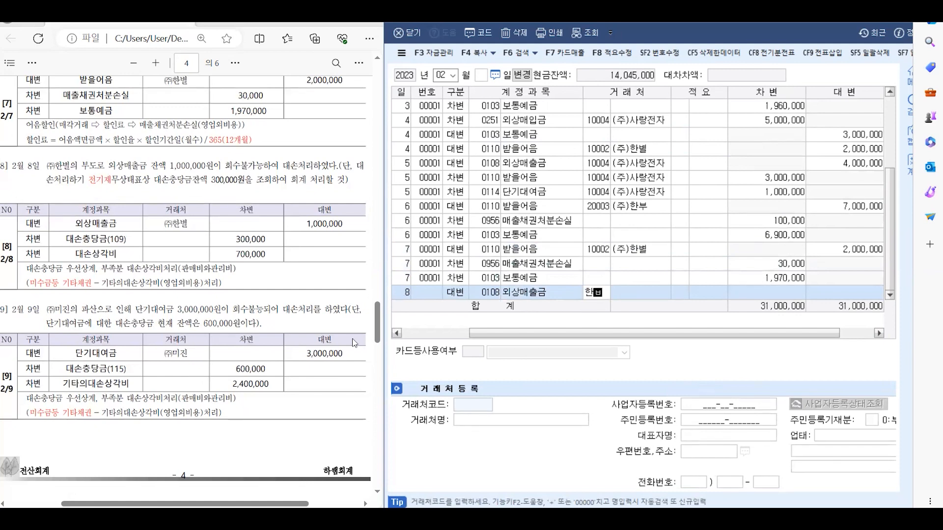
key(Return)
key(Return)
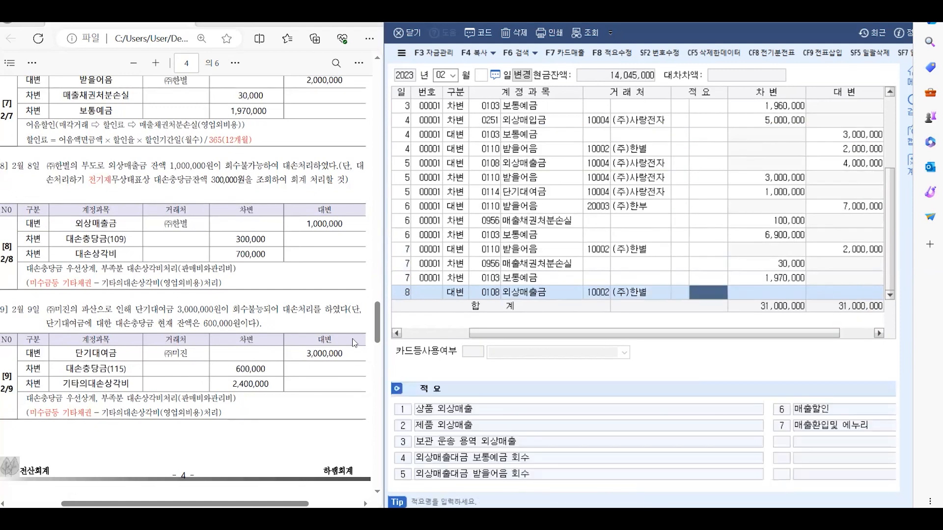
key(Return)
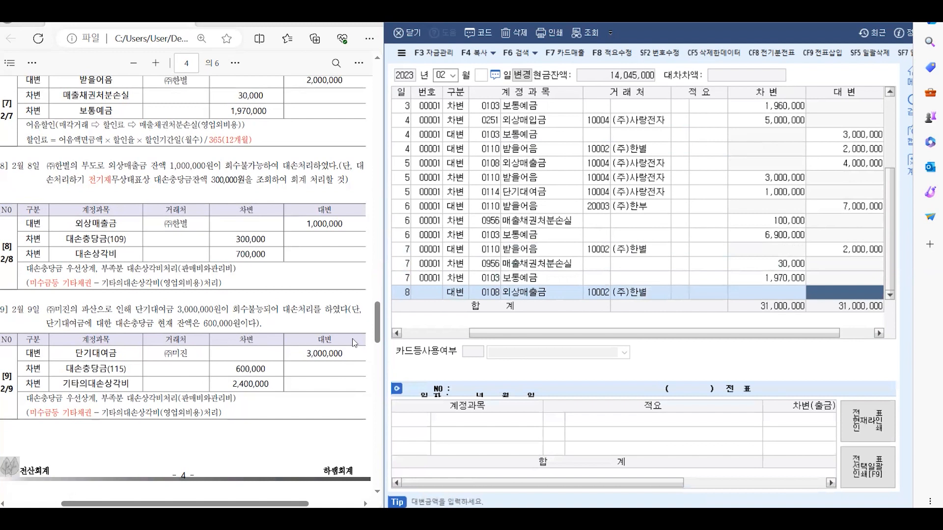
text(1000000)
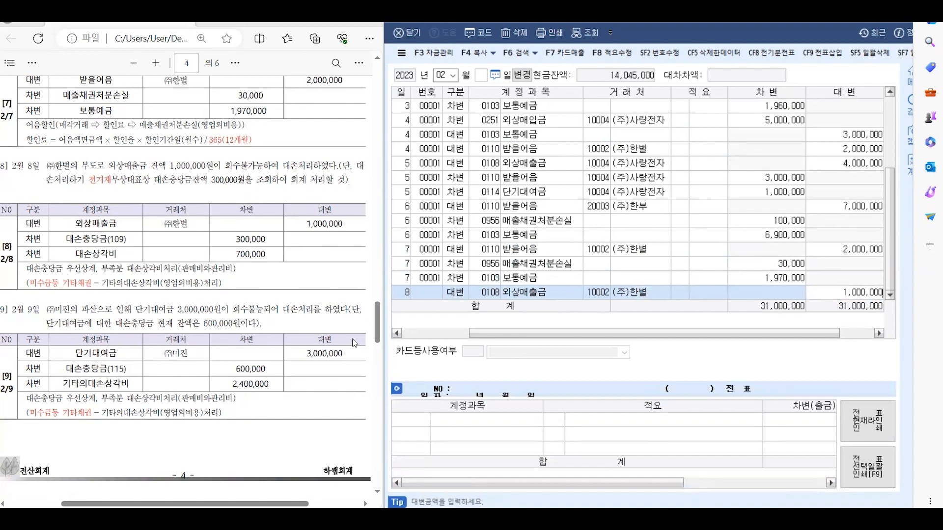
key(Return)
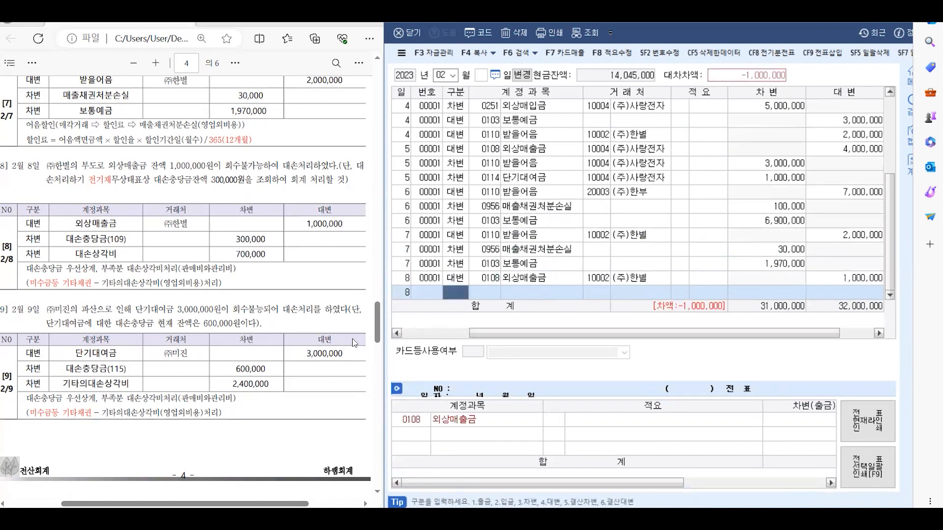
Add a day 8 debit (차변) line with account 0109 대손충당금 for 외상매출금, found by searching the accounts for 대손.
text(3)
text(대)
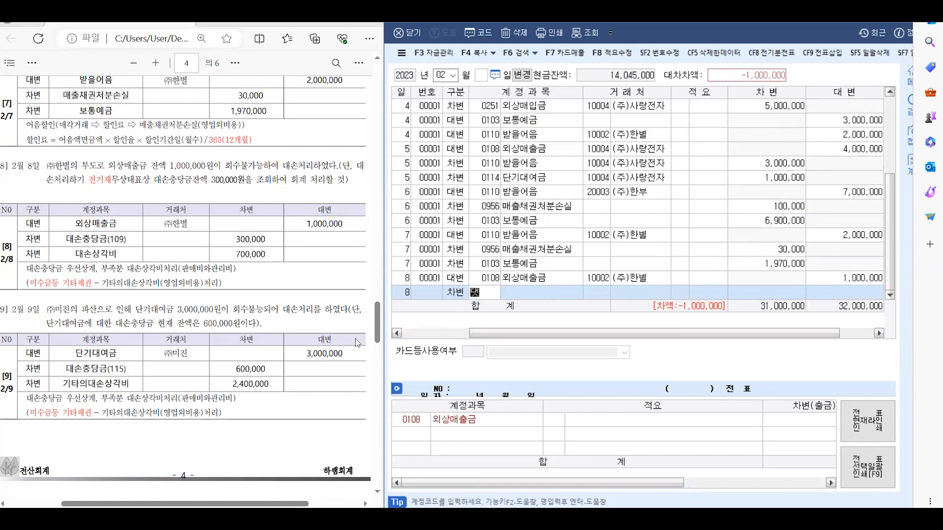
text(손)
key(Return)
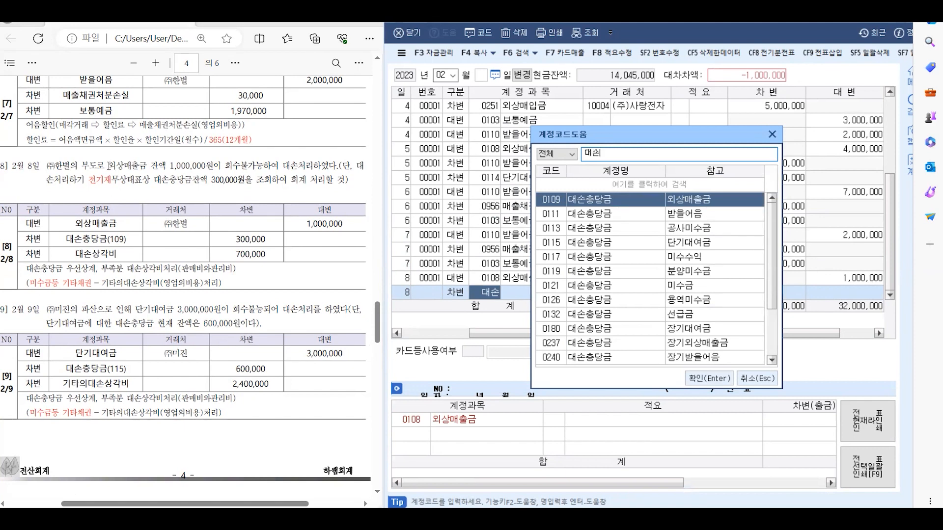
drag(108, 165, 163, 169)
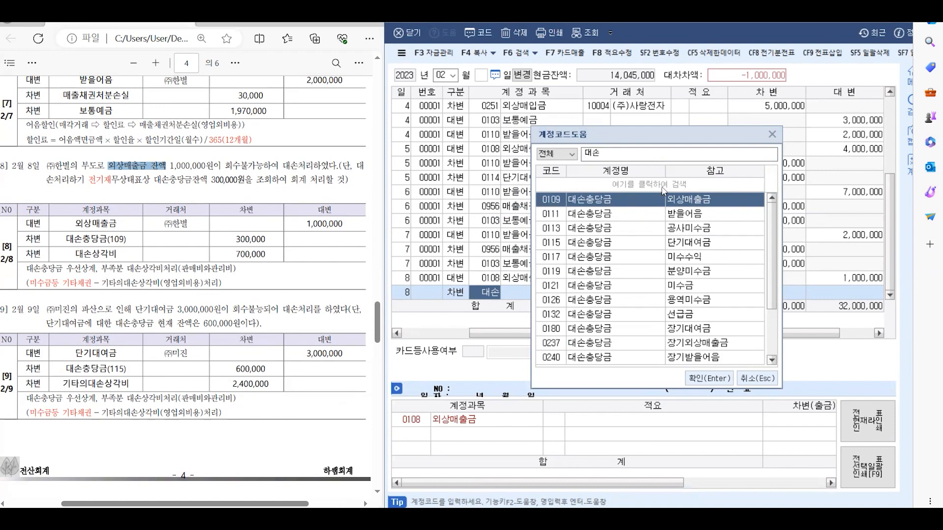
click(705, 378)
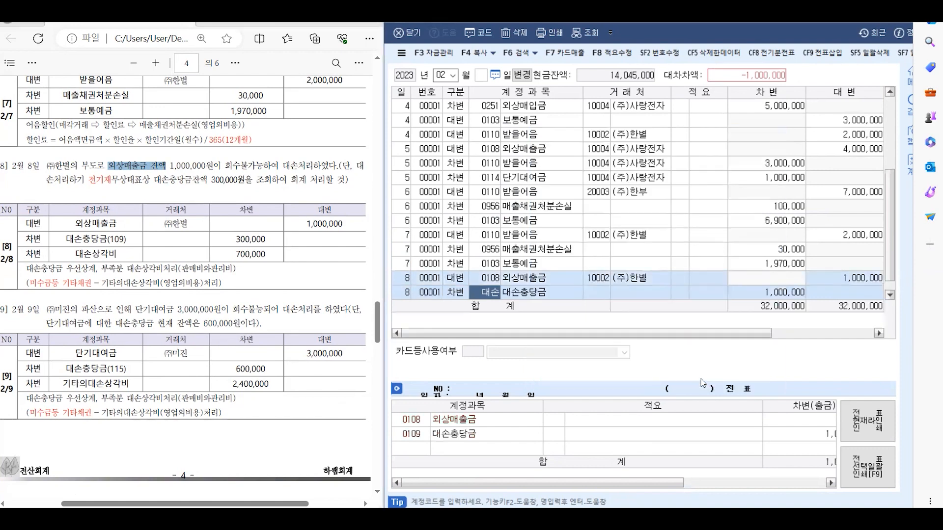
Set the day 8 대손충당금 line's debit amount to 300,000.
click(761, 291)
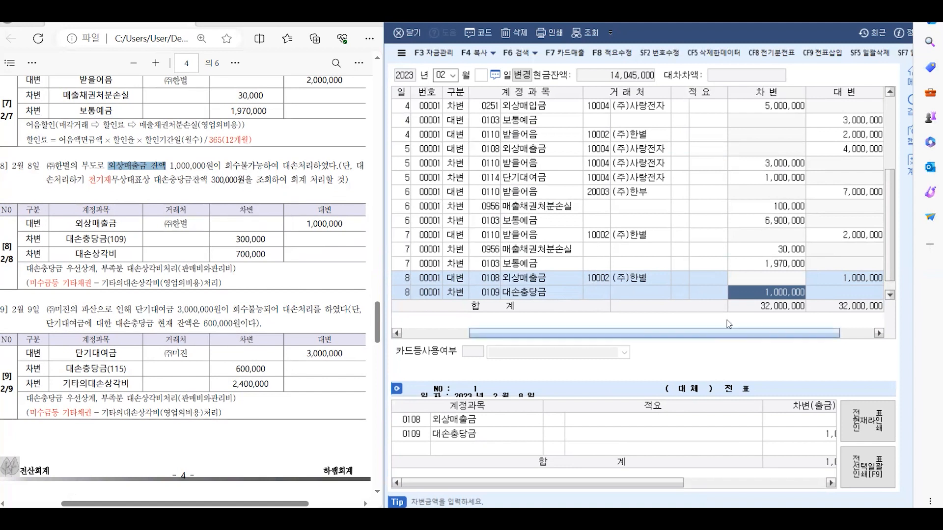
text(30)
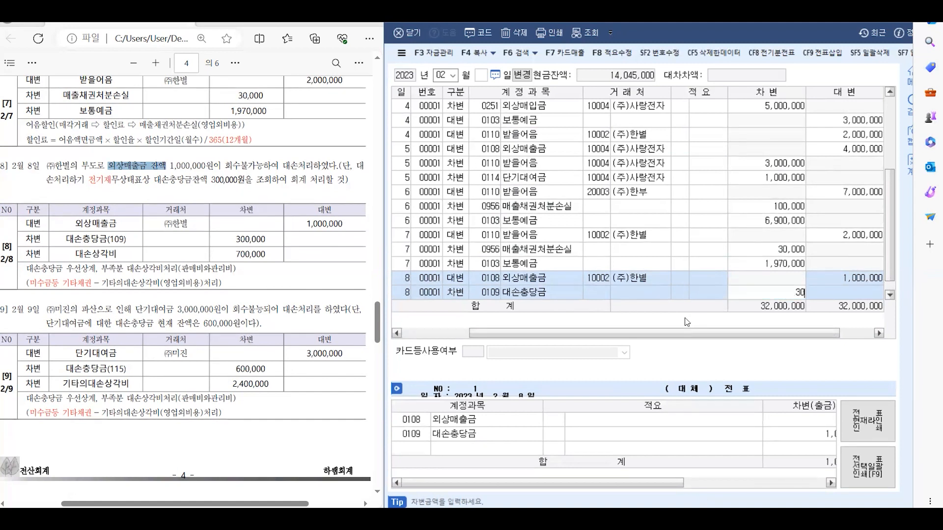
text(0,000)
key(Return)
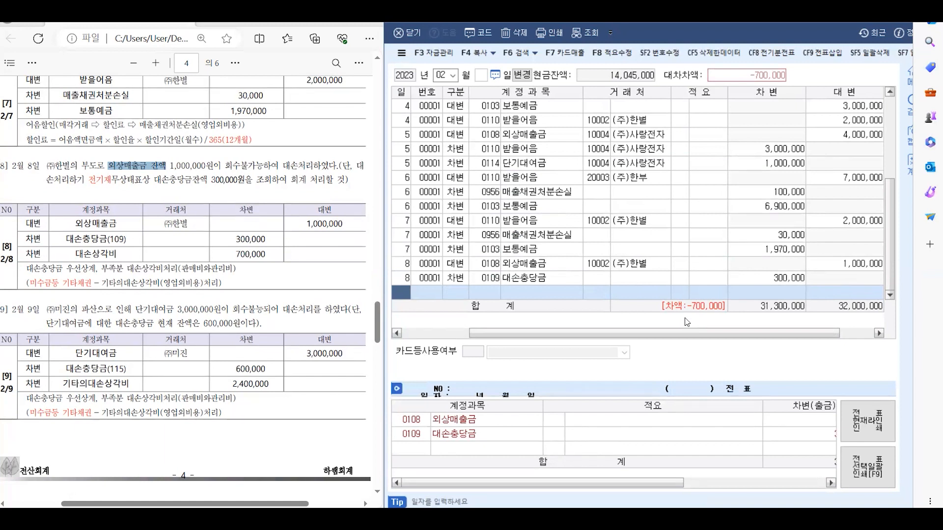
Add a day 8 debit (차변) line with account 0835 대손상각비, found by searching for 대손, and accept the debit amount of 700,000.
text(8)
key(Return)
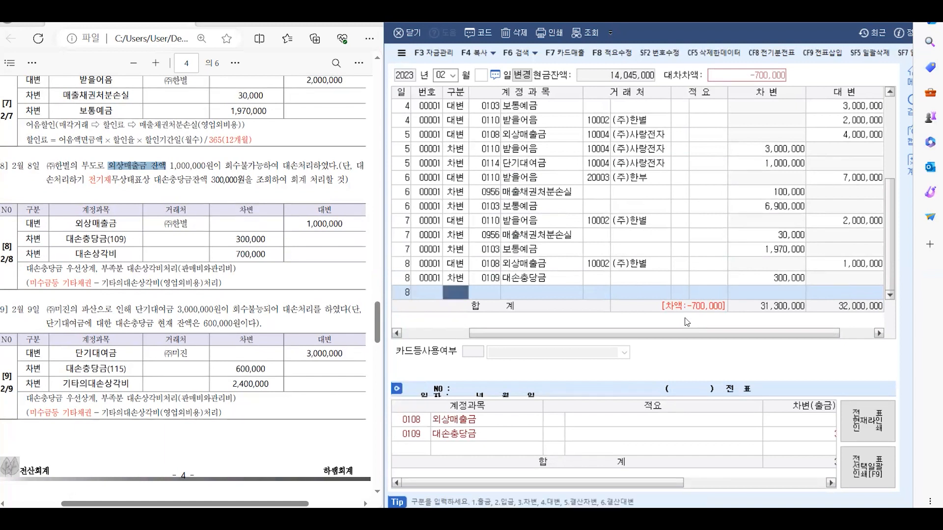
text(3)
key(Return)
text(대손)
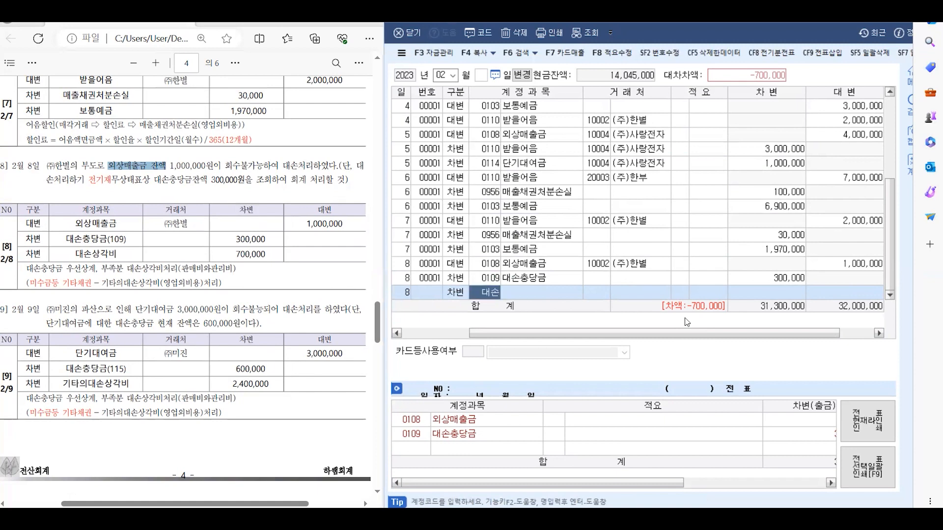
key(Return)
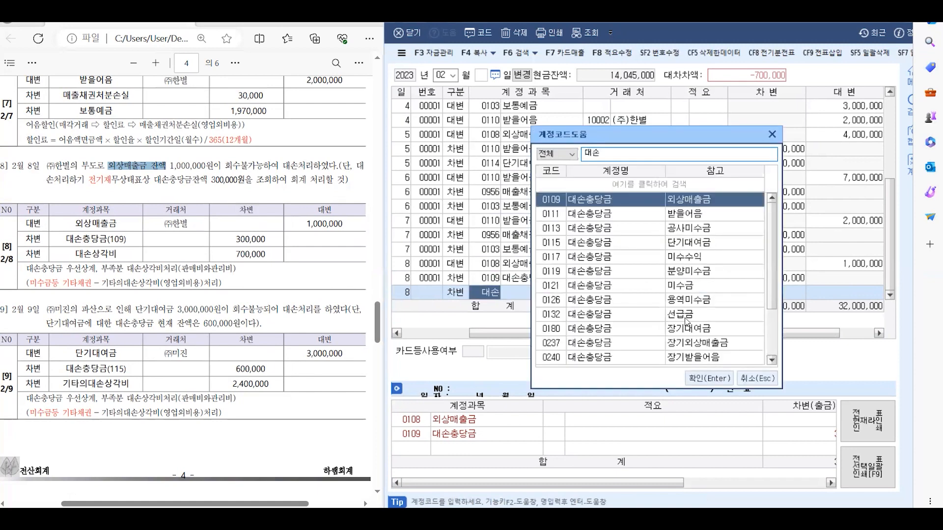
key(Down)
key(Down)
key(Down)
key(Down)
key(Down)
key(Down)
key(Down)
key(Down)
key(Down)
key(Down)
key(Down)
key(Down)
key(Down)
key(Down)
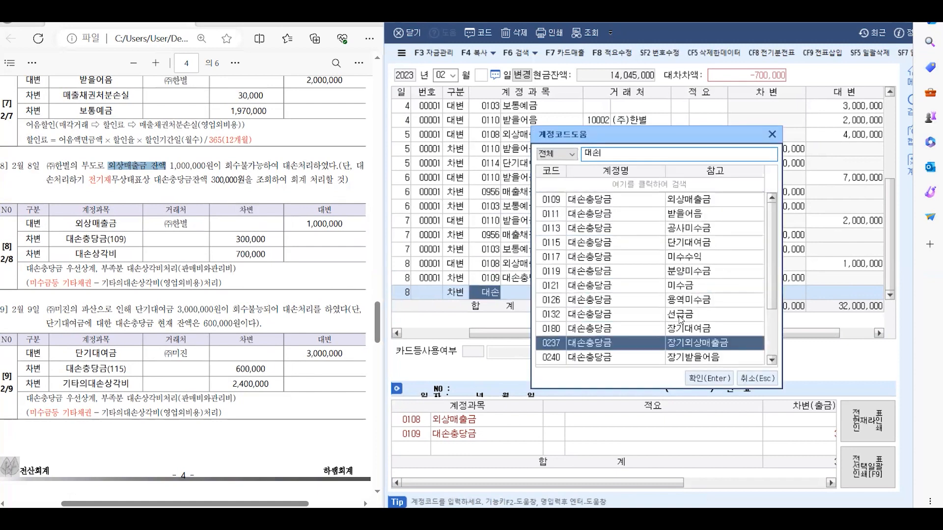
key(Down)
key(Down)
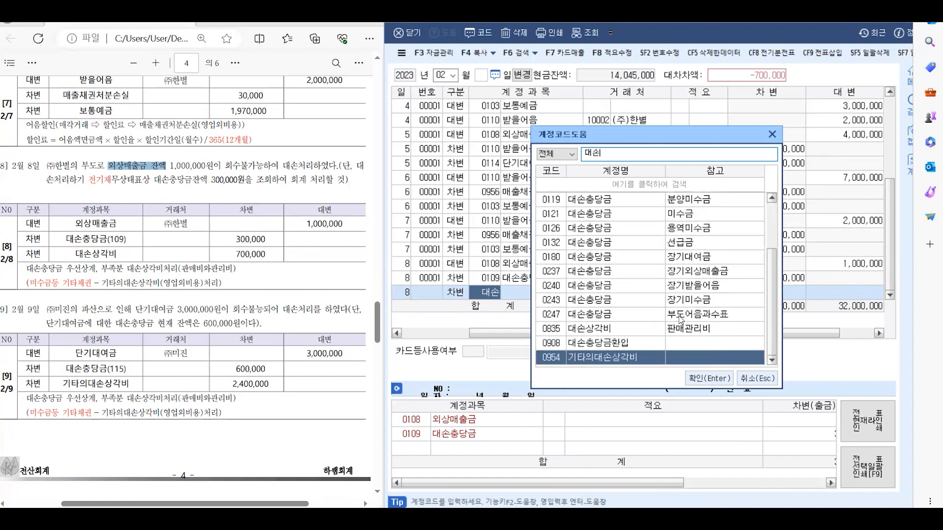
key(Up)
key(Up)
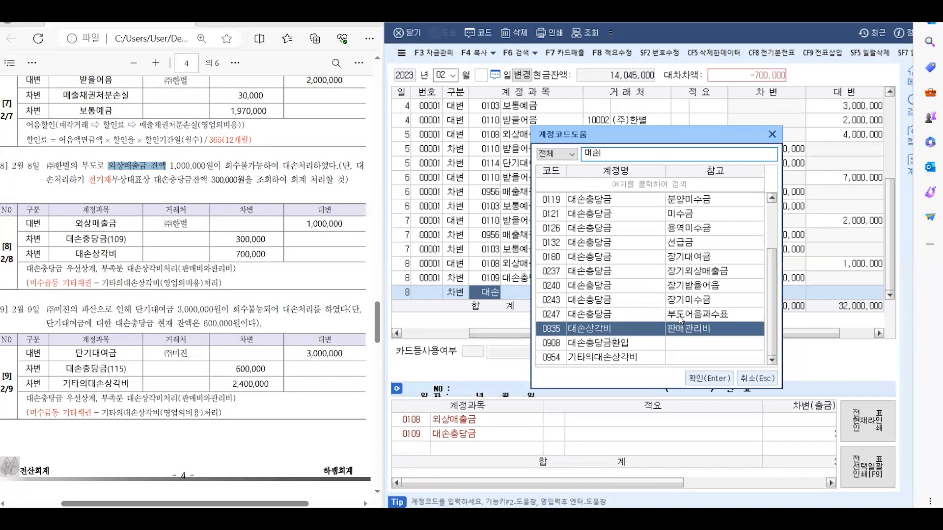
click(702, 378)
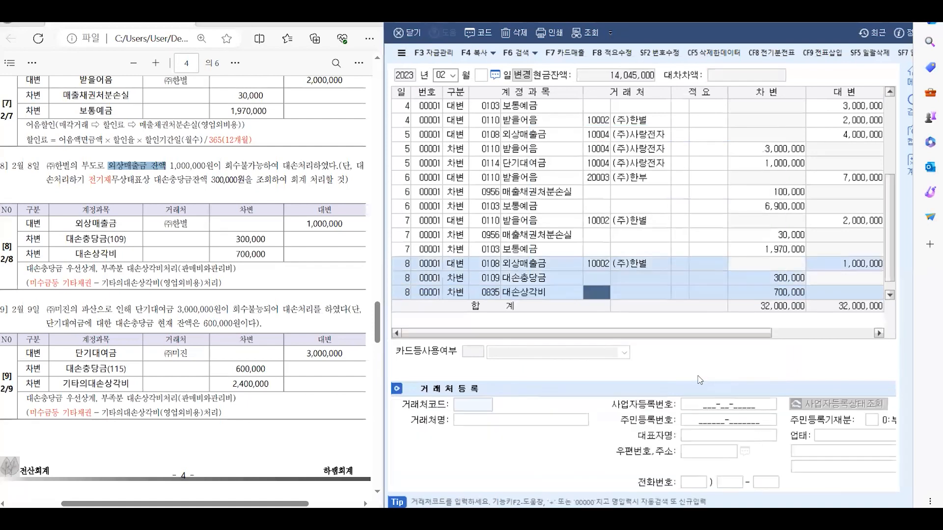
click(759, 294)
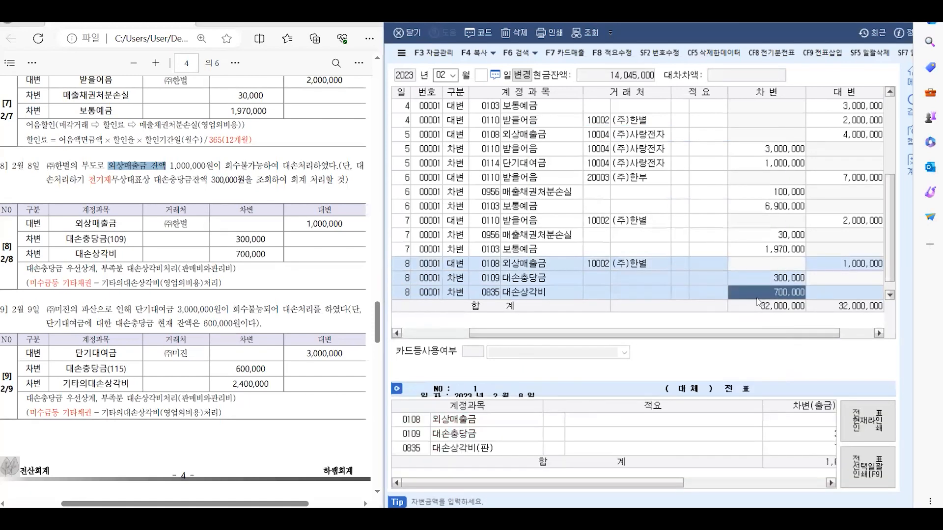
key(Return)
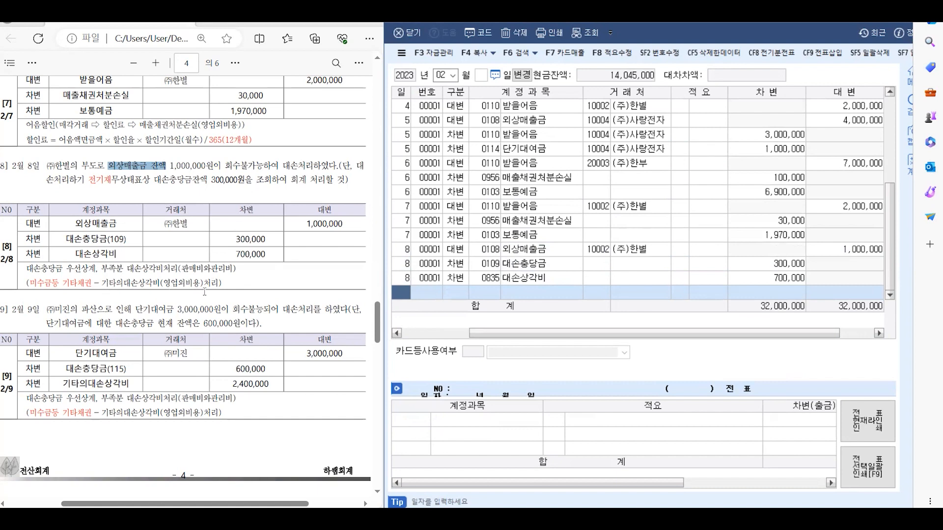
Start a day 9 credit (대변) line for the PDF's 2월 9일 transaction with account 0114 단기대여금, found by searching for 단기.
scroll(118, 302, down, 1)
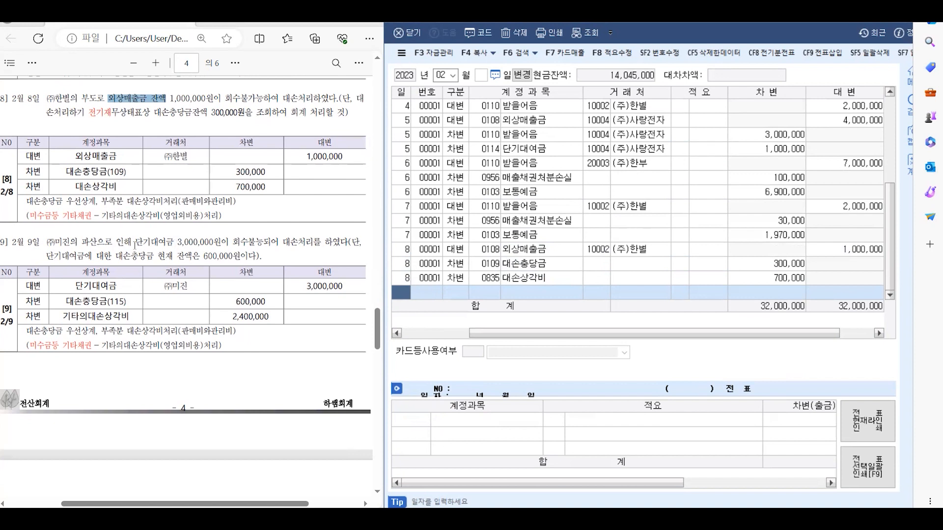
drag(131, 243, 231, 244)
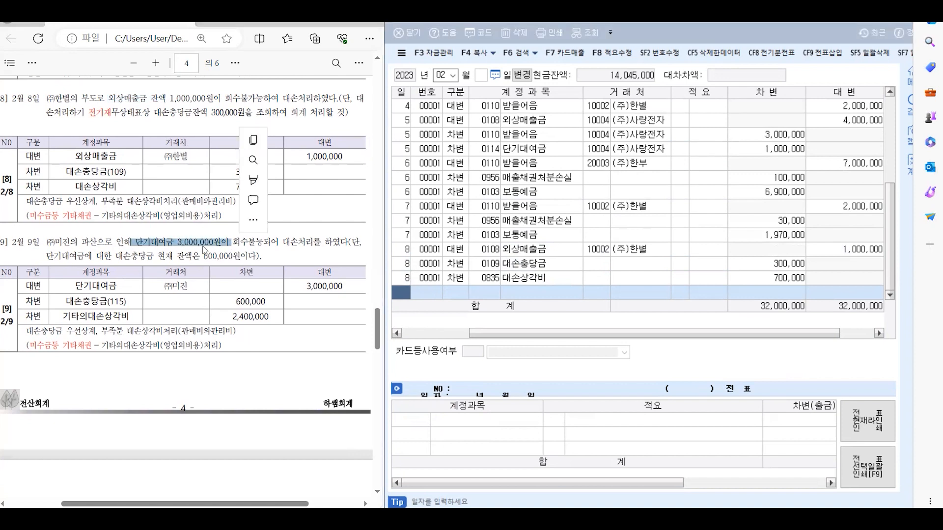
click(316, 245)
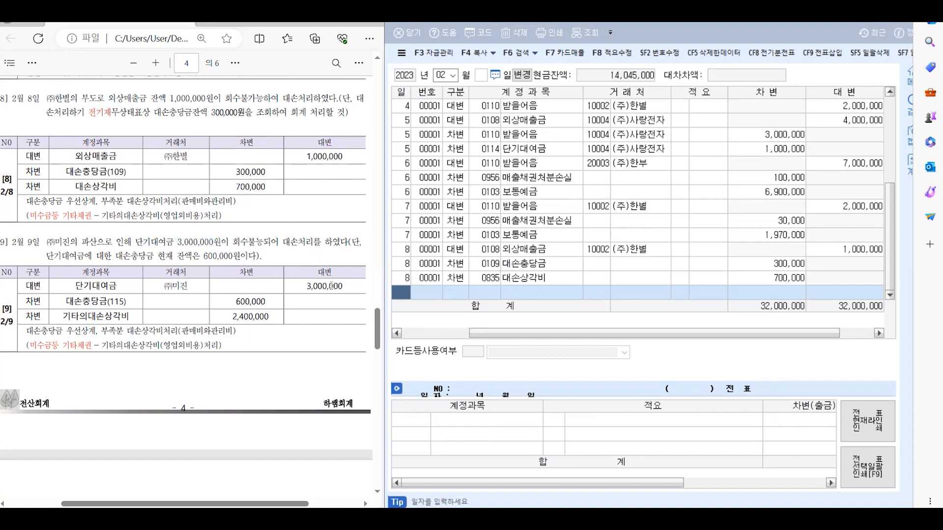
drag(130, 243, 169, 244)
click(399, 293)
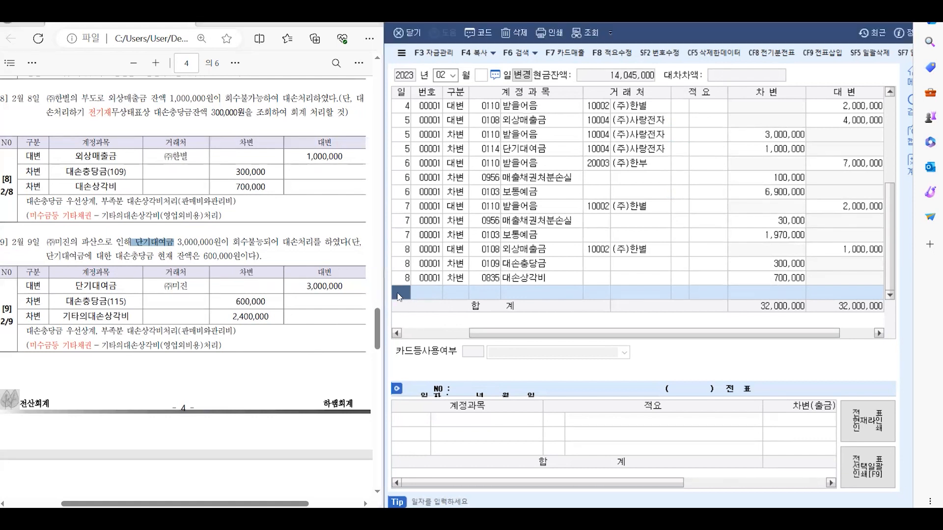
text(9)
key(Return)
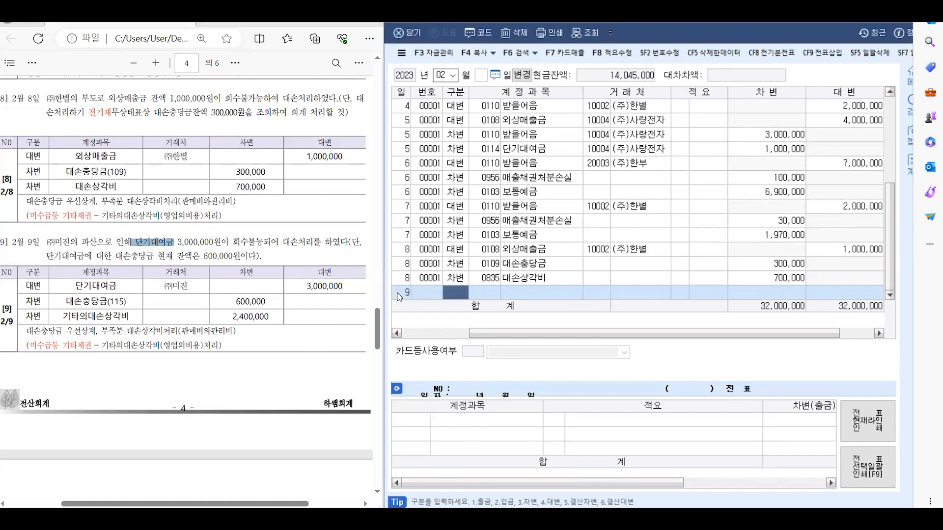
text(4)
key(Return)
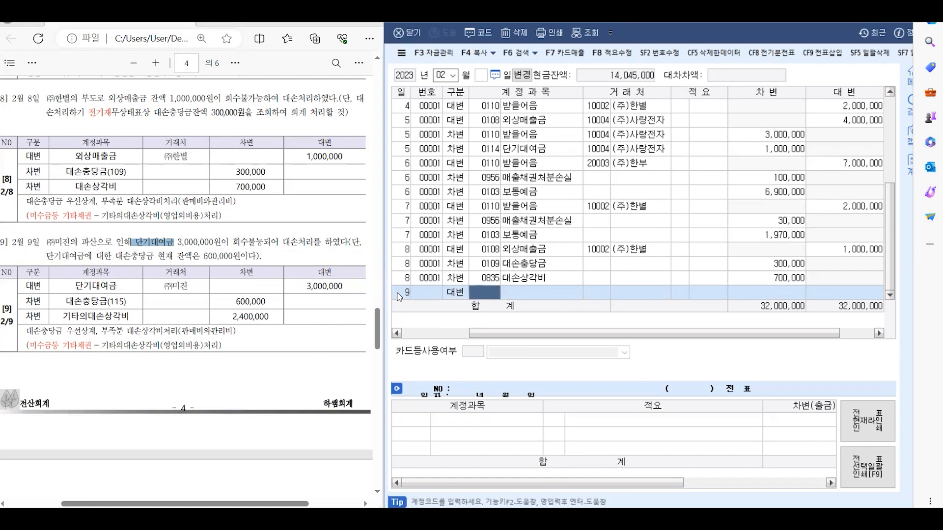
text(단기)
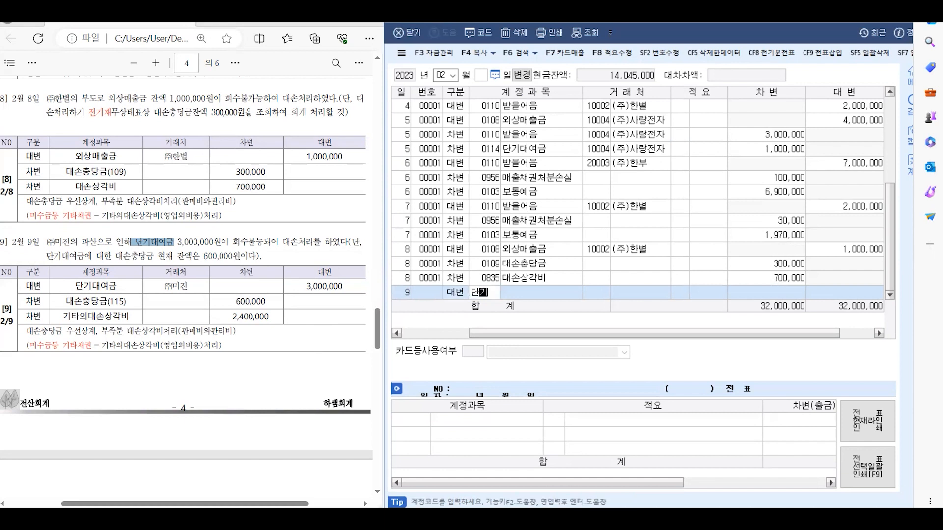
key(Return)
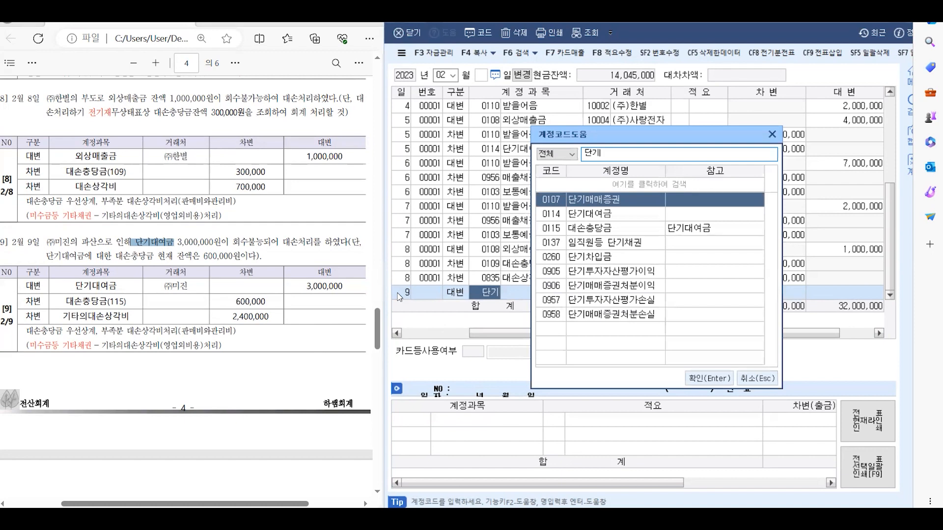
key(Down)
key(Return)
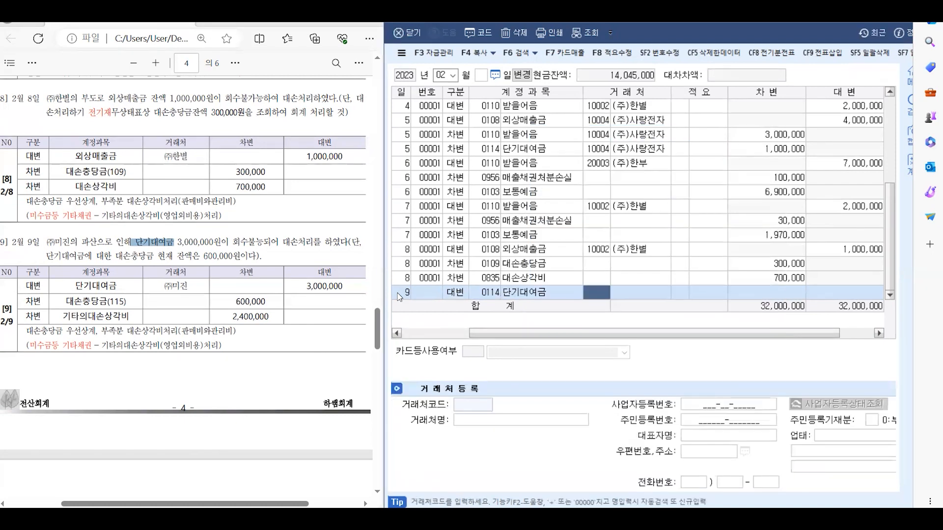
Set the day 9 단기대여금 line's trading partner to 20002 (주)미진 and its credit amount to 3,000,000.
text(미진)
key(Return)
key(Return)
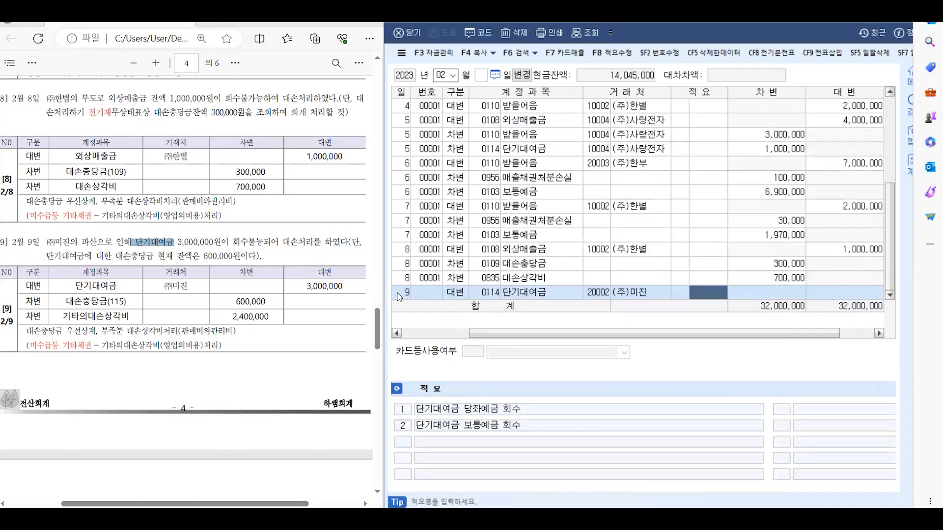
key(Return)
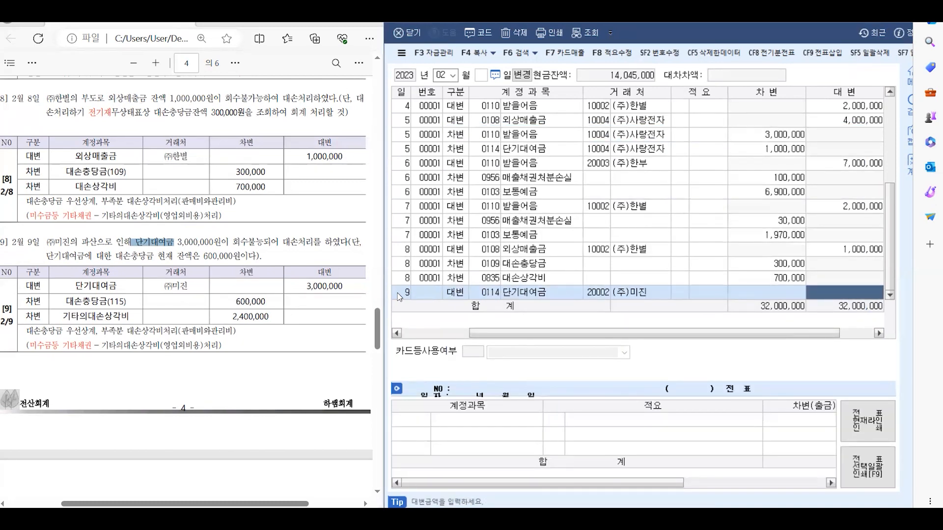
text(3000000)
key(Return)
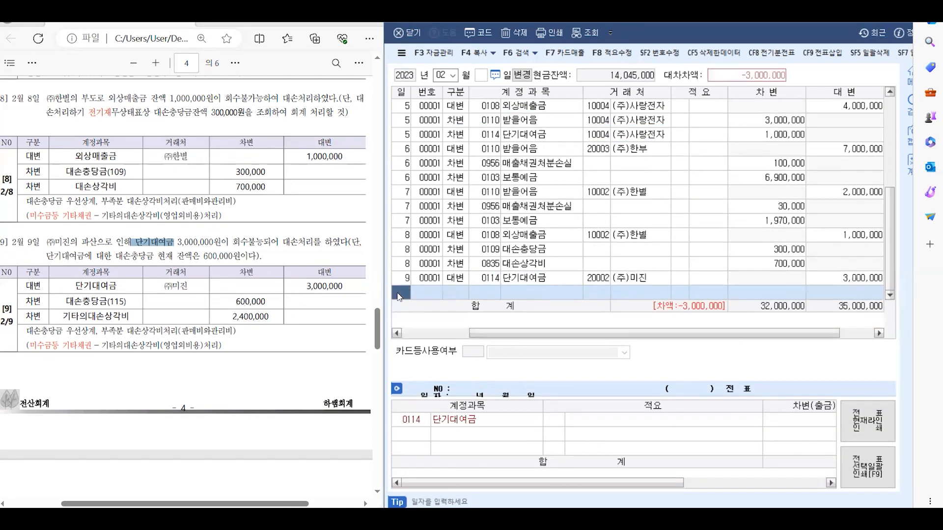
Add a day 9 debit (차변) line with account 0115 대손충당금 for 단기대여금, found by searching the accounts for 대손.
text(9)
drag(116, 256, 240, 258)
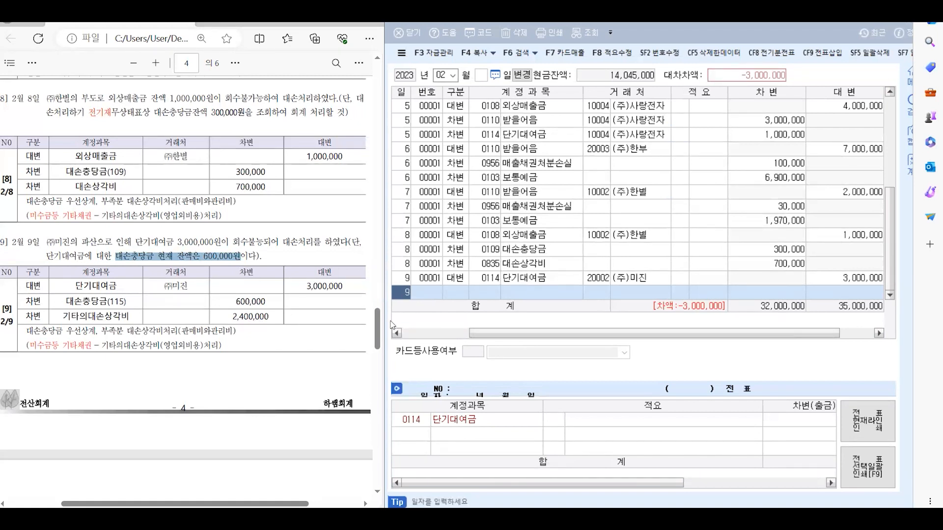
click(462, 293)
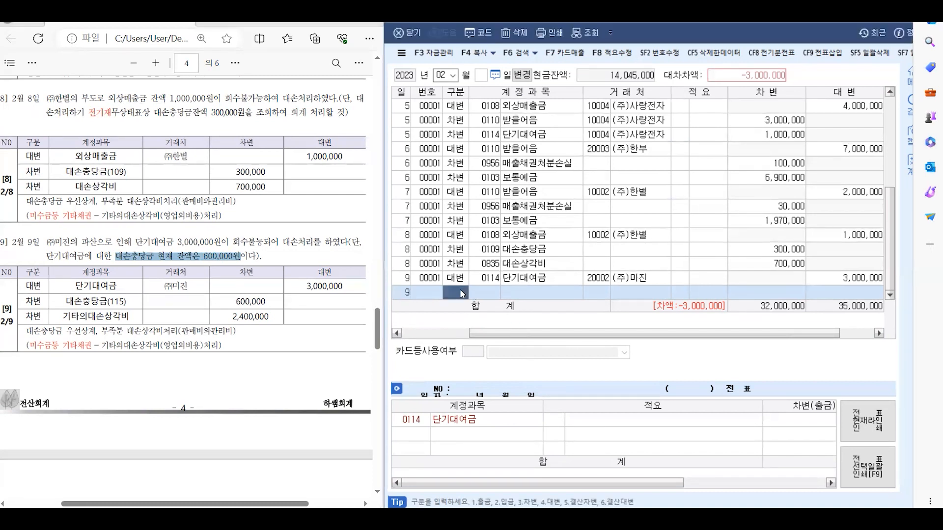
text(3)
key(Return)
text(ㄷ)
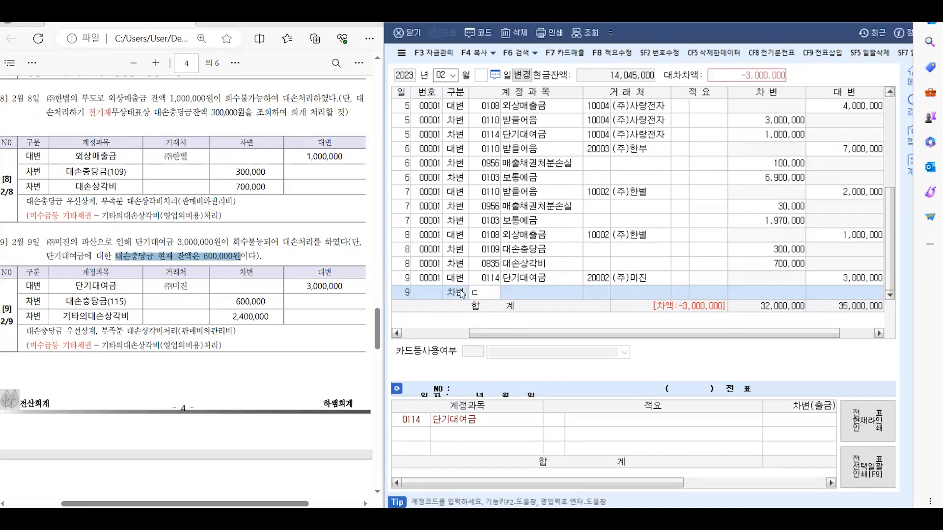
text(ㅐ손)
key(Return)
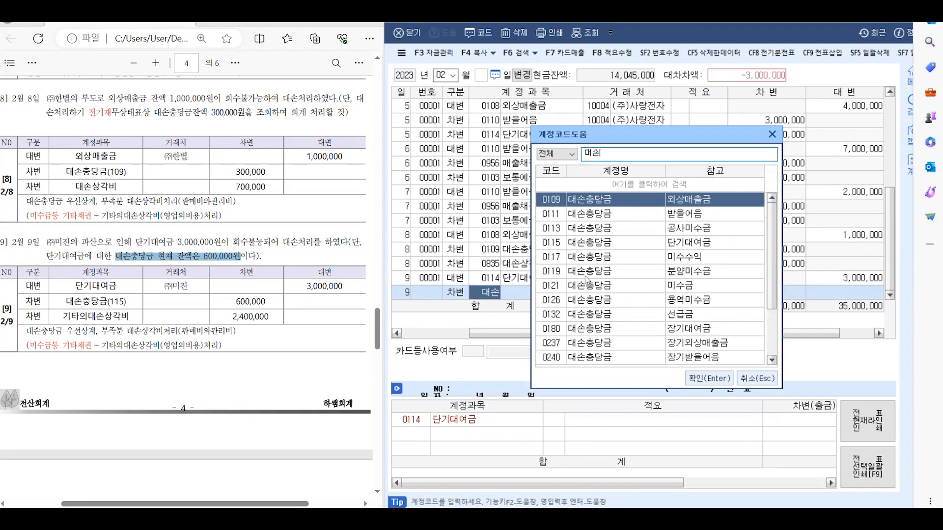
click(683, 247)
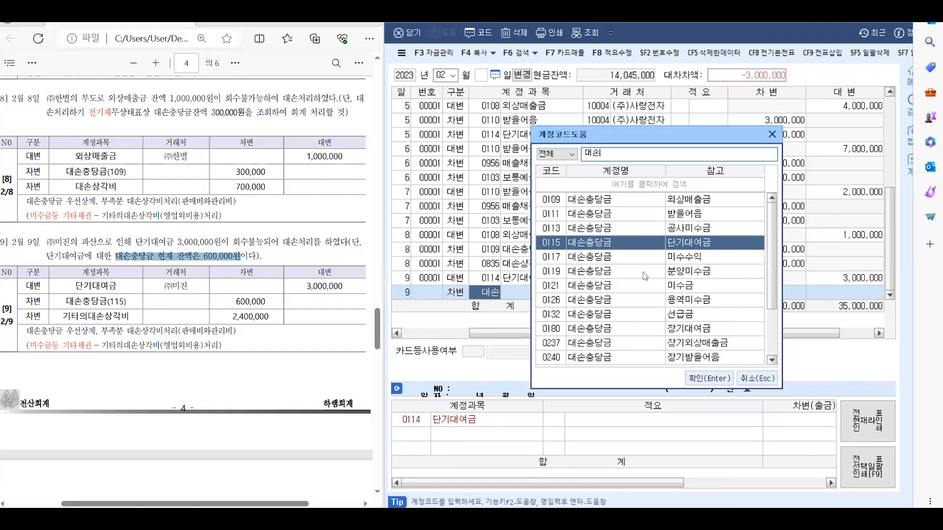
click(702, 378)
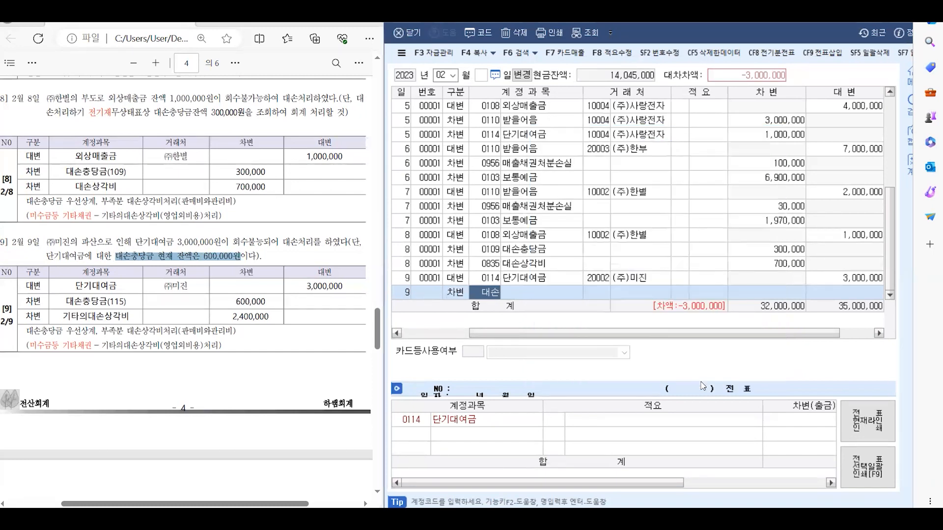
Set the day 9 대손충당금 line's debit amount to 600,000.
click(762, 292)
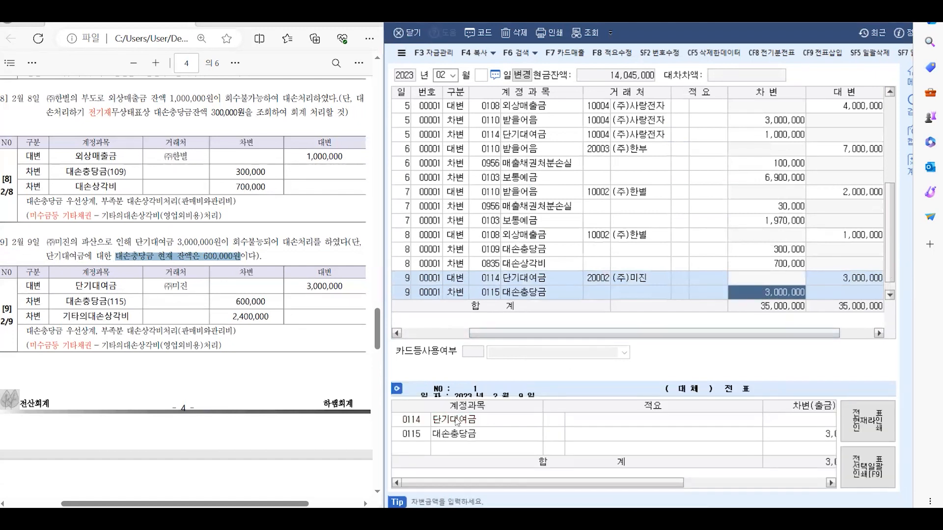
text(600000)
key(Return)
Add a day 9 debit (차변) line with account 0954 기타의대손상각비, found by searching for 기타, keeping the debit amount of 2,400,000.
text(9)
key(Return)
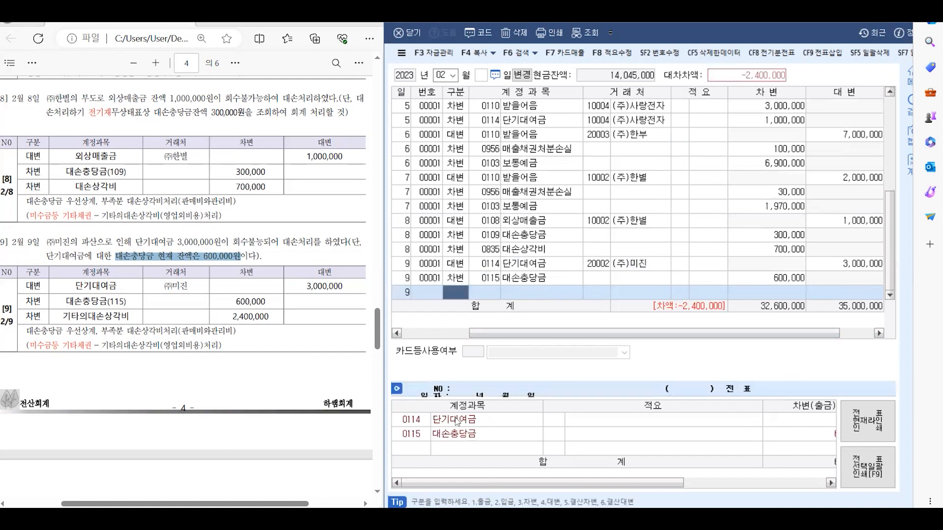
key(Return)
text(기타)
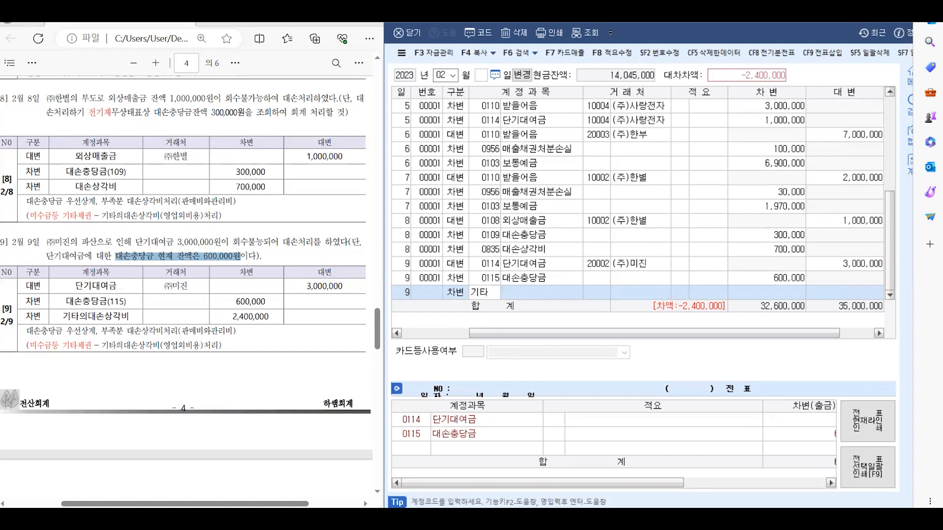
key(Return)
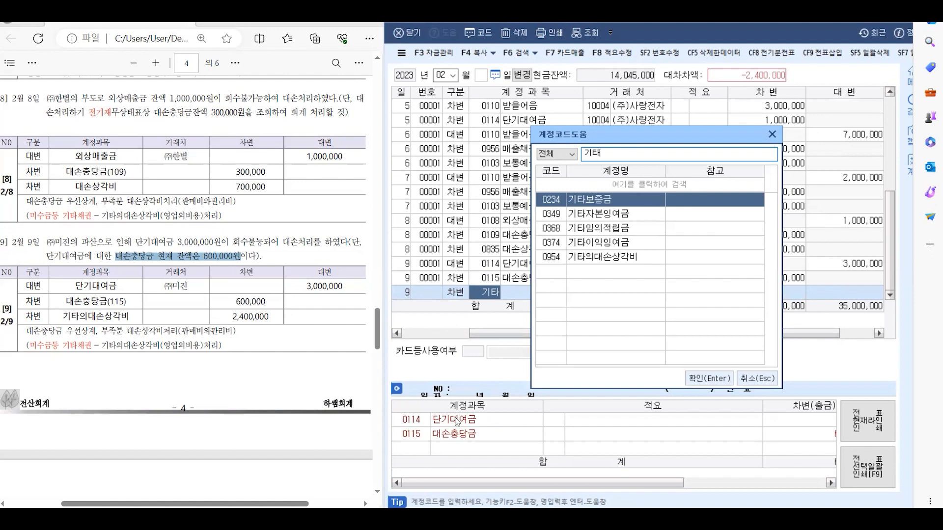
click(608, 258)
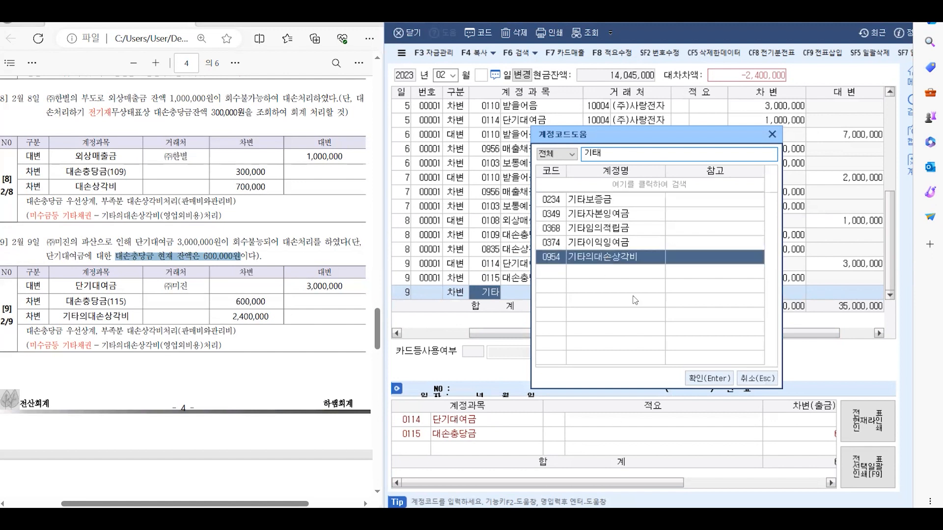
click(697, 378)
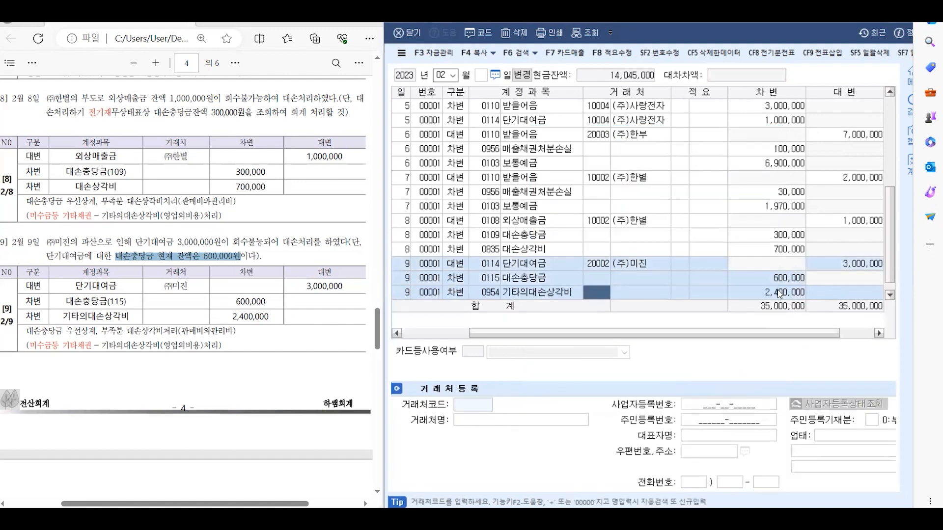
click(779, 293)
Add a day 10 debit (차변) line with account 0101 현금 below the day 9 entries.
click(889, 295)
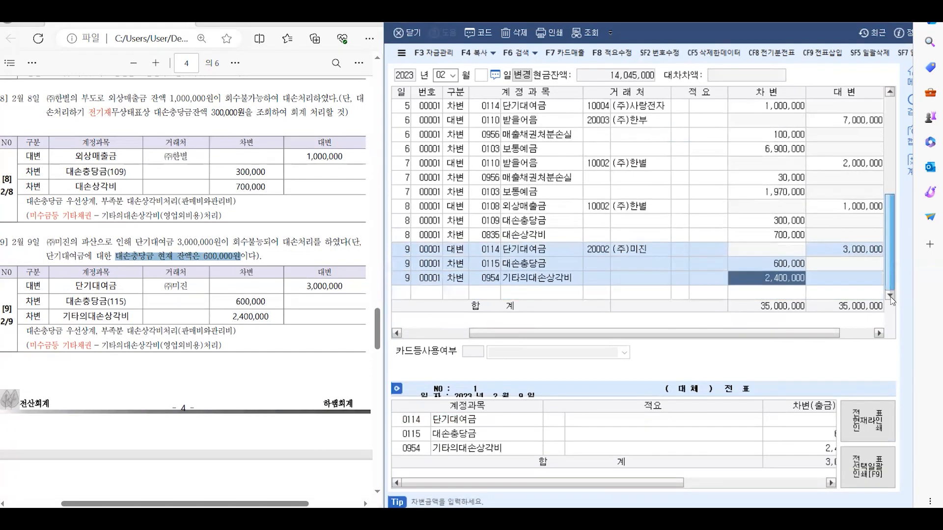
click(407, 293)
scroll(55, 191, down, 4)
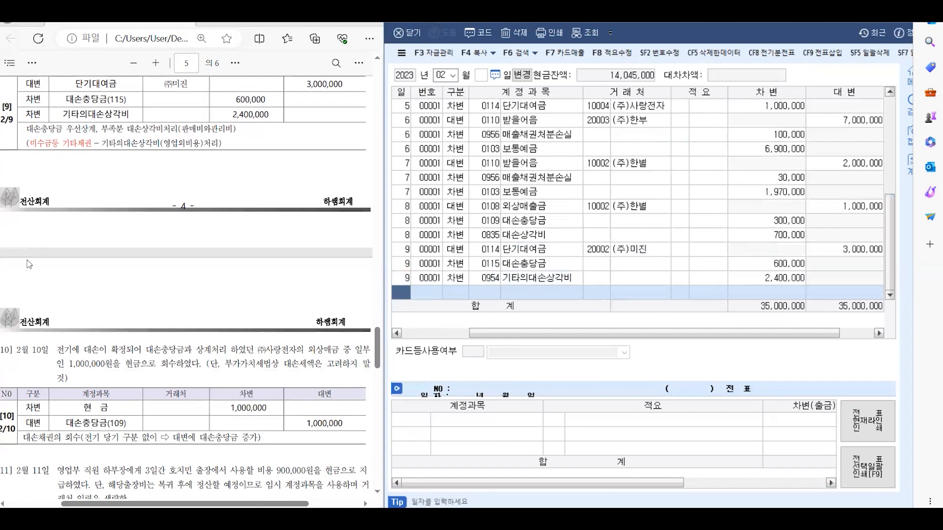
scroll(31, 264, down, 3)
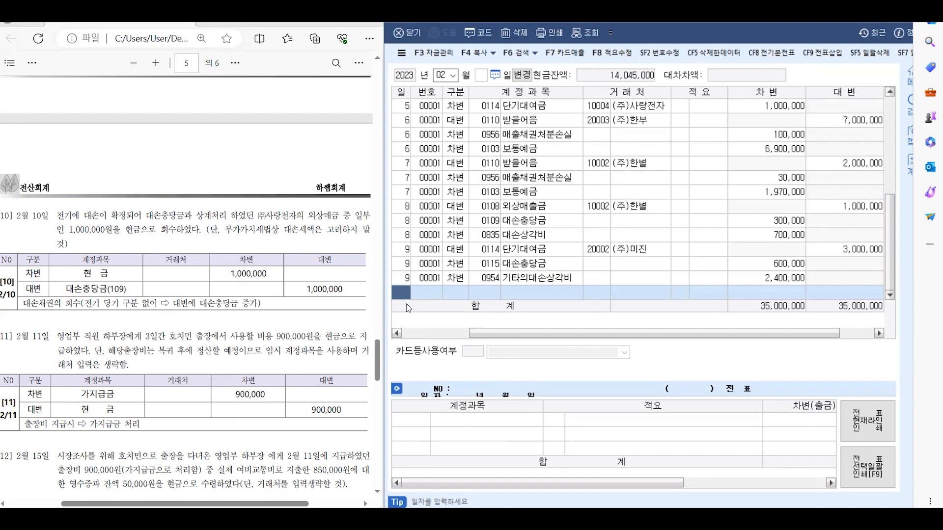
text(10)
key(Return)
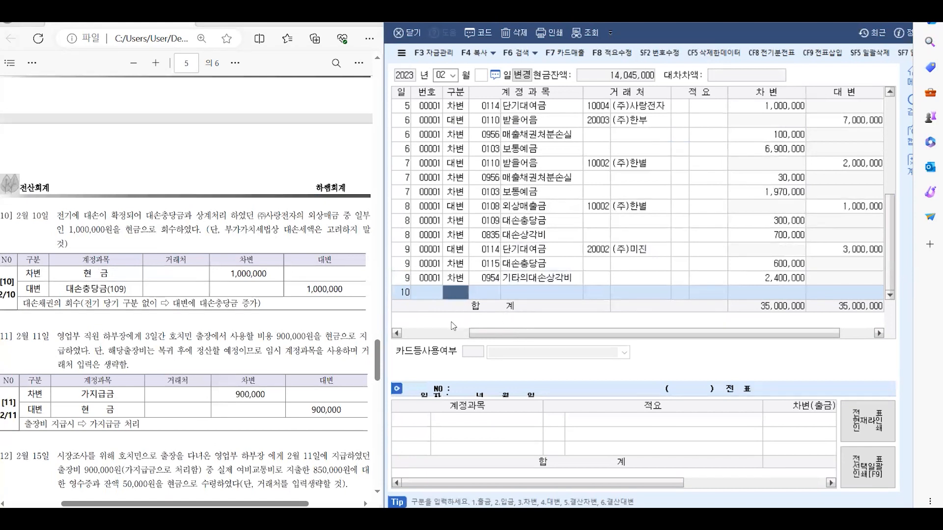
text(3)
key(Return)
text(101)
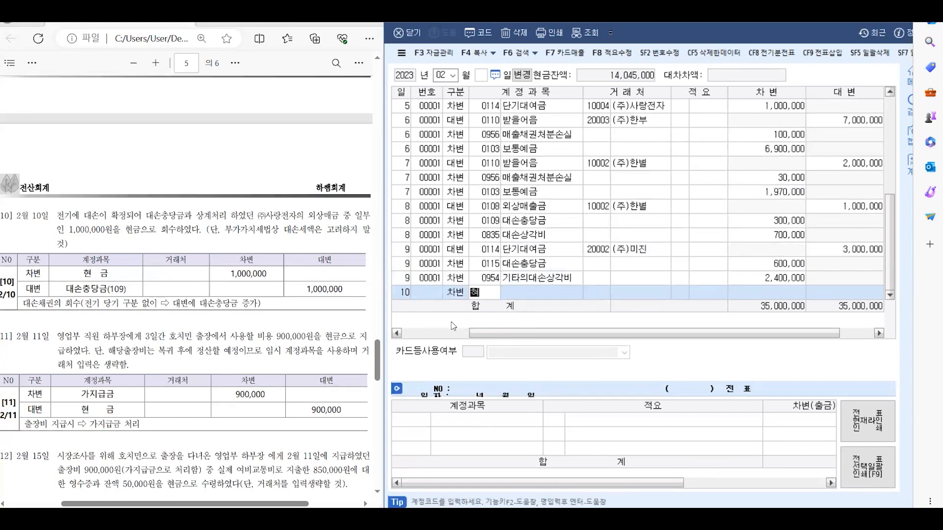
key(Return)
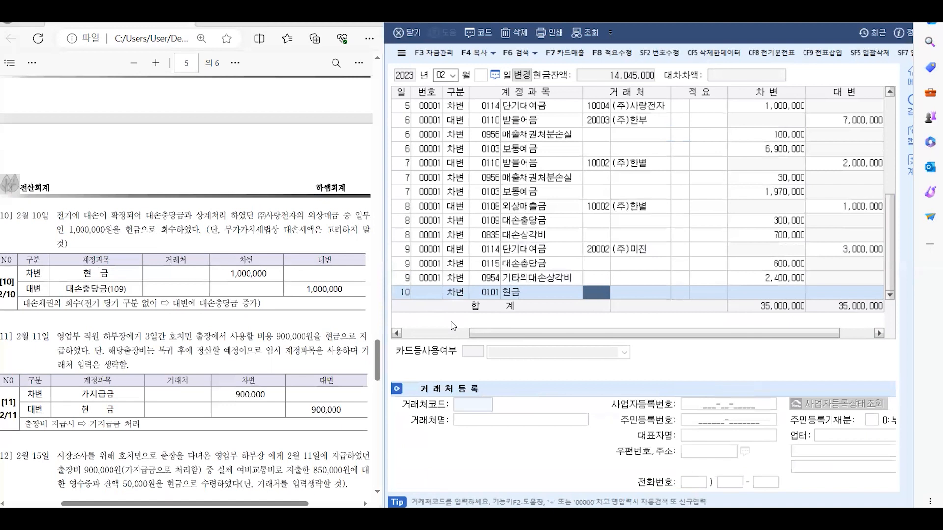
Set the day 10 현금 line's debit amount to 1,000,000, leaving its trading partner blank.
key(Return)
key(Return)
text(1000000)
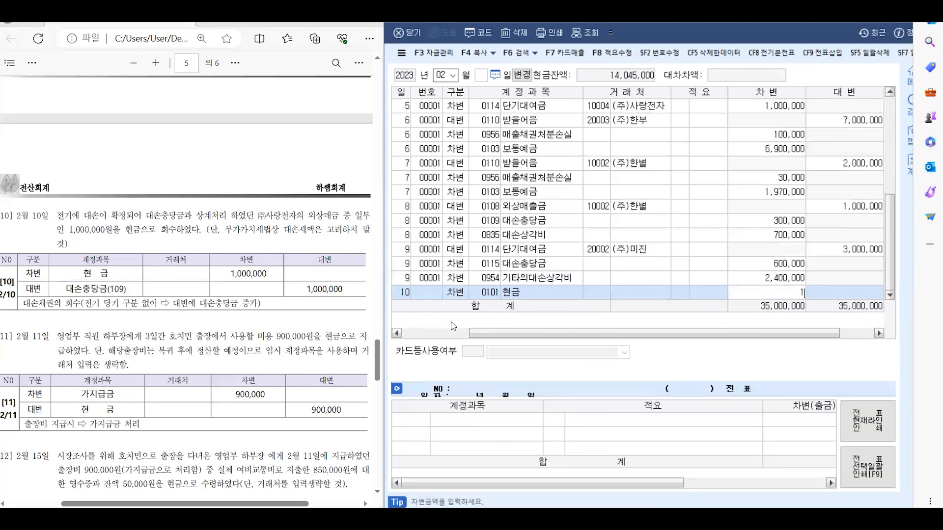
key(Return)
Add a day 10 credit (대변) line with account 0109 대손충당금 for 외상매출금, found by searching for 대손, keeping the credit amount of 1,000,000.
text(10)
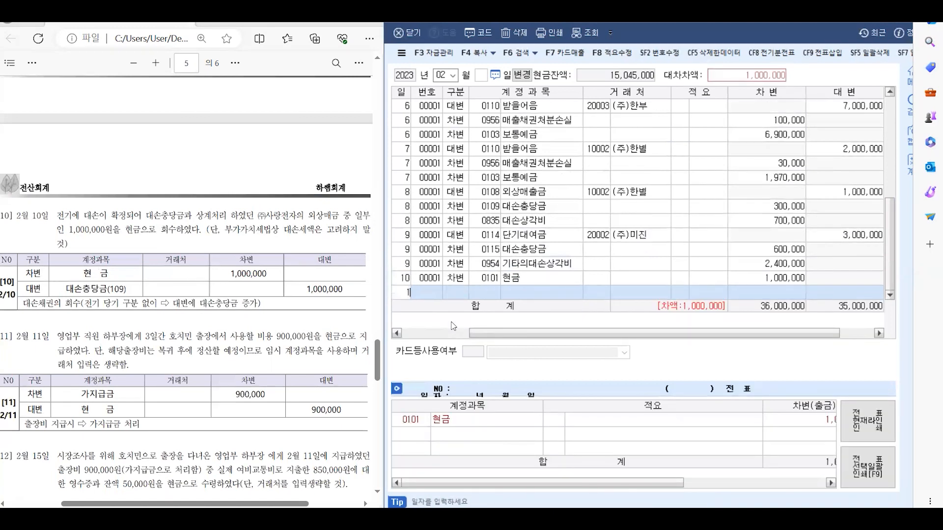
key(Return)
text(3)
key(Left)
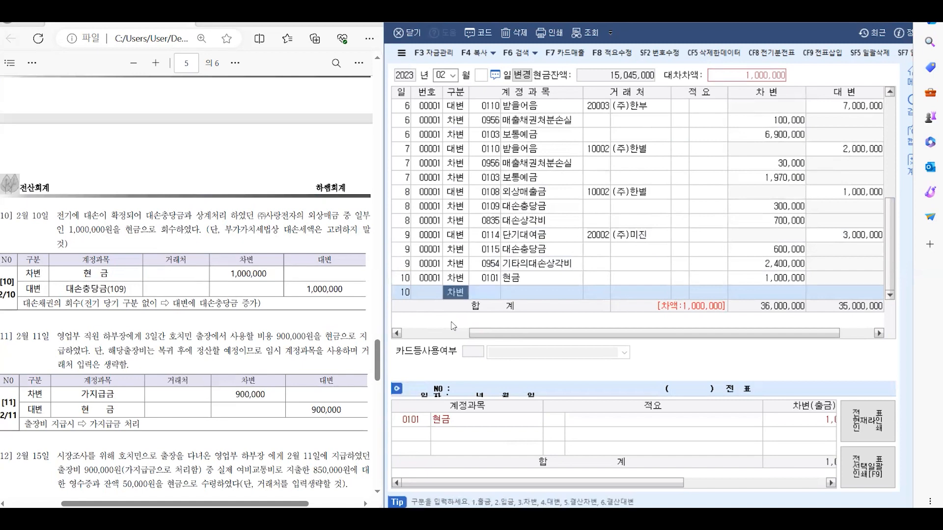
text(4)
key(Return)
text(ㄷㅐ손)
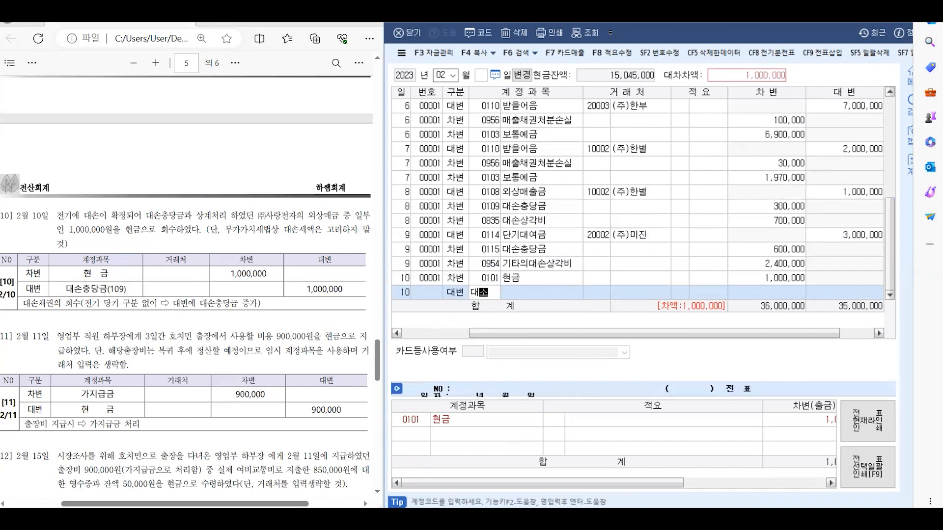
key(Return)
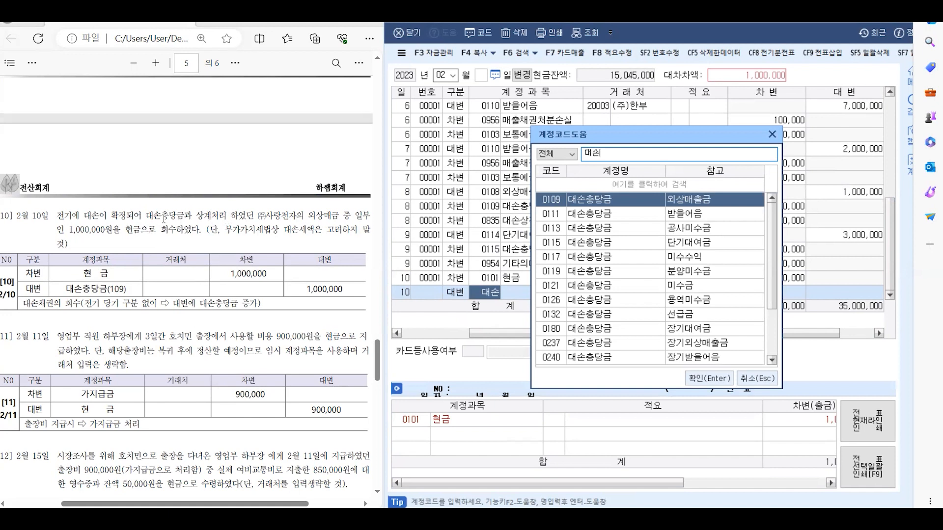
drag(310, 216, 351, 216)
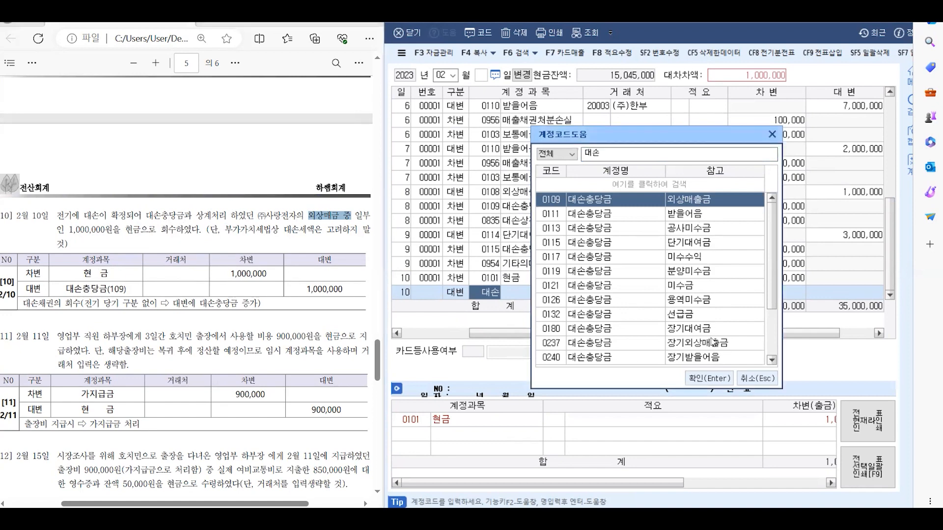
click(706, 380)
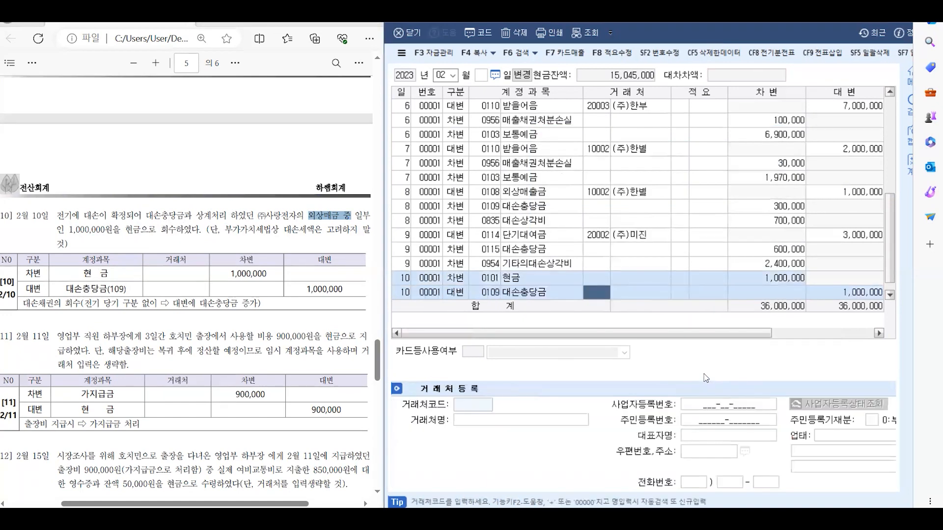
click(838, 292)
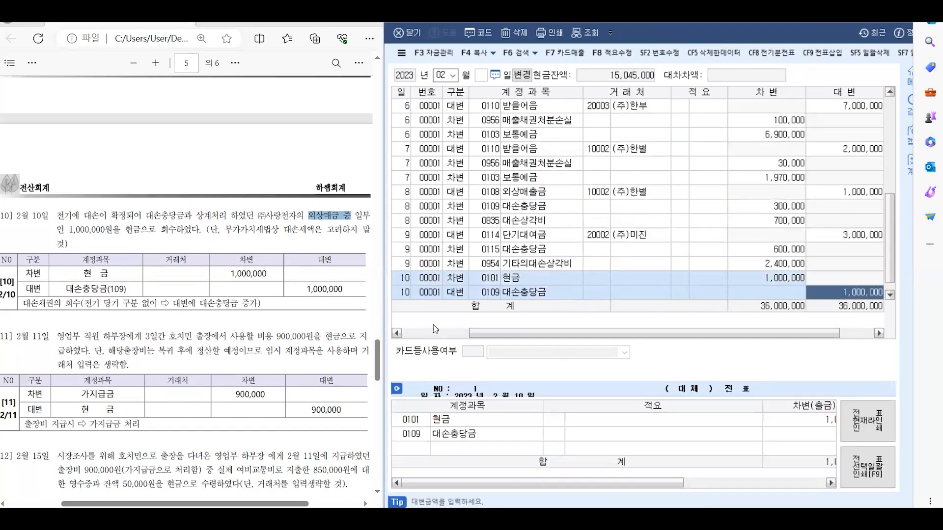
Add a day 11 debit (차변) line with account 0134 가지급금, found by searching the accounts for 가지.
scroll(128, 330, down, 3)
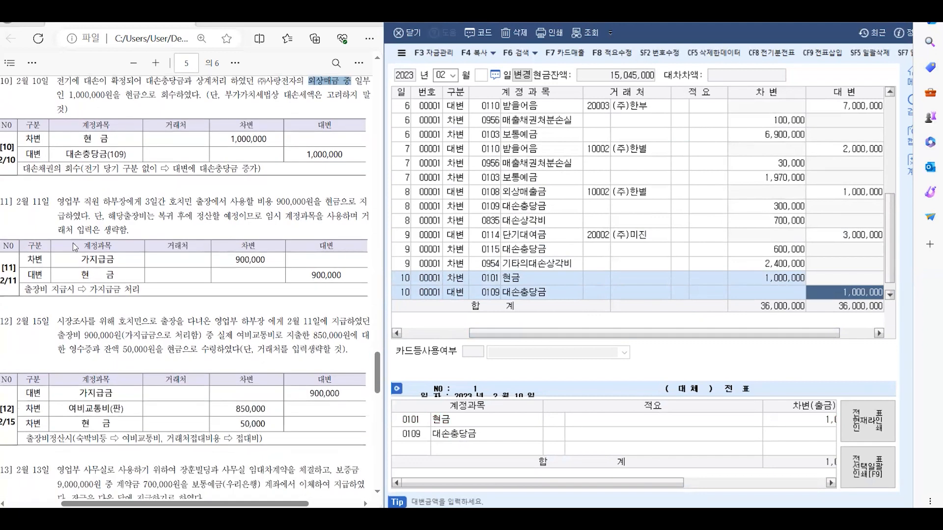
key(Return)
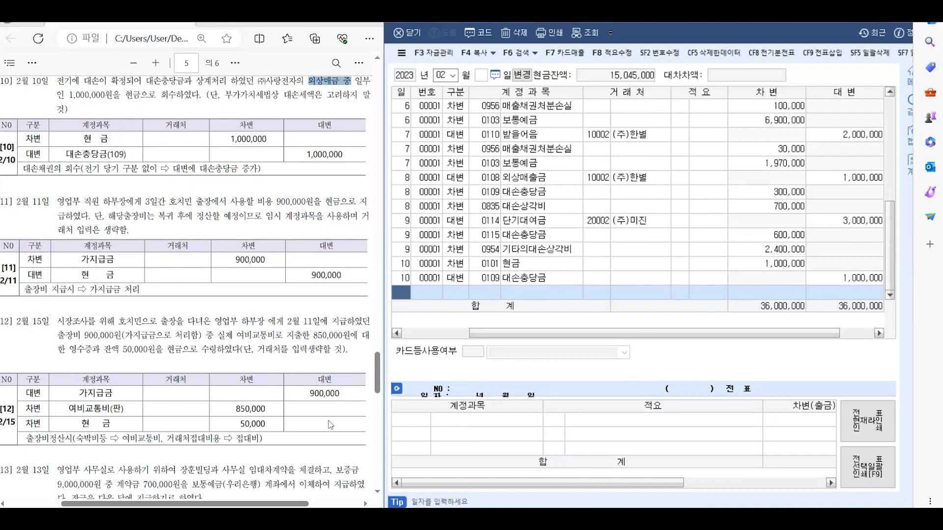
text(11)
key(Return)
key(3)
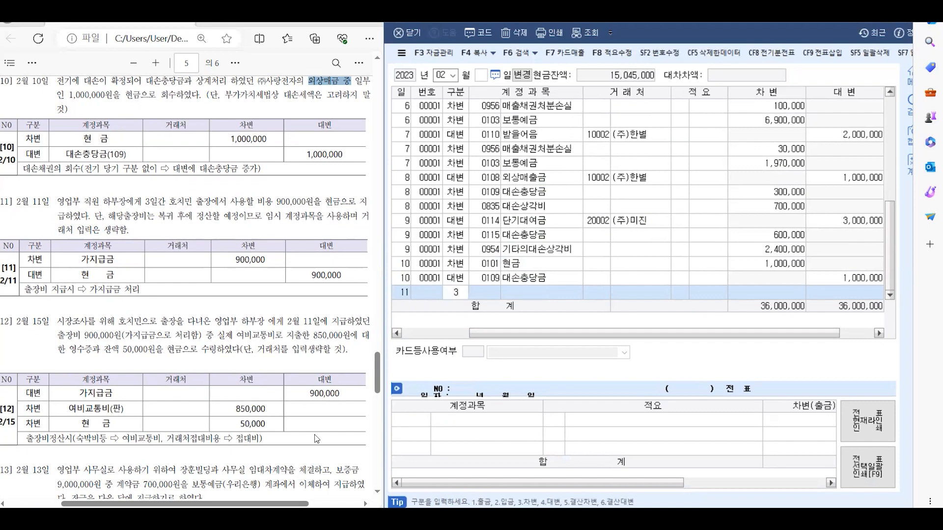
key(Return)
text(가지)
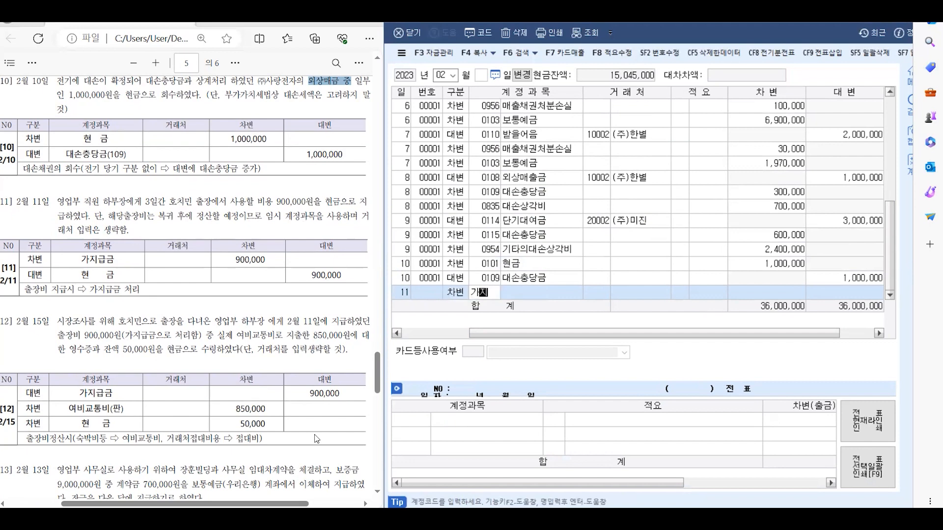
key(Return)
key(Return)
Set the day 11 가지급금 line's debit amount to 900,000, leaving its trading partner blank.
key(Return)
key(Return)
key(Return)
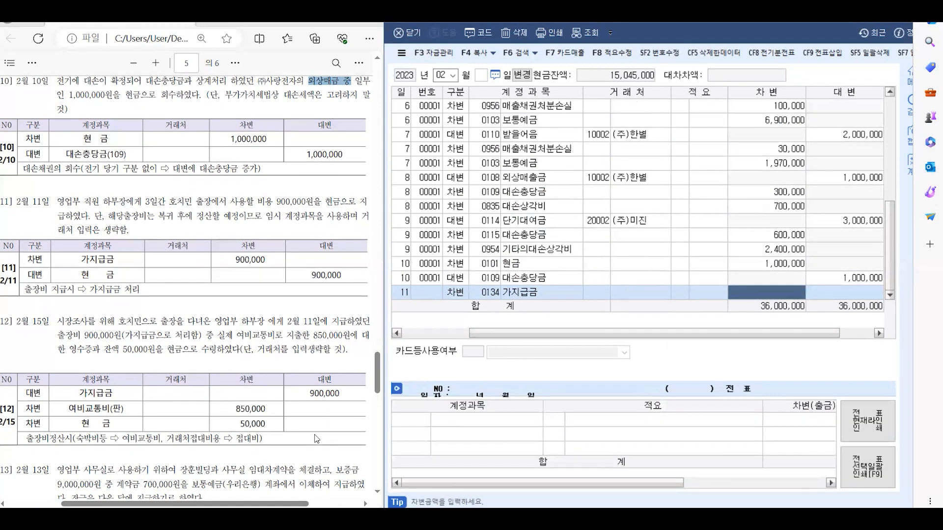
text(9000000)
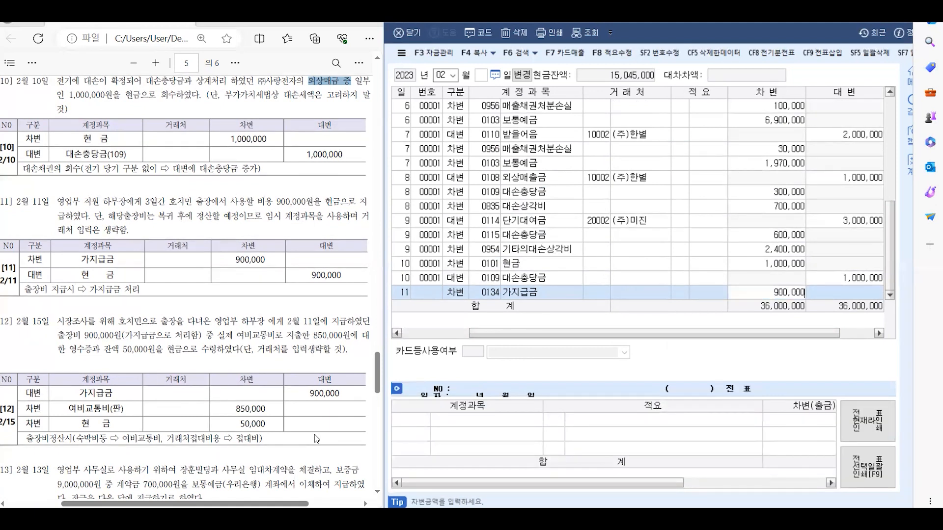
key(Return)
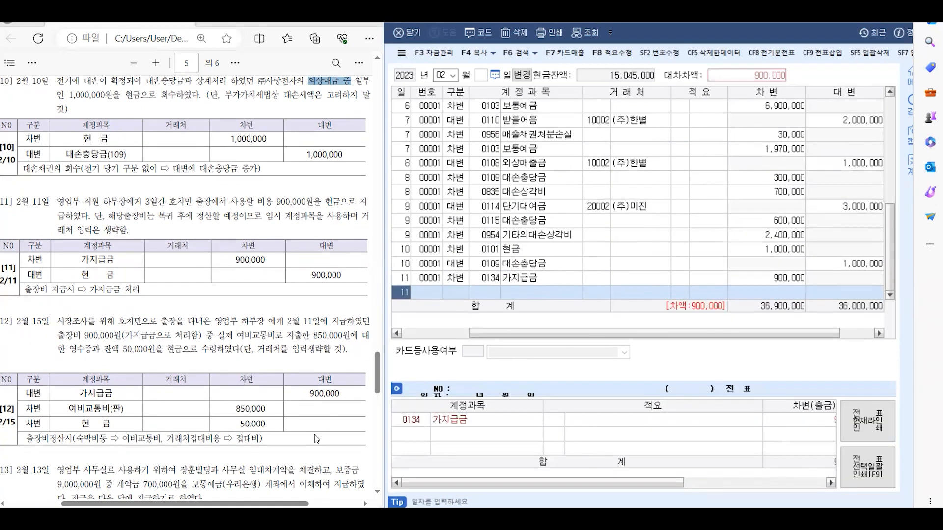
Add a day 11 credit (대변) line with account 0101 현금, keeping the credit amount of 900,000.
key(Return)
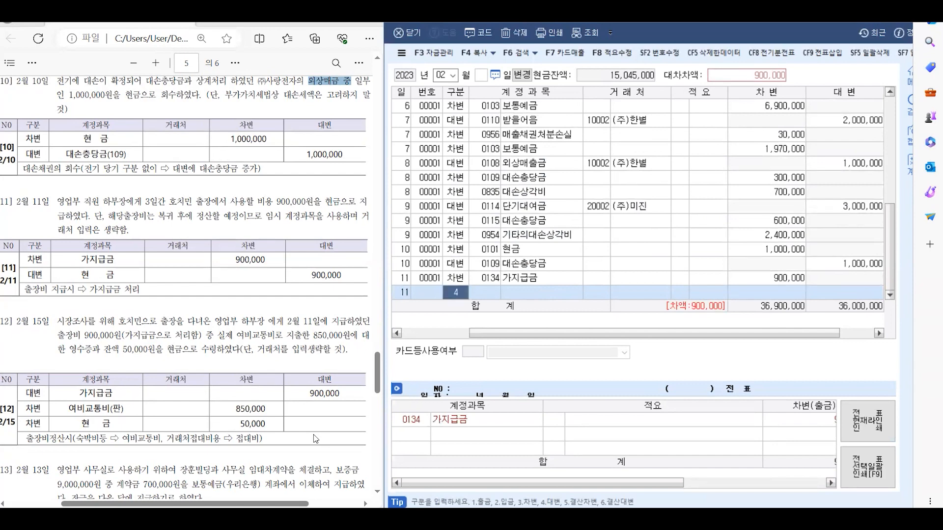
text(4)
key(Return)
text(101)
key(Return)
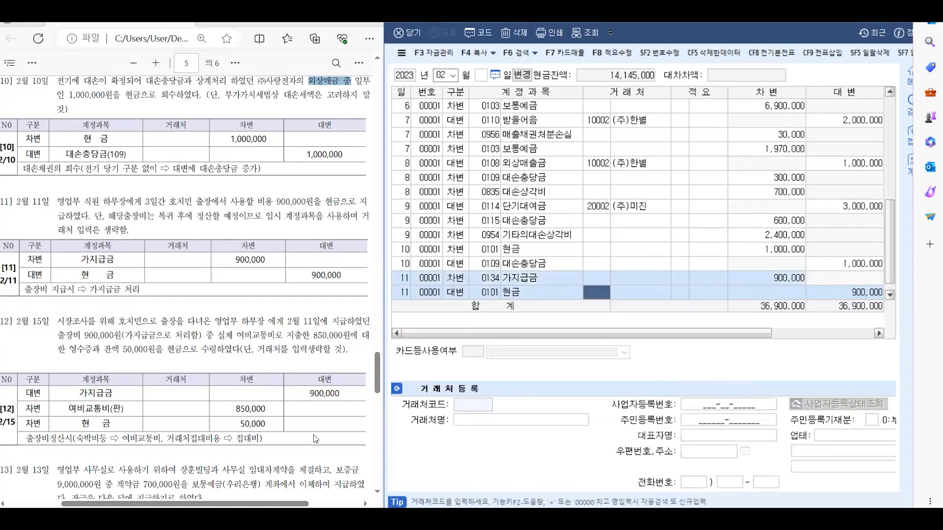
key(Return)
key(Return)
key(Return)
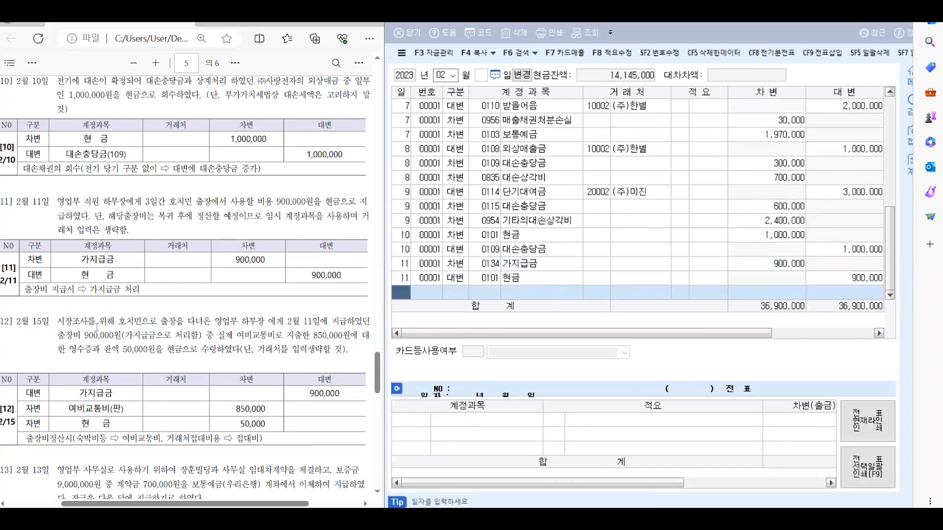
Add a day 15 credit (대변) line with account 0134 가지급금, found by searching the accounts for 가지.
scroll(98, 326, down, 3)
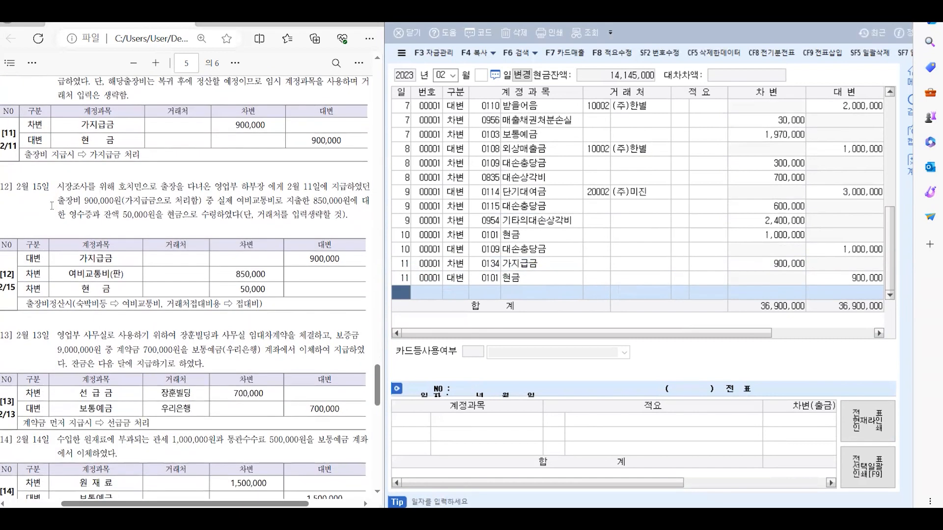
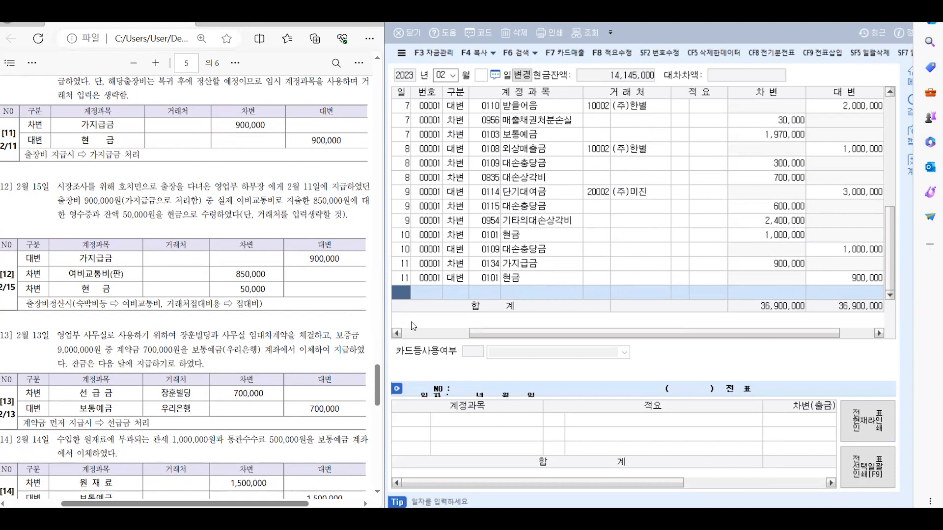
click(402, 289)
text(15)
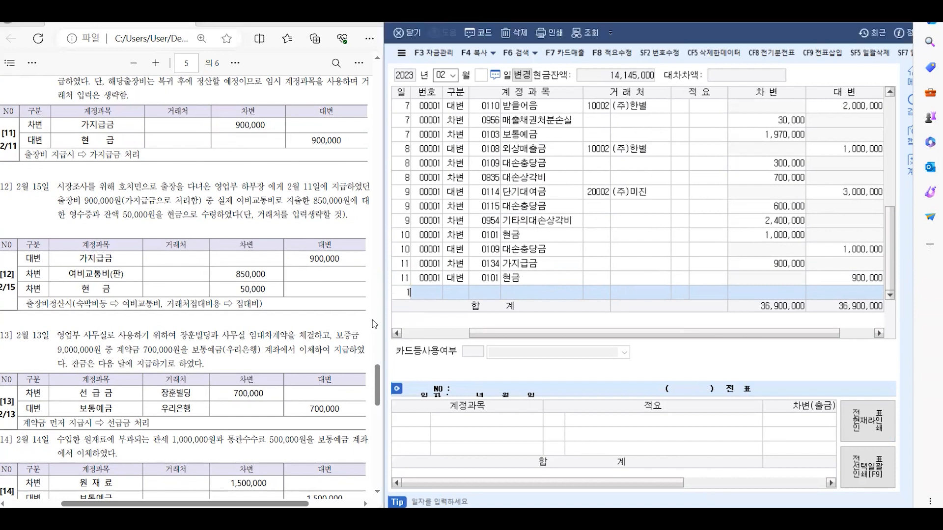
key(Return)
text(4)
key(Return)
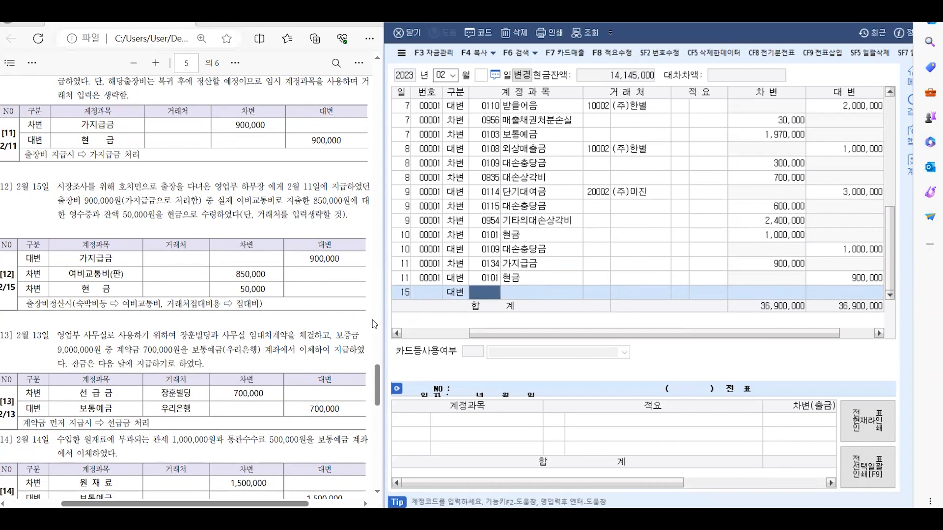
text(가지)
key(Return)
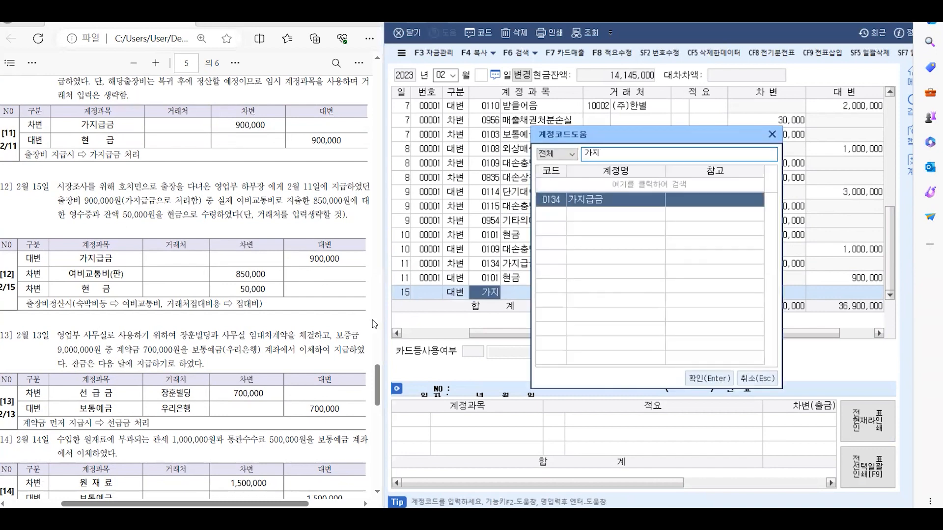
key(Return)
Set the day 15 가지급금 line's credit amount to 900,000, leaving its trading partner blank.
key(Return)
key(Return)
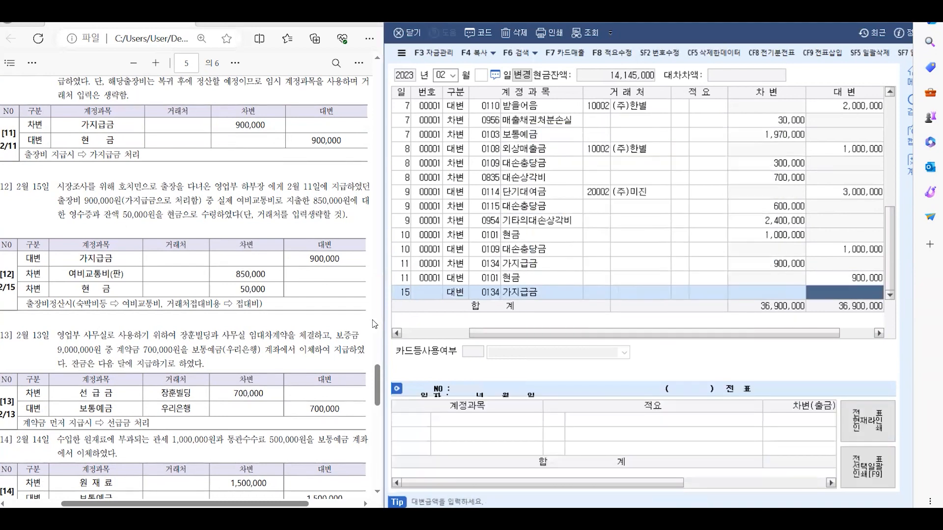
text(9000000)
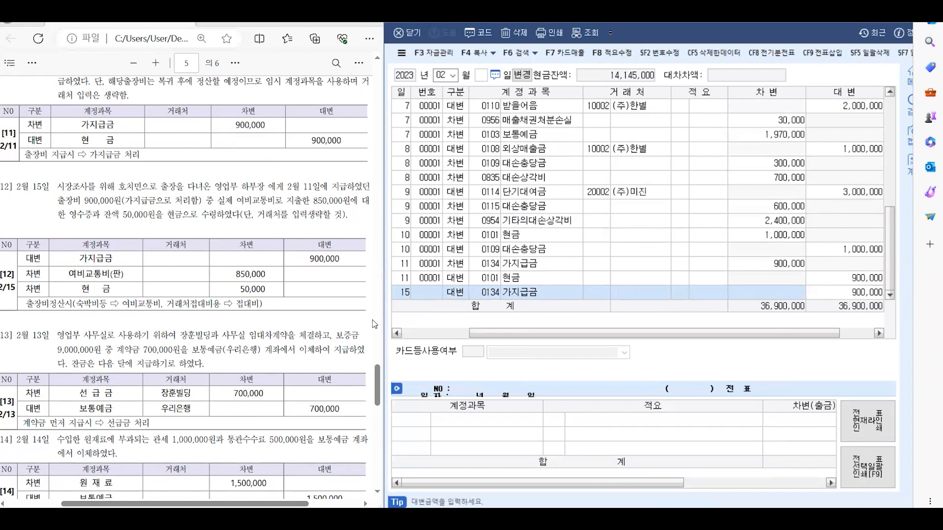
key(Return)
Add a day 15 debit (차변) line with the 판매관리비 account 0812 여비교통비, found by searching the accounts for 여비.
text(15)
key(Return)
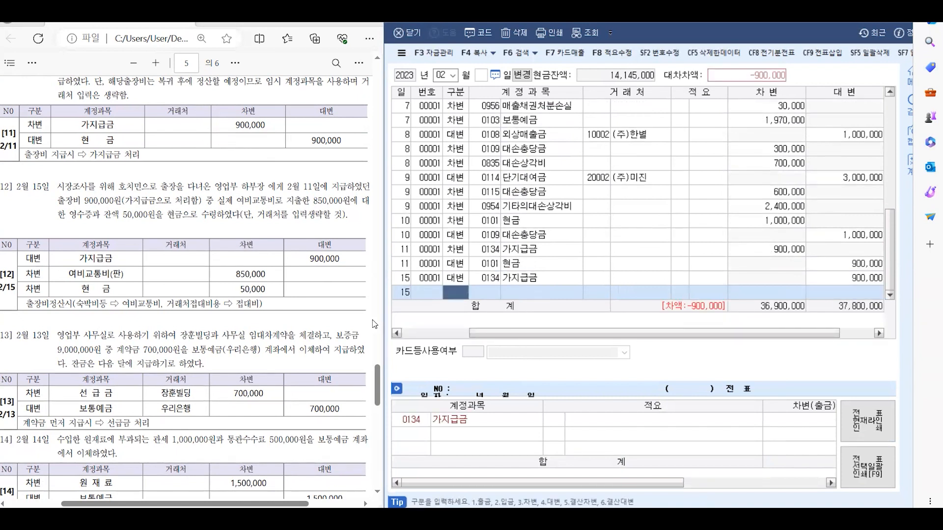
text(3)
key(Return)
text(여비)
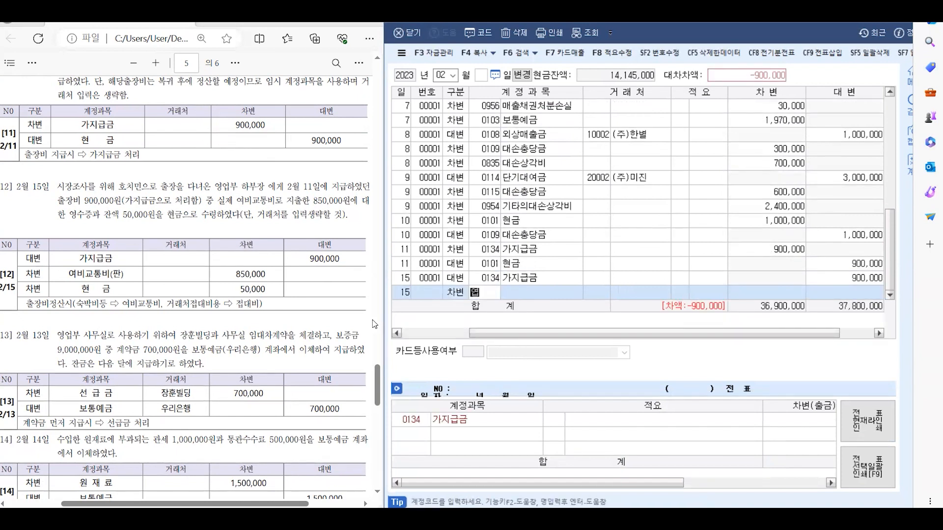
key(Return)
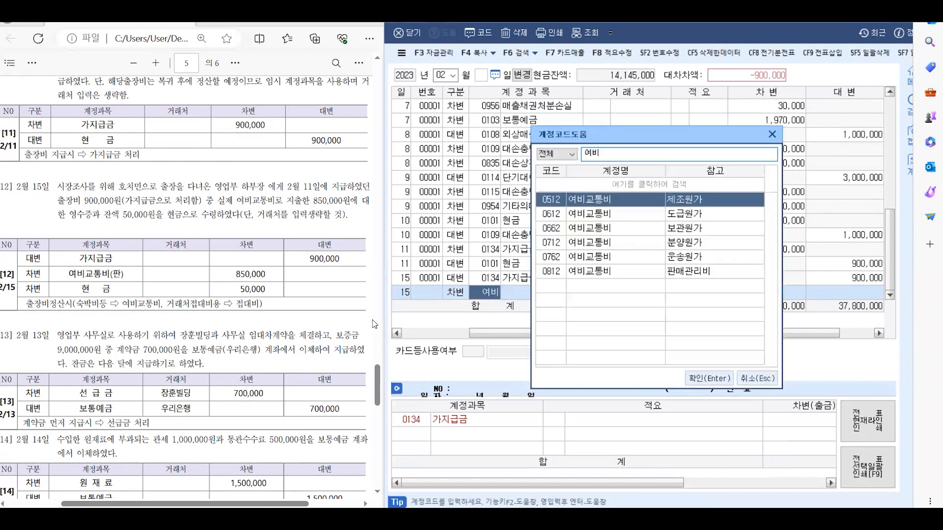
click(587, 273)
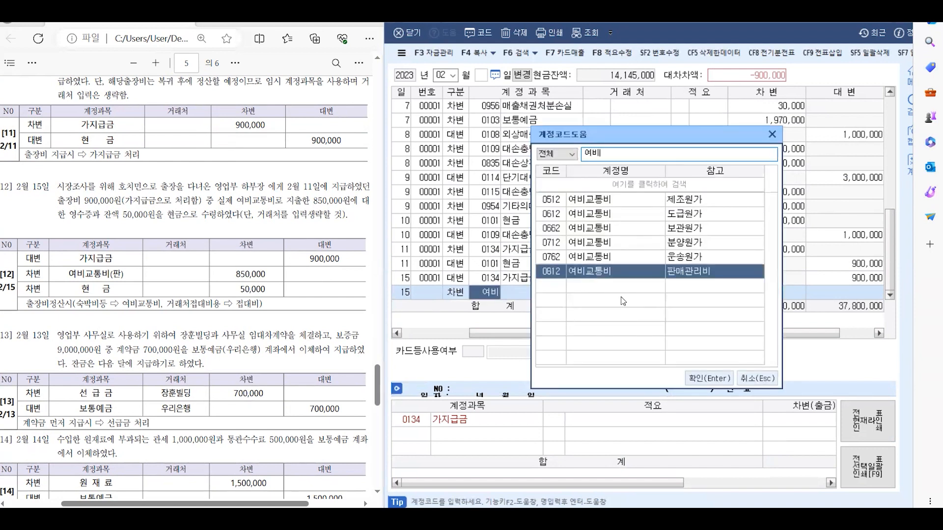
click(708, 384)
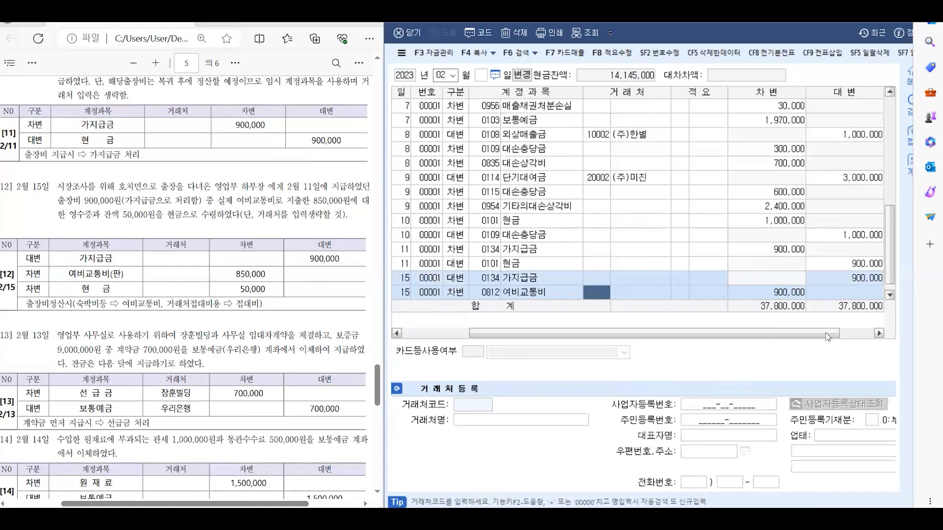
Set the day 15 여비교통비 line's debit amount to 850,000.
click(783, 293)
text(850000)
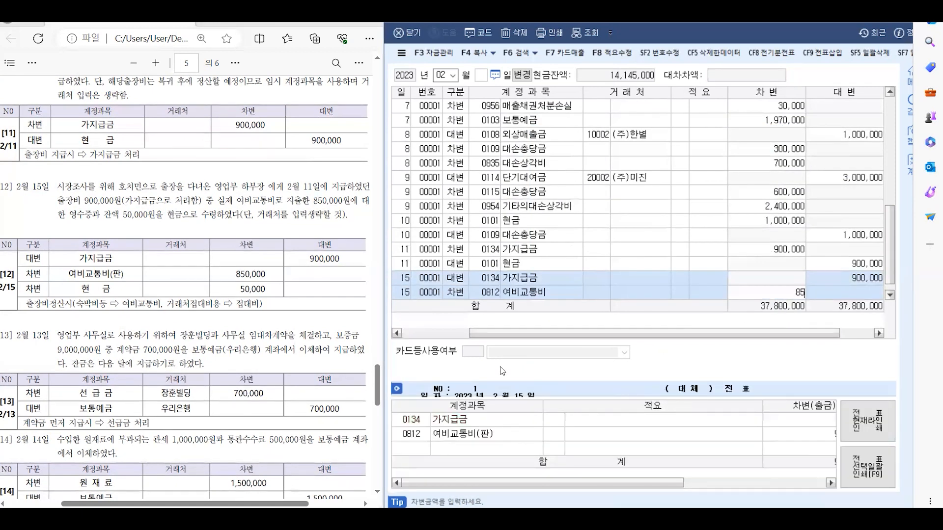
key(Return)
Add a day 15 debit (차변) line with account 0101 현금, keeping the debit amount of 50,000.
text(15)
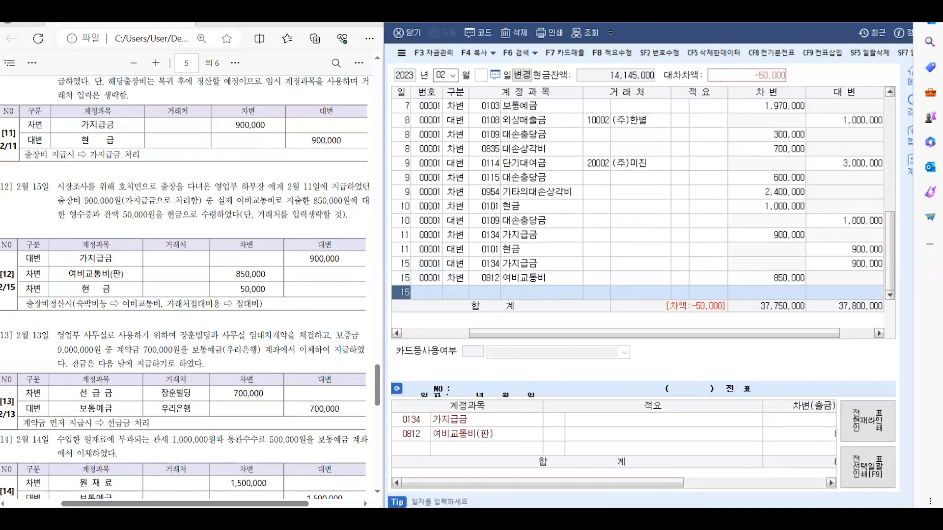
text(3)
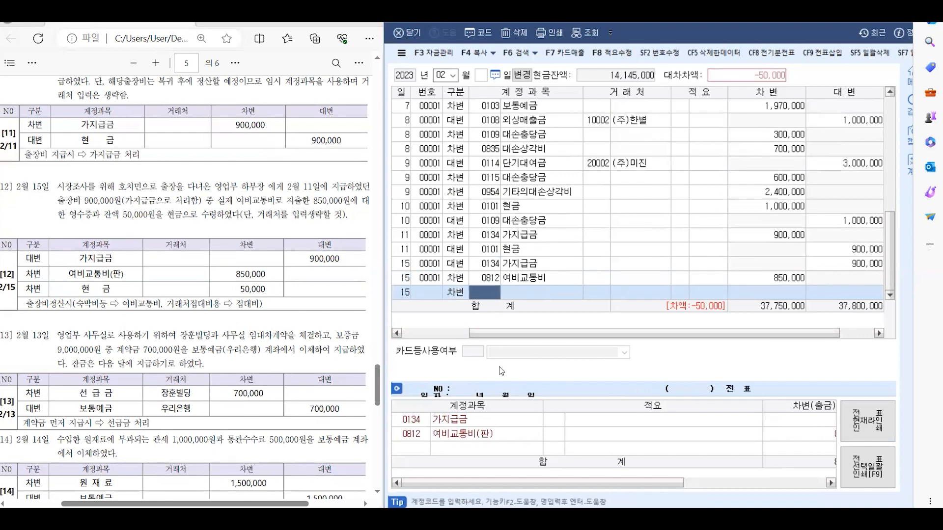
text(현금)
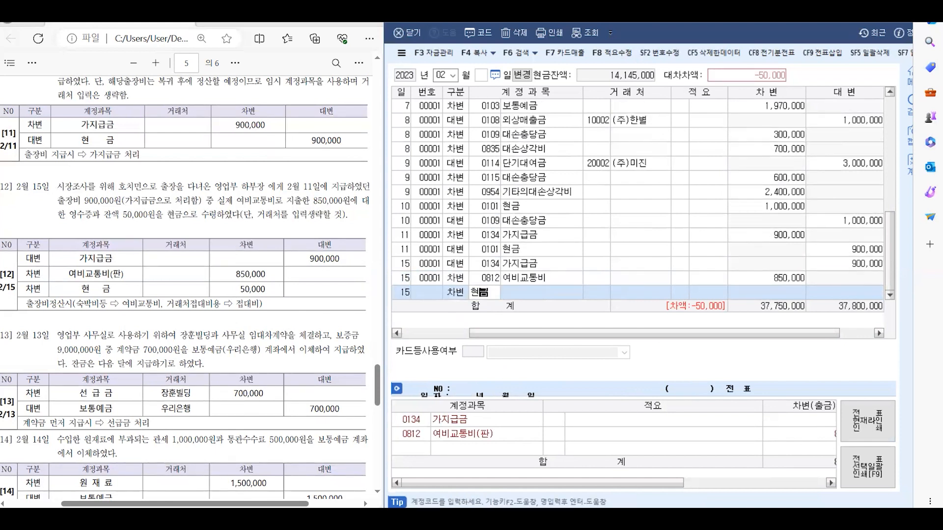
key(Return)
key(Return)
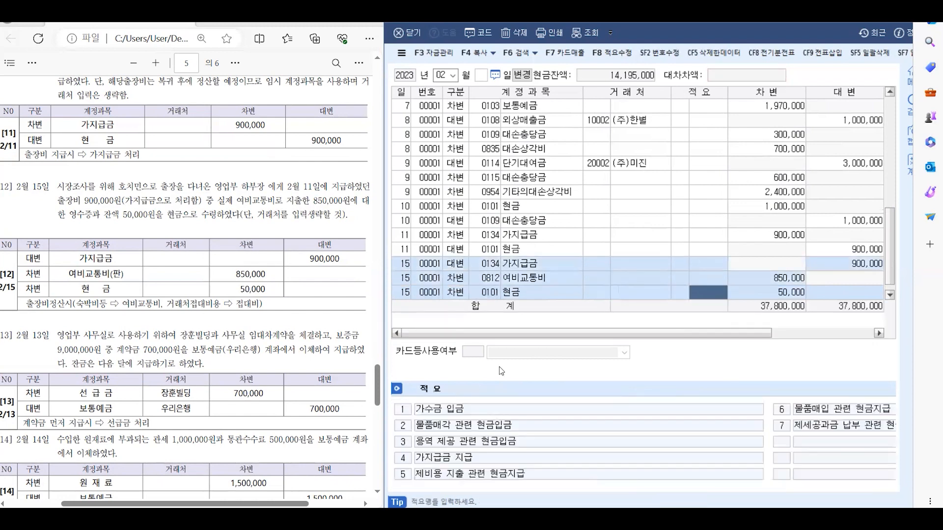
key(Return)
key(Return)
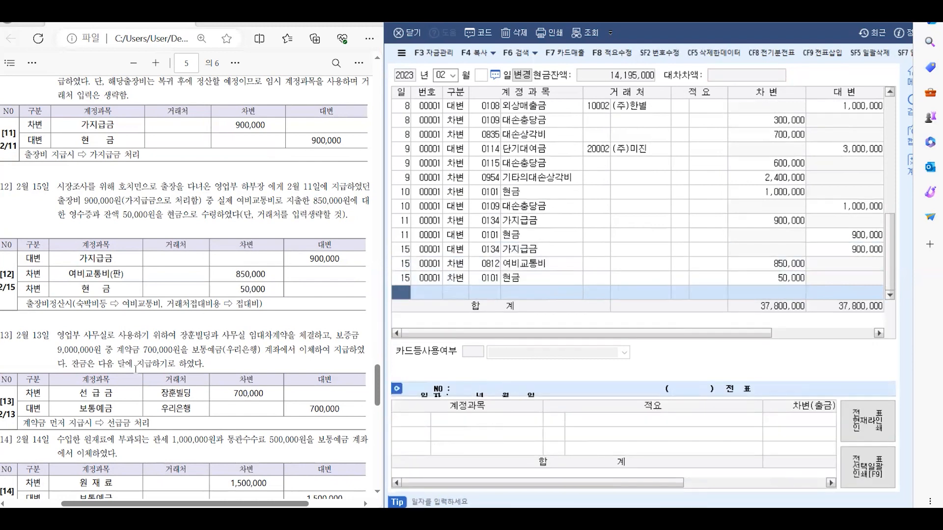
Add a day 13 debit (차변) line with account 0131 선급금, found by searching the accounts for 선급.
scroll(109, 328, down, 3)
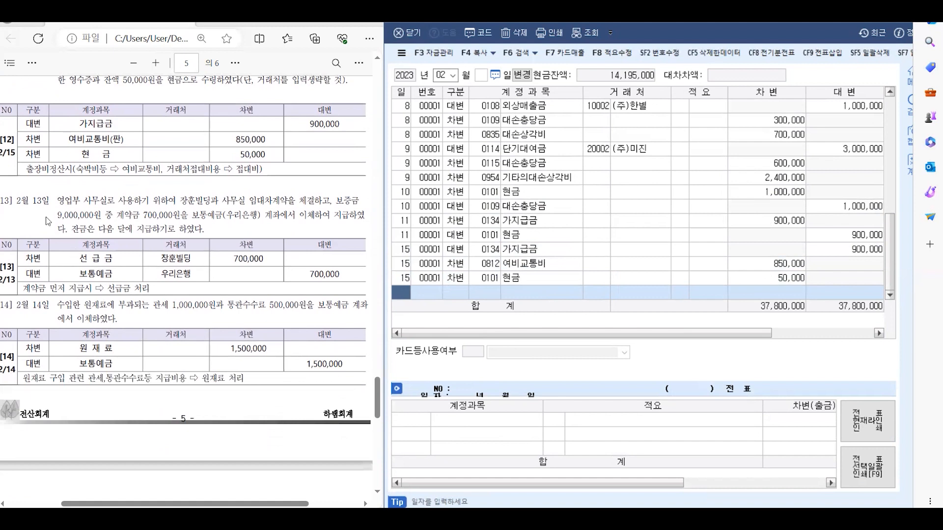
click(402, 290)
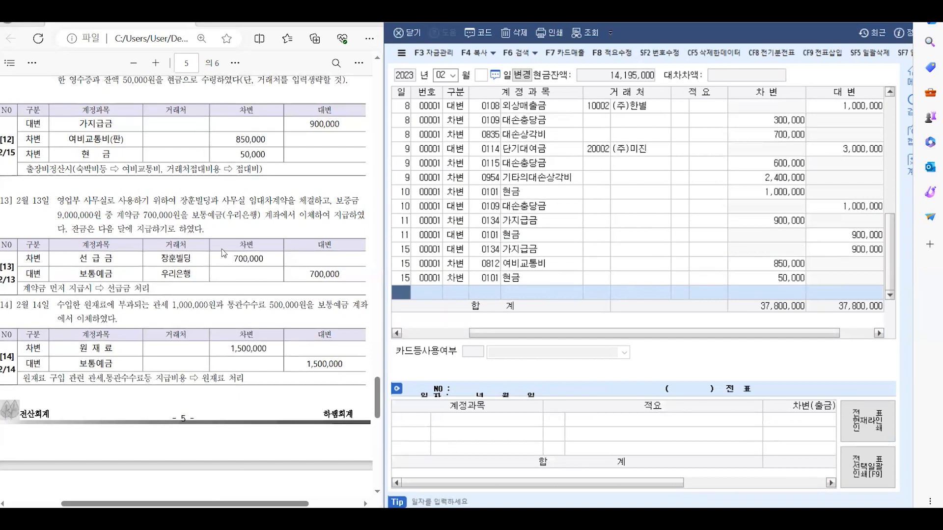
text(13)
key(Return)
text(3)
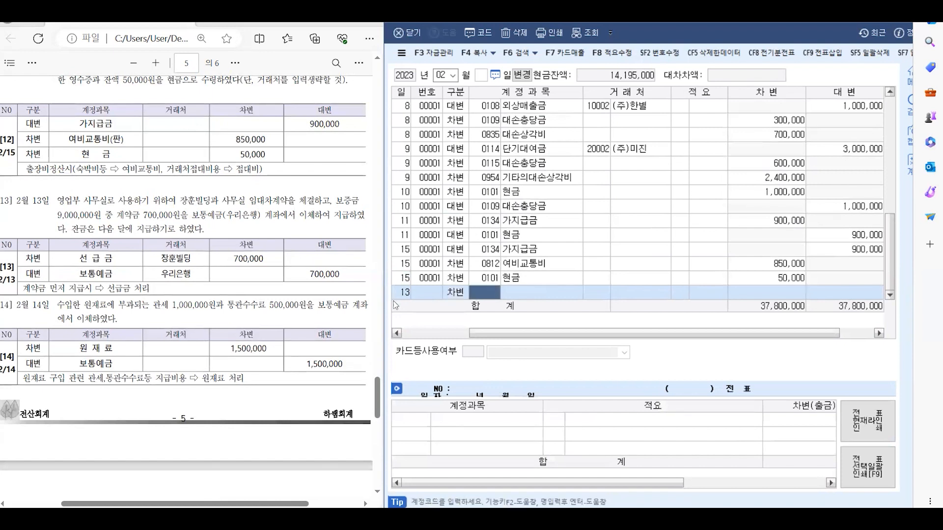
text(선급)
key(Return)
key(Return)
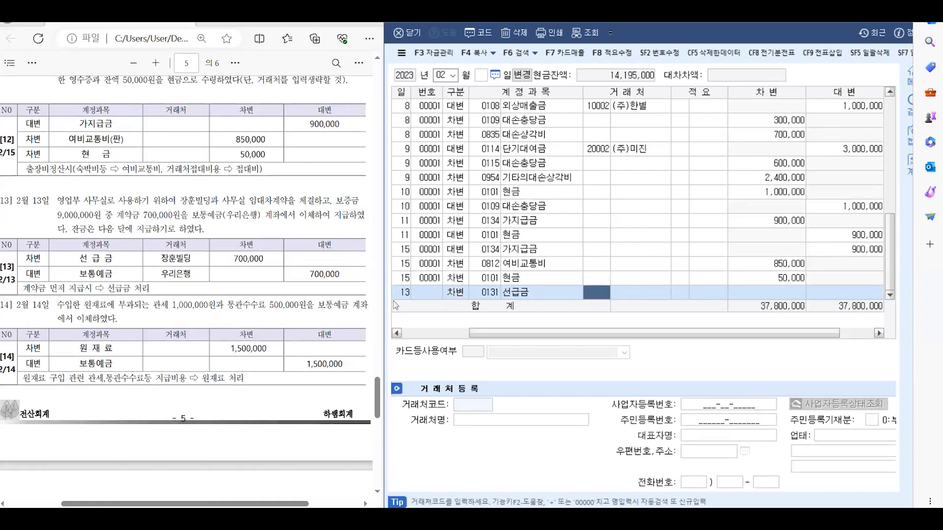
text(장훈)
key(Return)
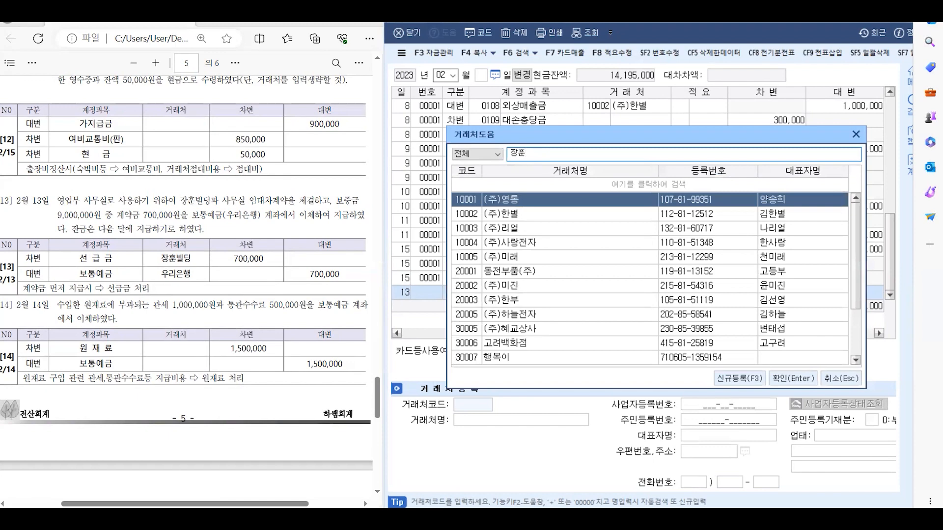
click(856, 134)
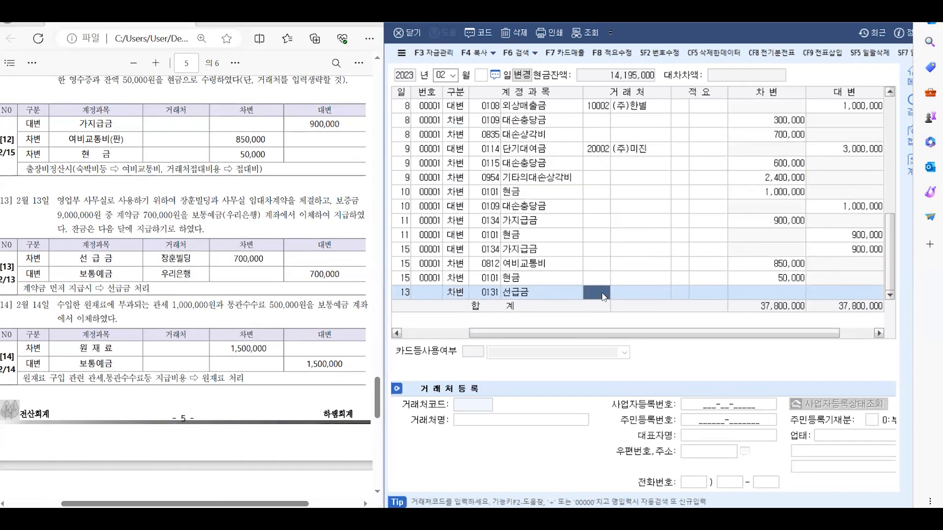
Register 장훈빌딩 as a new trading partner on the day 13 선급금 line, accepting the proposed partner code.
key(plus)
text(장훈)
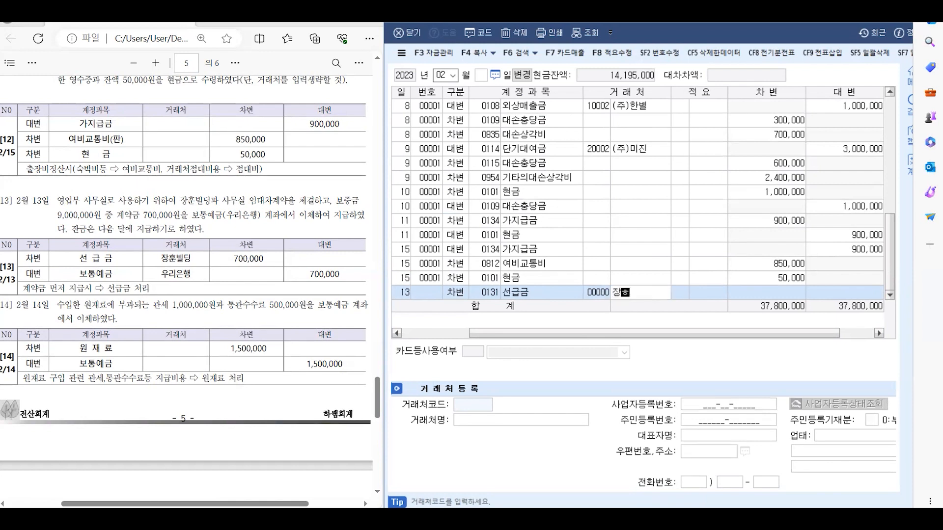
text(빌딩)
key(Return)
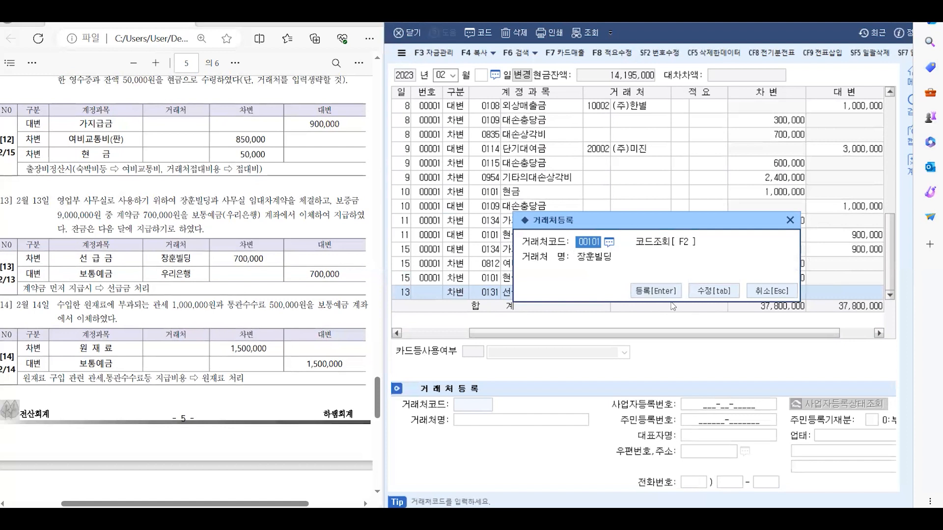
click(654, 291)
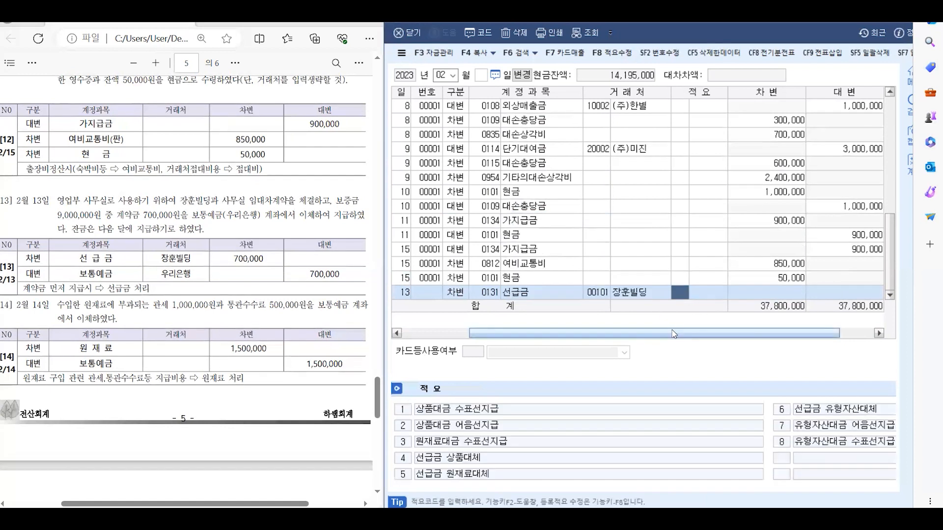
Set the day 13 선급금 line's debit amount to 700,000, leaving its description (적요) blank.
key(Return)
key(Return)
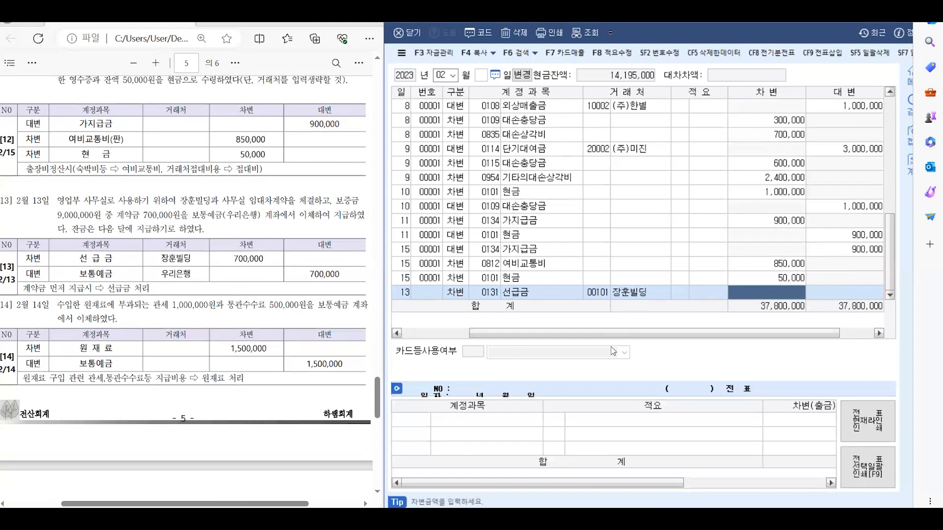
text(000000)
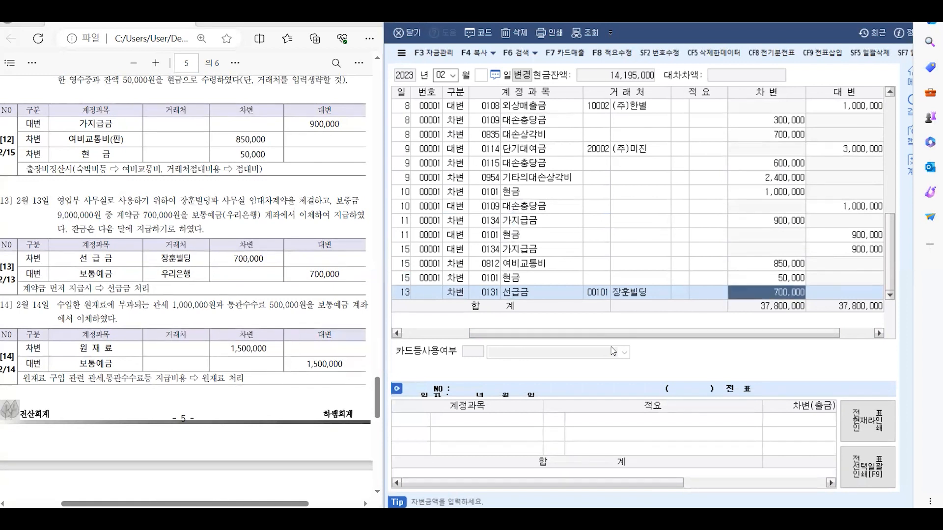
key(Return)
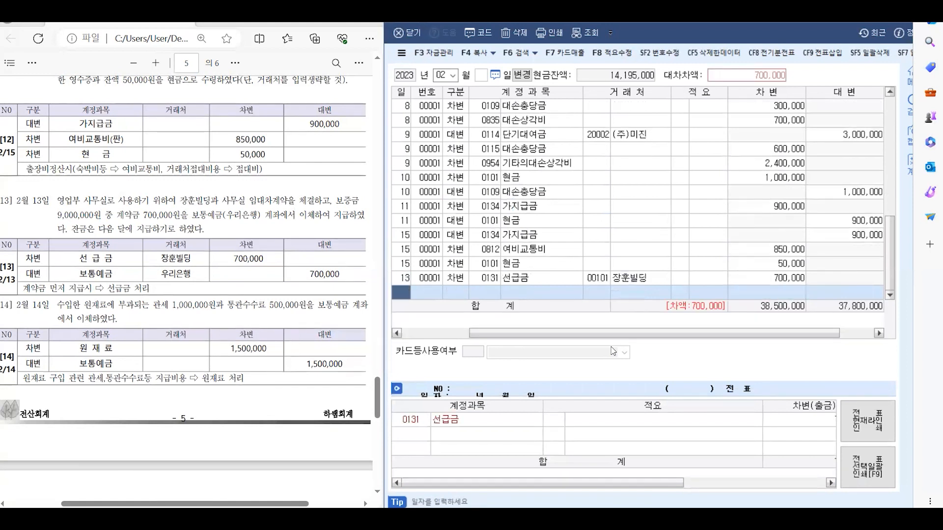
Add a day 13 credit (대변) line with account 0103 보통예금.
text(13)
key(Return)
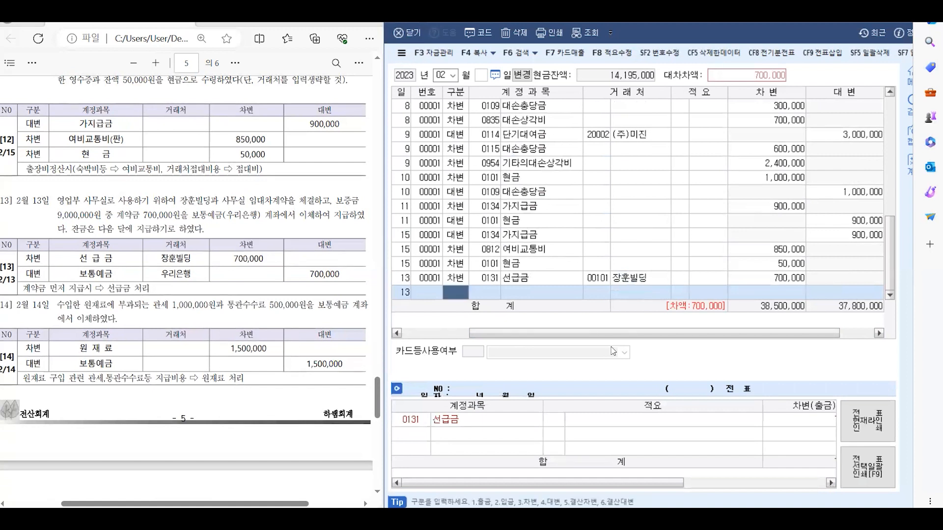
text(4)
key(Return)
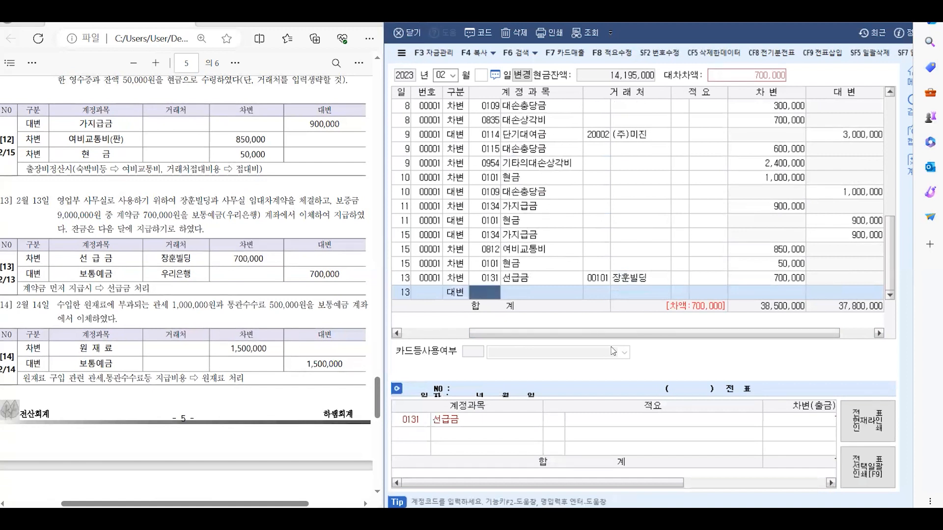
text(103)
key(Return)
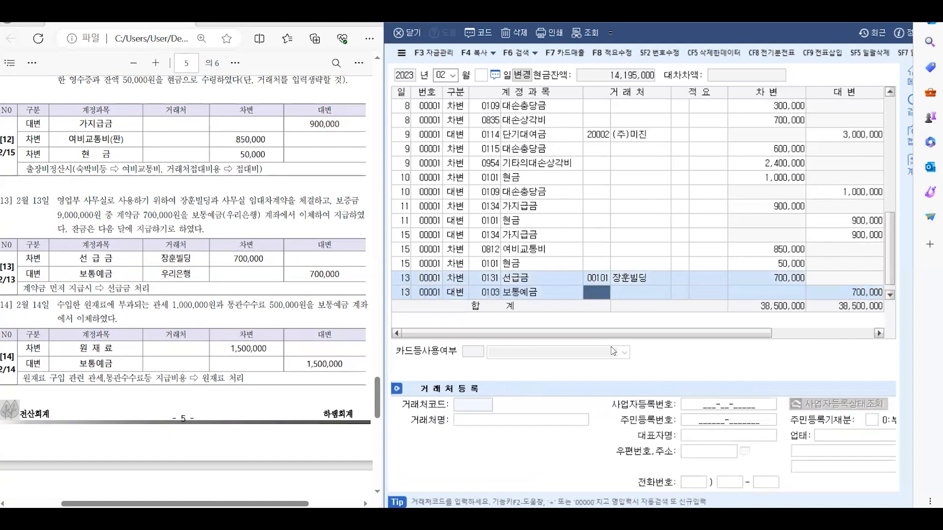
Set the day 13 보통예금 line's trading partner to 우리은행/예금 by searching for 우리, keeping the credit amount of 700,000.
text(우리)
key(Return)
key(Return)
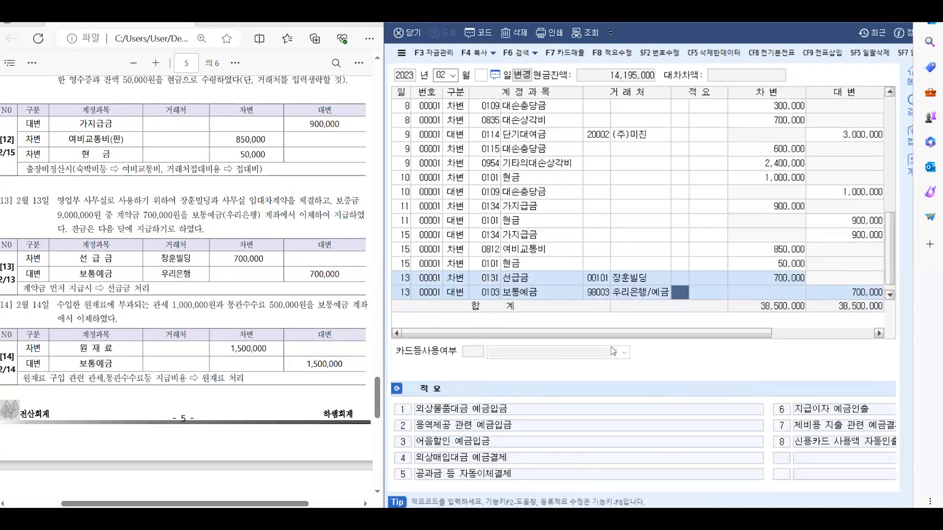
key(Return)
key(Return)
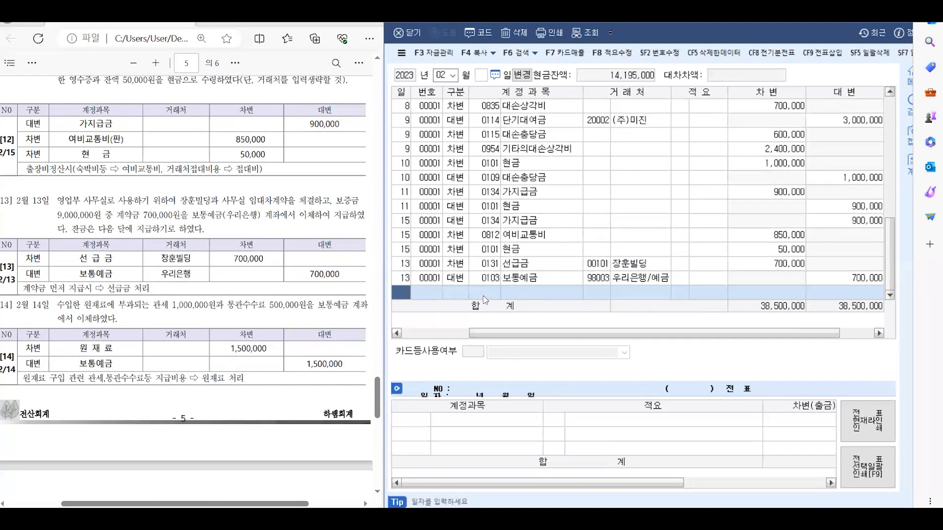
Add a day 14 debit (차변) line with account 0153 원재료, found by searching for 원재.
click(81, 307)
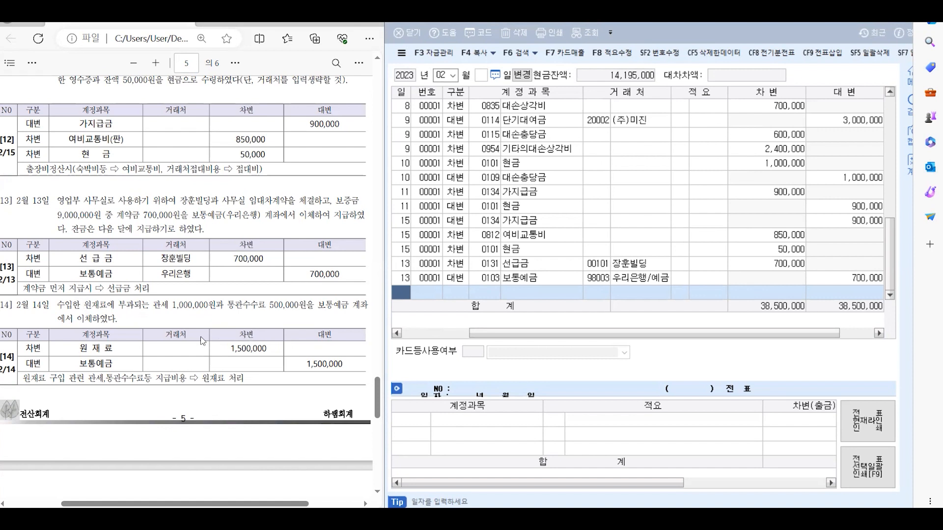
click(400, 297)
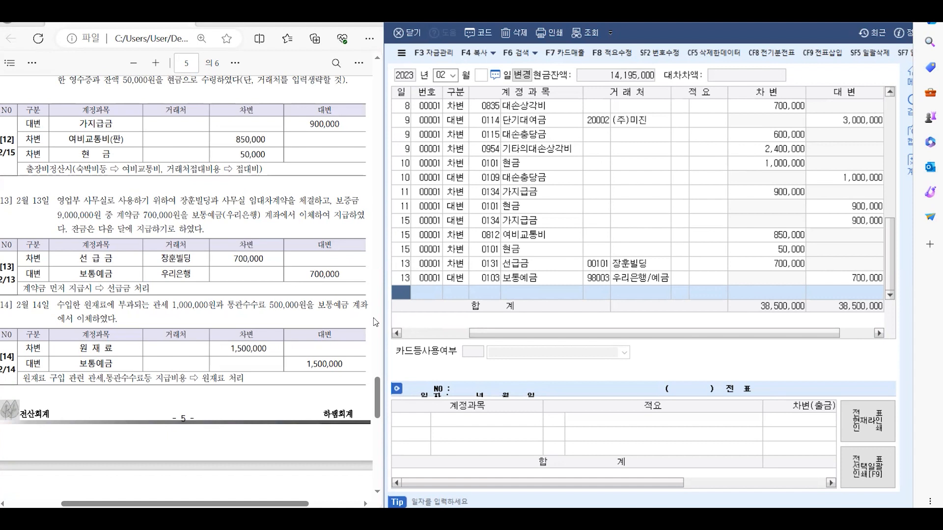
text(14)
key(Return)
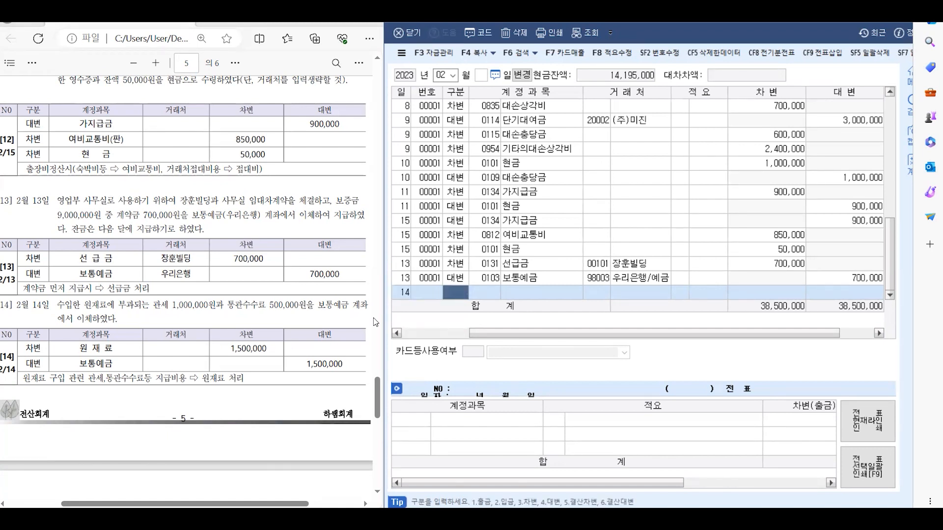
text(3)
key(Return)
text(원재)
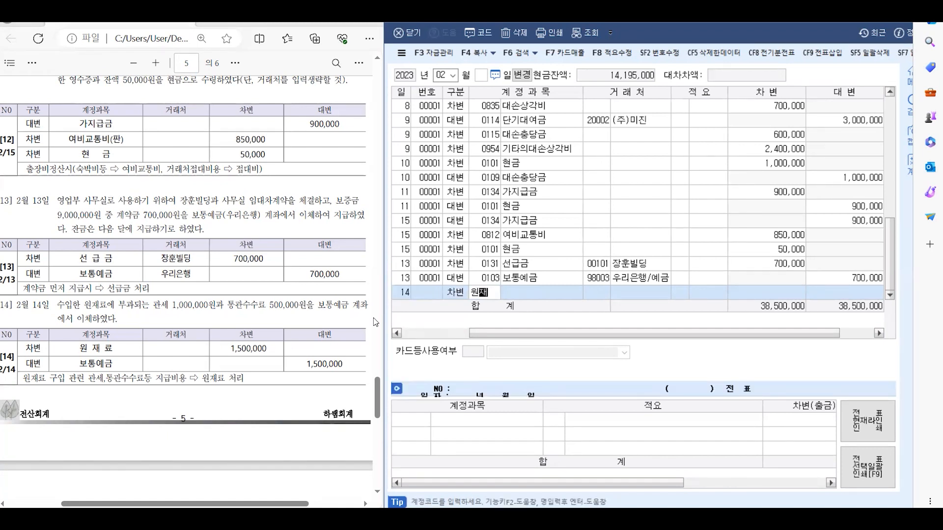
key(Return)
key(Return)
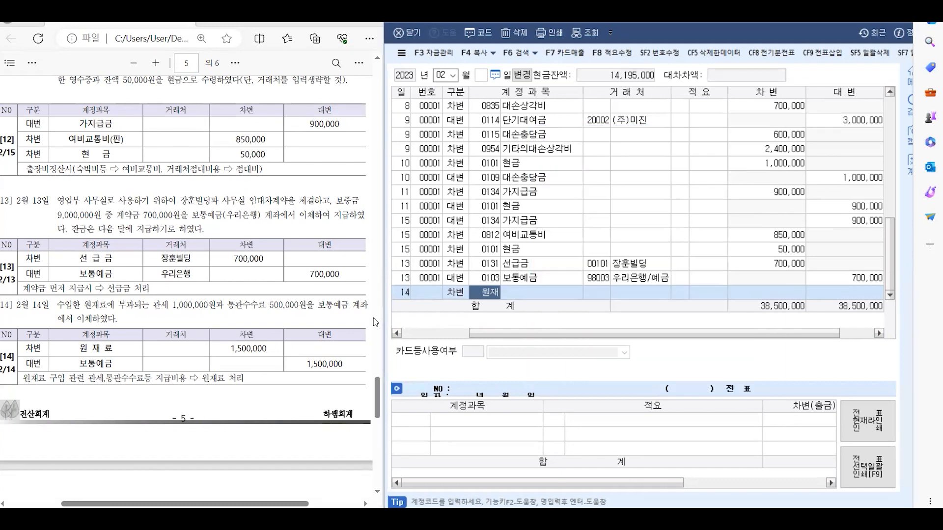
key(Return)
Set the day 14 원재료 line's debit amount to 1,500,000, leaving its trading partner and description (적요) blank.
key(Return)
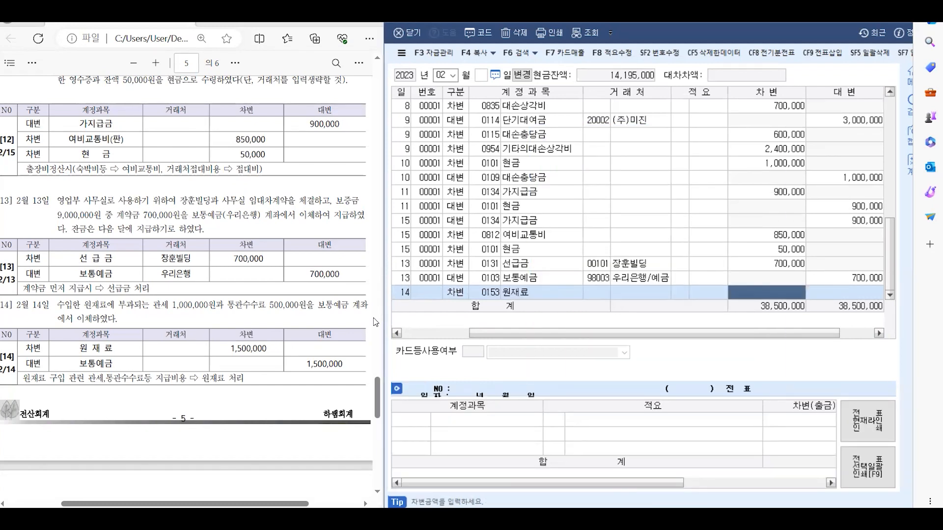
text(1500000)
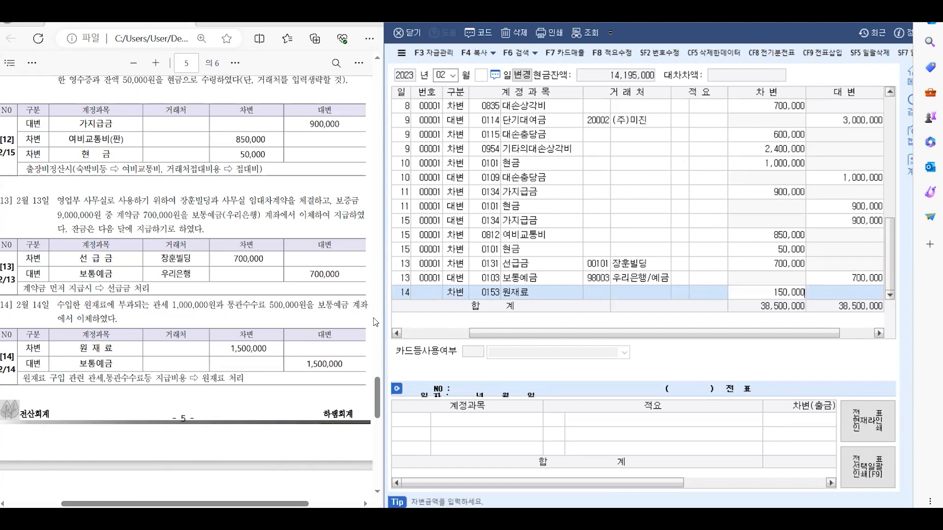
key(Return)
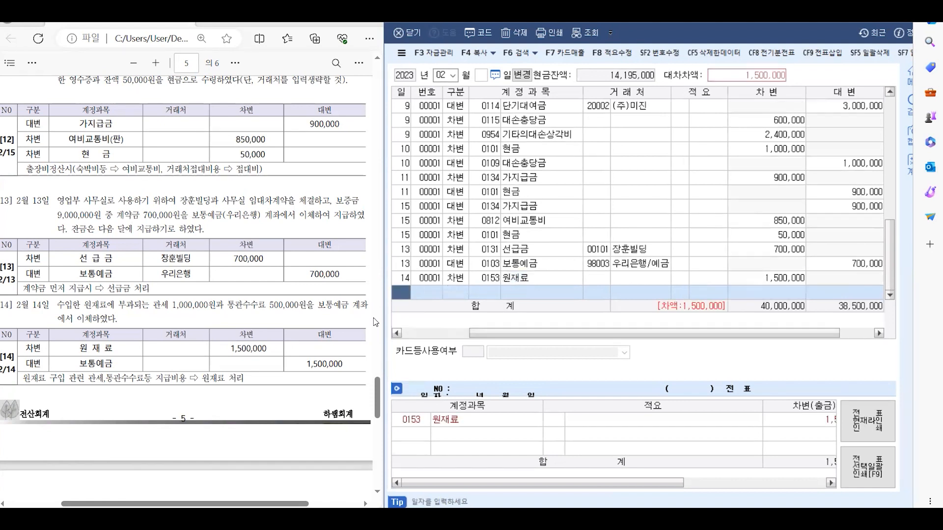
Add a day 14 credit (대변) line with account 0103 보통예금 for 1,500,000, leaving trading partner and description blank.
key(Return)
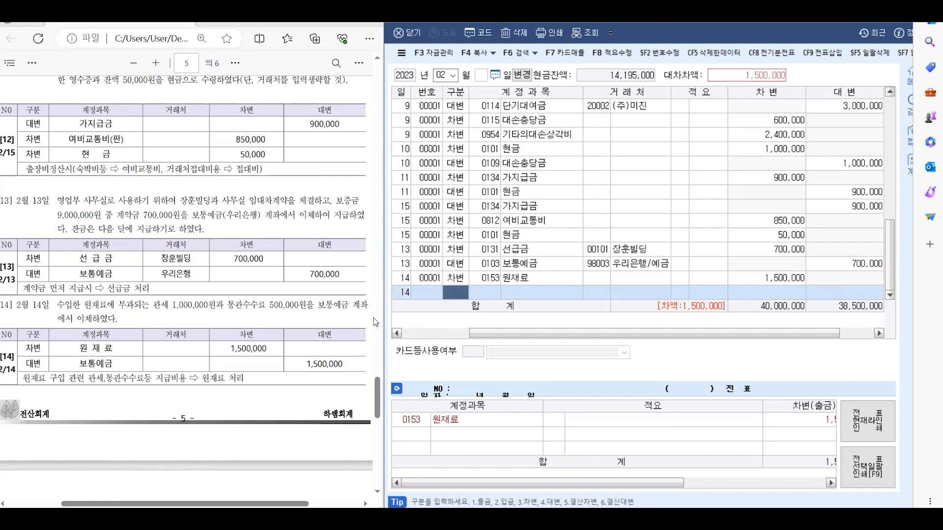
text(4)
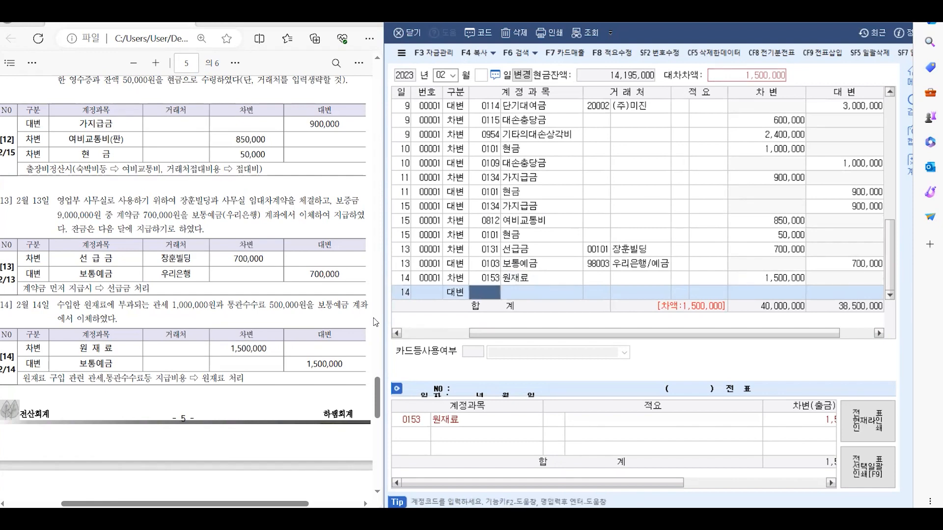
text(103)
key(Return)
key(Return)
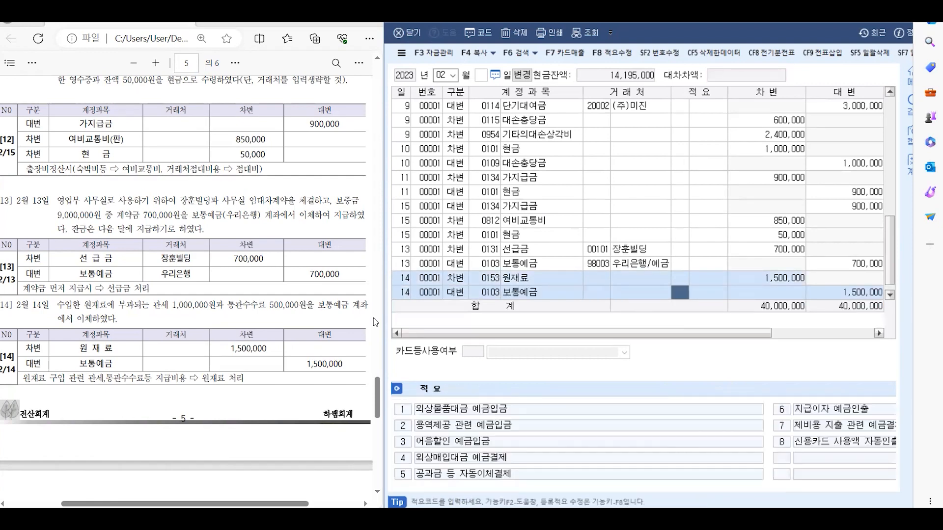
key(Return)
key(Return)
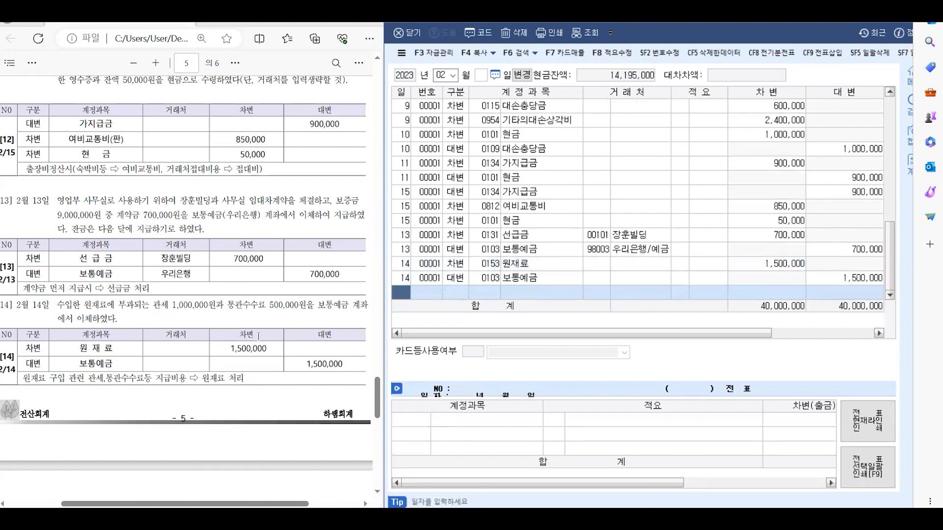
Add a day 15 debit (차변) line with account 0153 원재료 for transaction [15] in the PDF, searching for 원재.
scroll(170, 309, down, 5)
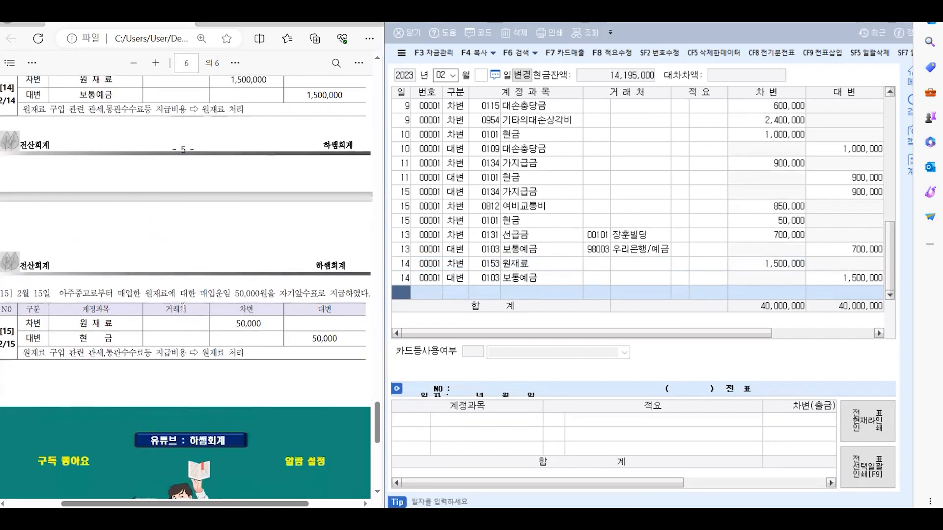
scroll(182, 308, down, 4)
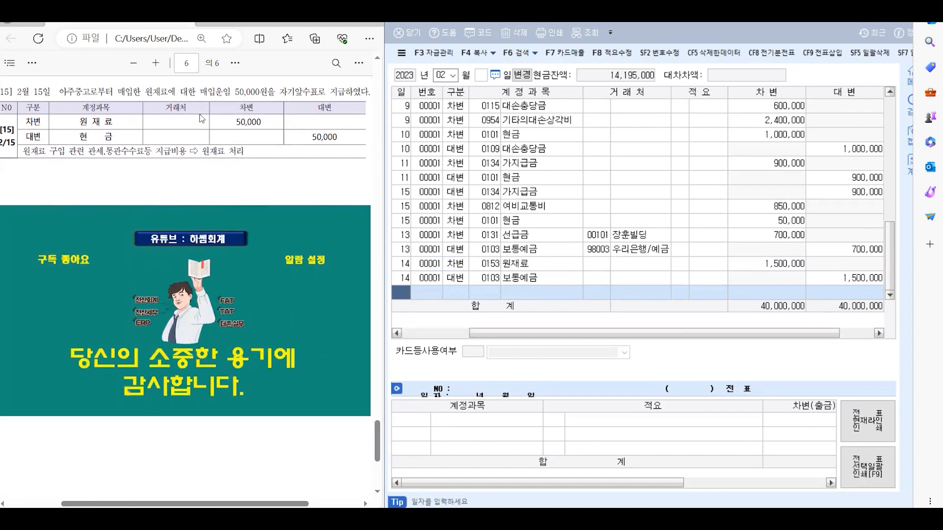
click(405, 294)
text(15)
key(Return)
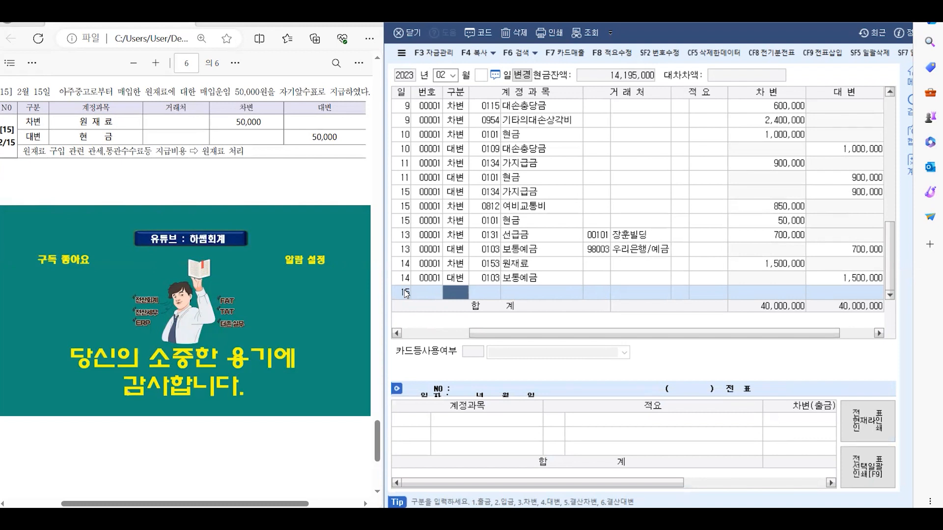
text(3)
key(Return)
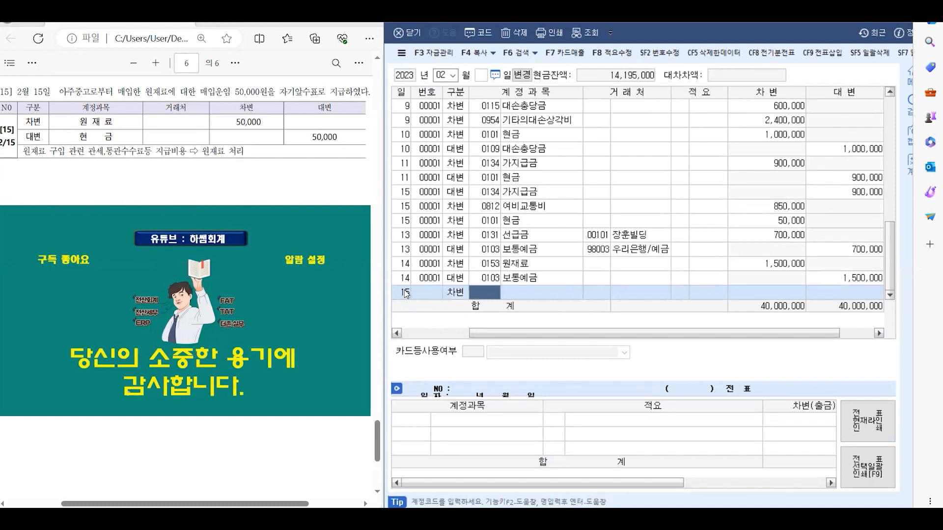
text(원재)
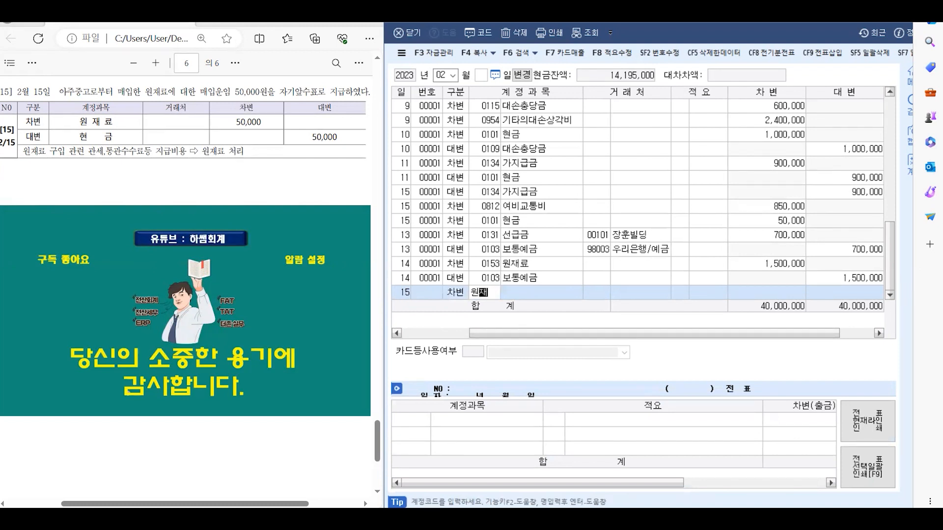
key(Return)
key(Return)
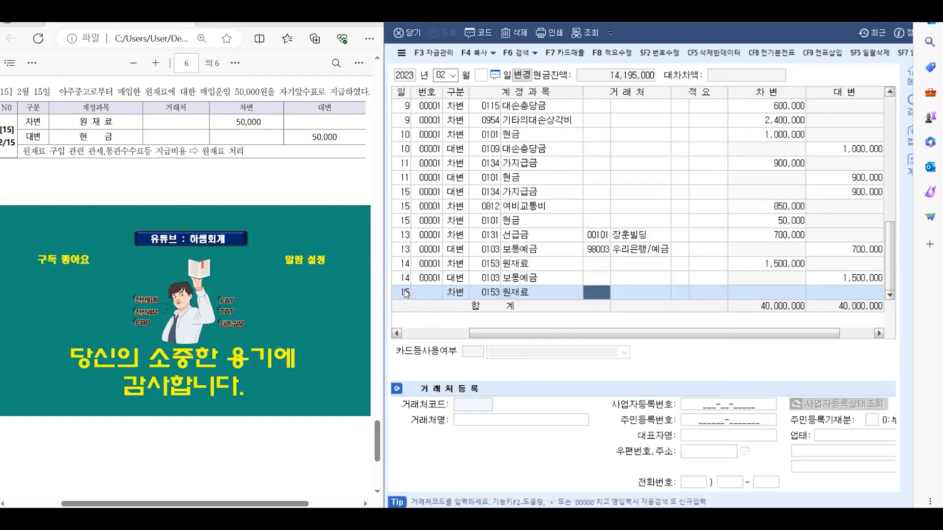
Set the day 15 원재료 line's debit amount to 50,000, leaving its trading partner and description (적요) blank.
key(Return)
text(50)
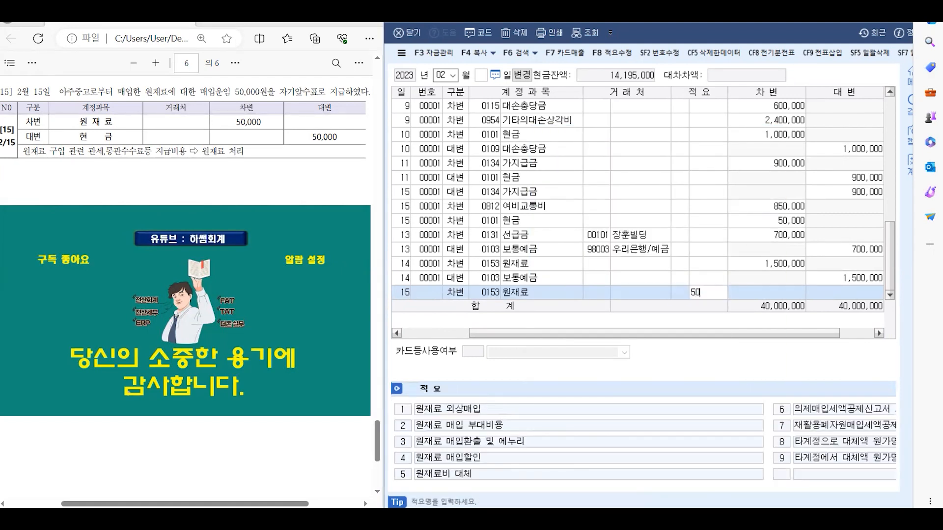
key(BackSpace)
key(BackSpace)
key(Return)
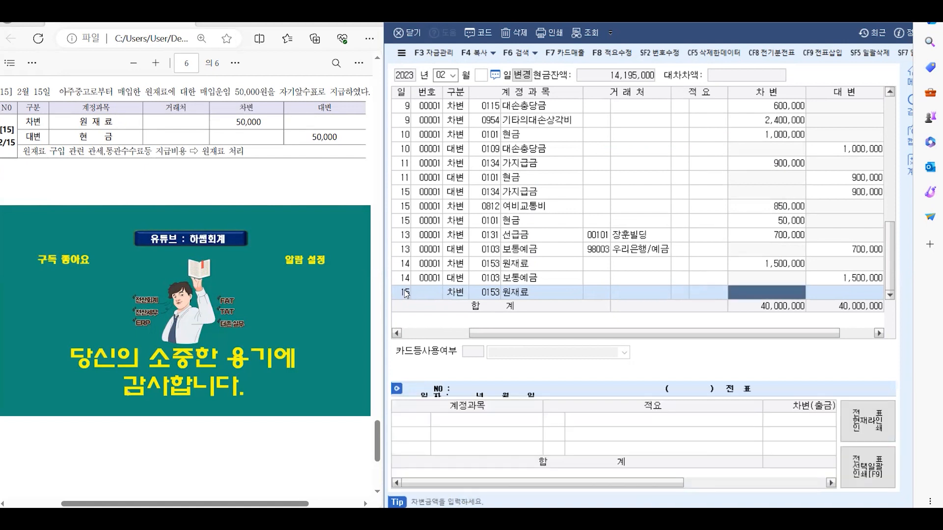
text(500000)
key(Return)
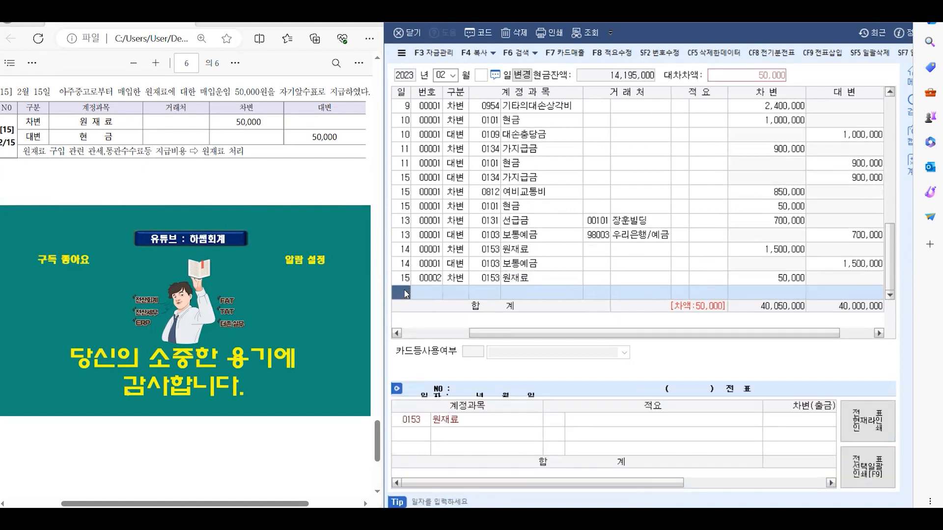
Add a day 15 credit (대변) line with account 0101 현금 for 50,000, leaving trading partner and description blank.
key(Return)
text(4)
key(Return)
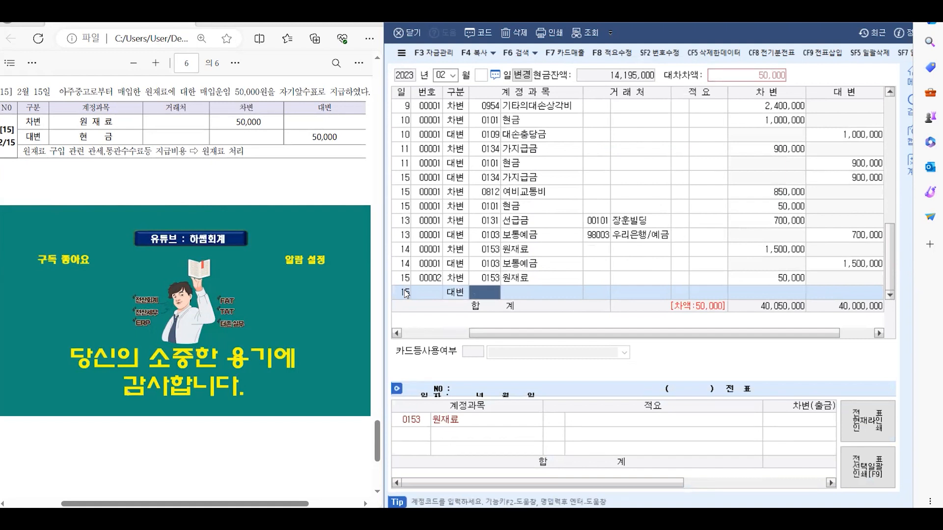
text(101)
key(Return)
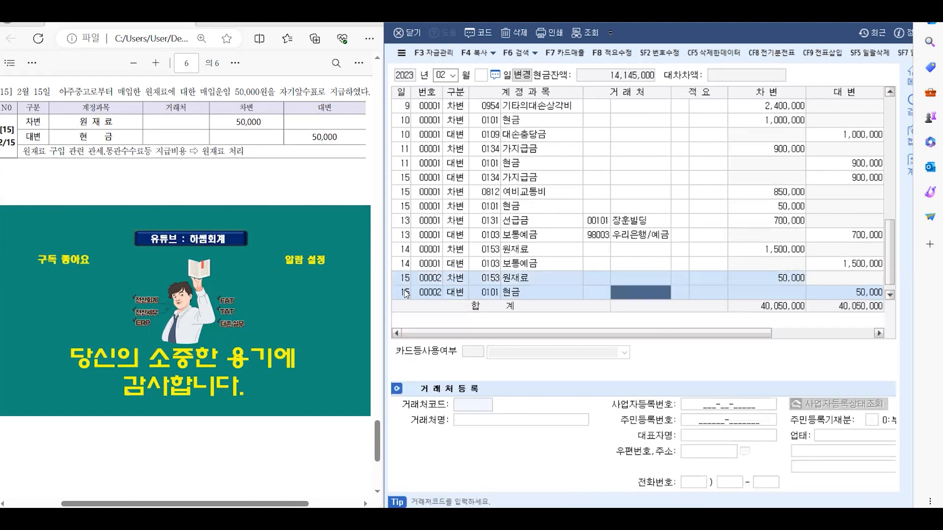
key(Return)
key(Return)
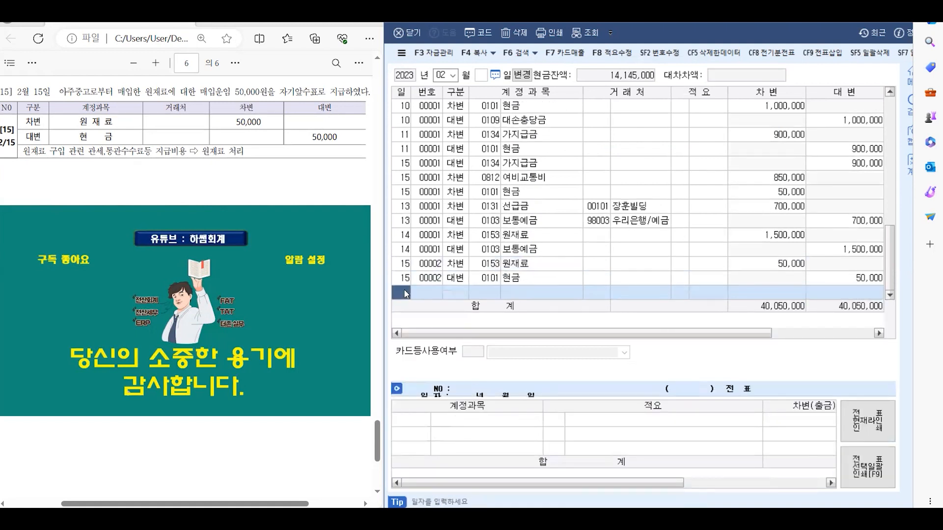